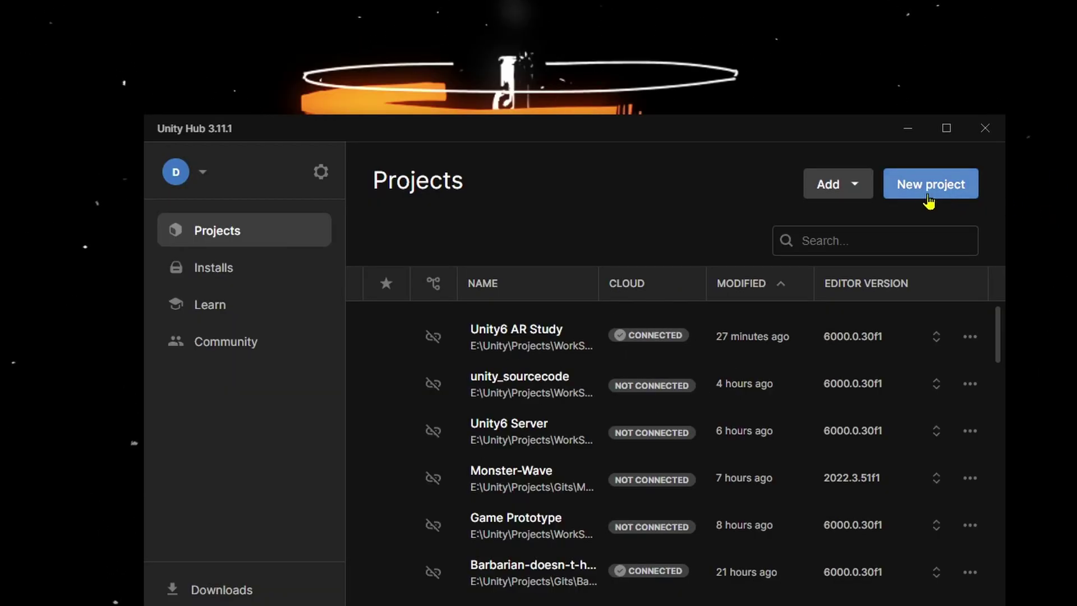
Step: Start a new Unity Hub project using the AR Mobile template
{"action": "left_click", "coordinate": [732, 244]}
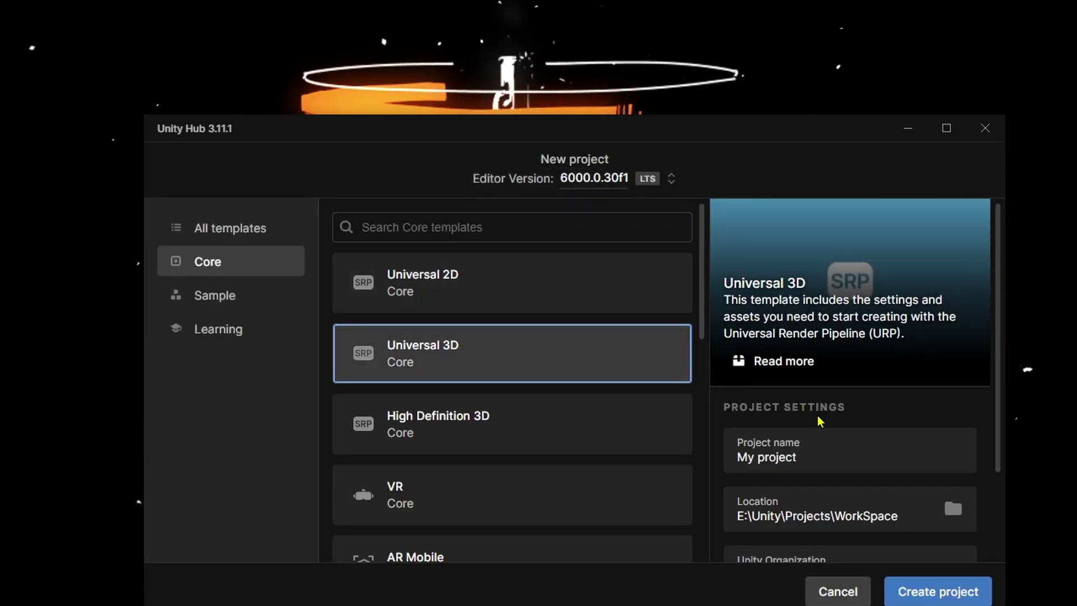
{"action": "scroll", "coordinate": [599, 393], "scroll_direction": "down", "scroll_amount": 3}
{"action": "scroll", "coordinate": [597, 314], "scroll_direction": "up", "scroll_amount": 2}
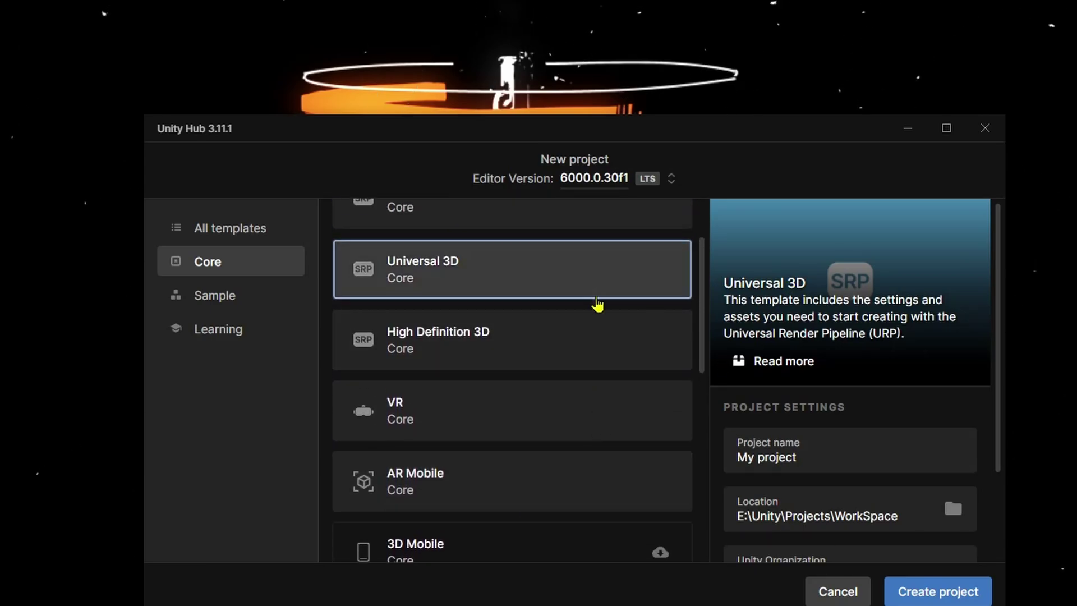
{"action": "left_click", "coordinate": [524, 507]}
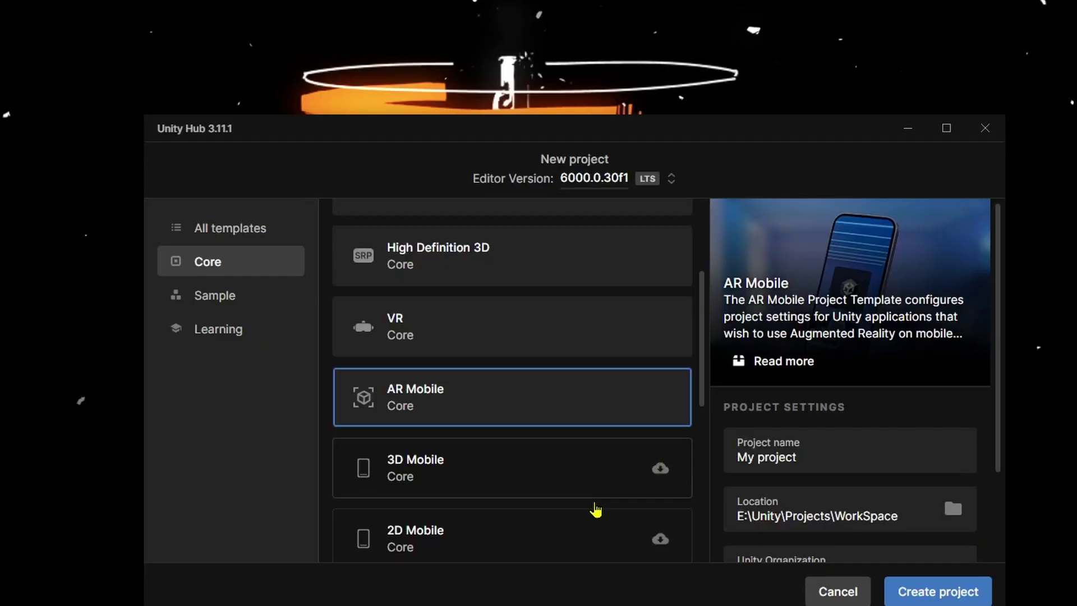
{"action": "left_click", "coordinate": [589, 480]}
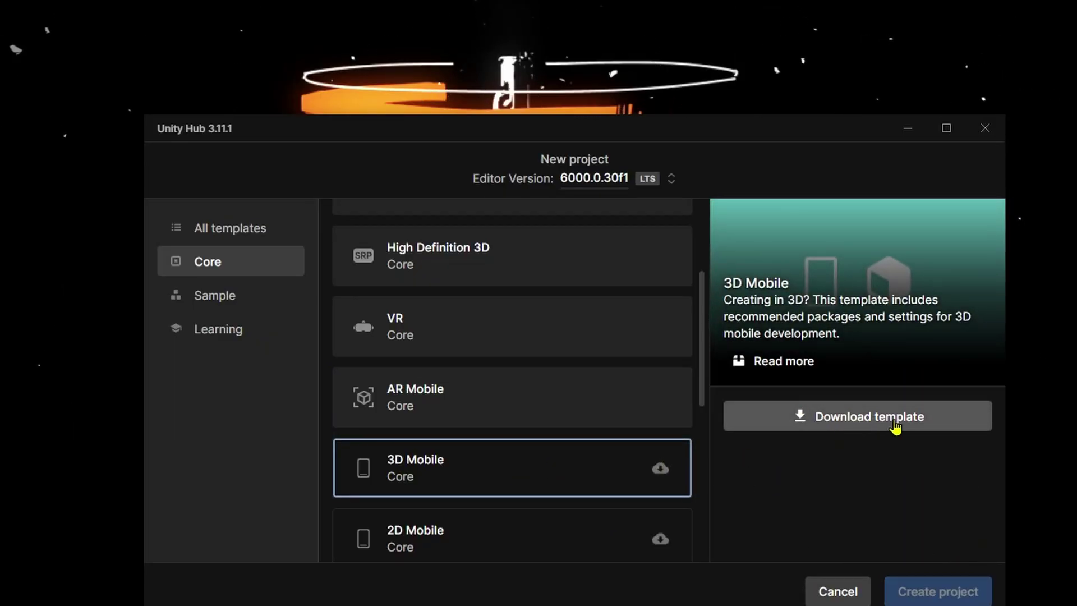
{"action": "left_click", "coordinate": [432, 412]}
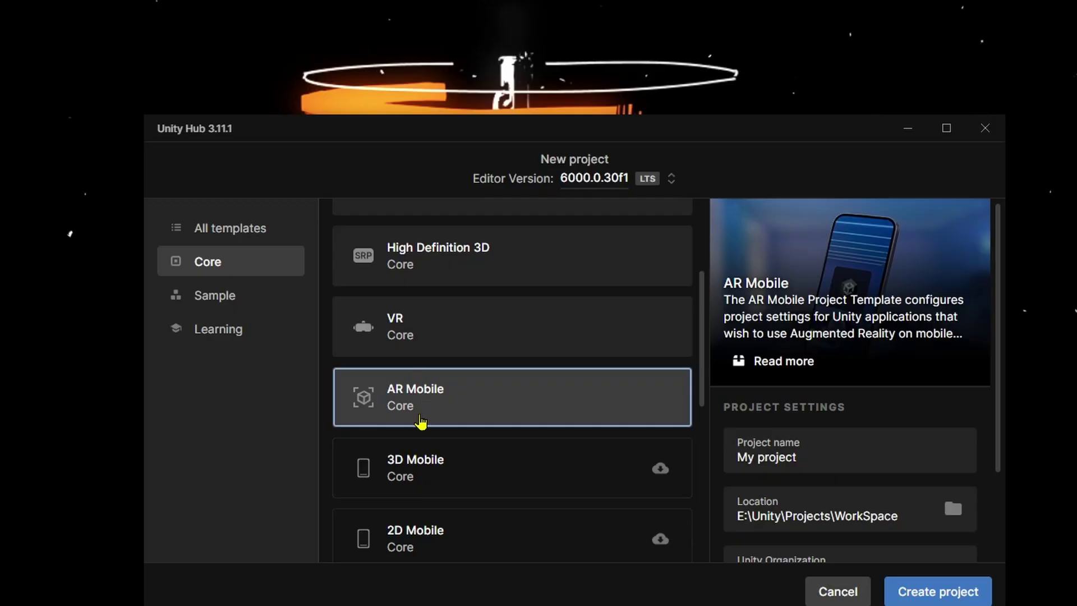
Step: Name the project 'Unity6 AR Youtube' and create it
{"action": "scroll", "coordinate": [850, 393], "scroll_direction": "down", "scroll_amount": 2}
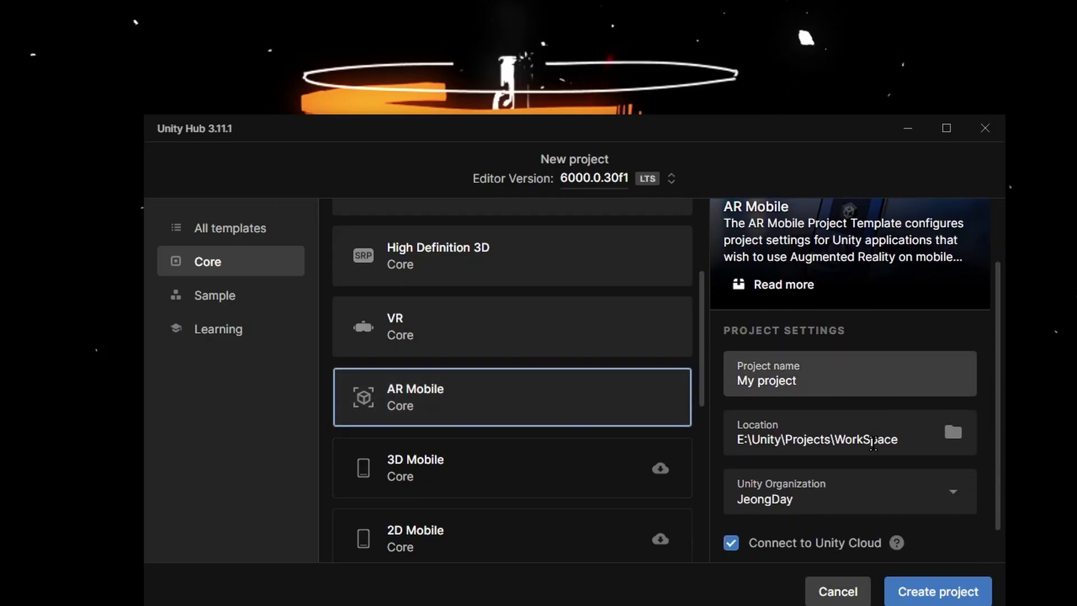
{"action": "left_click", "coordinate": [850, 354]}
{"action": "type", "text": "Unity6 AR"}
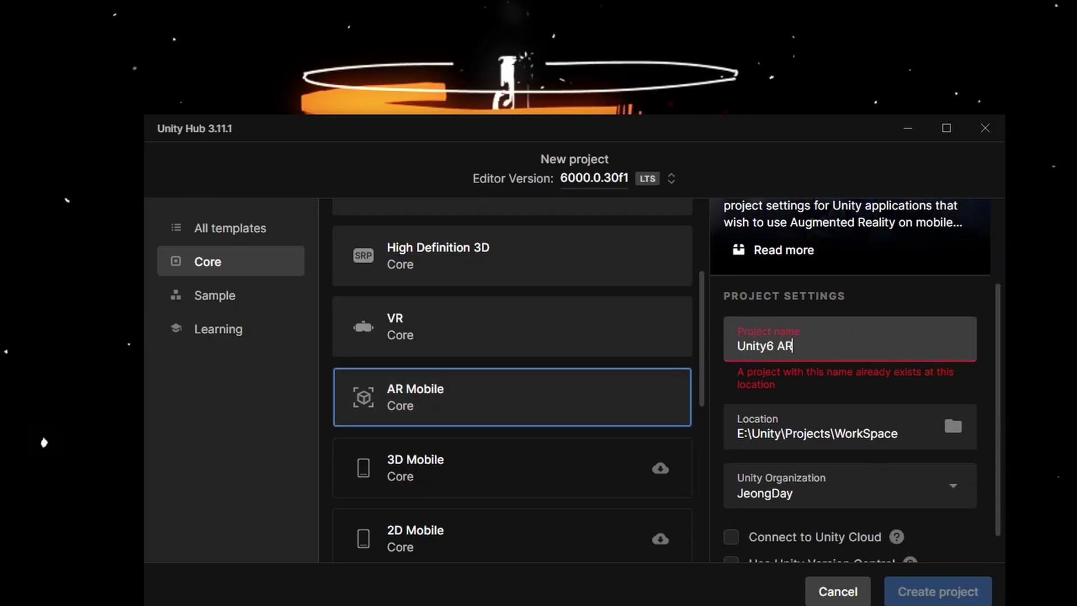
{"action": "type", "text": " Y"}
{"action": "type", "text": "outube"}
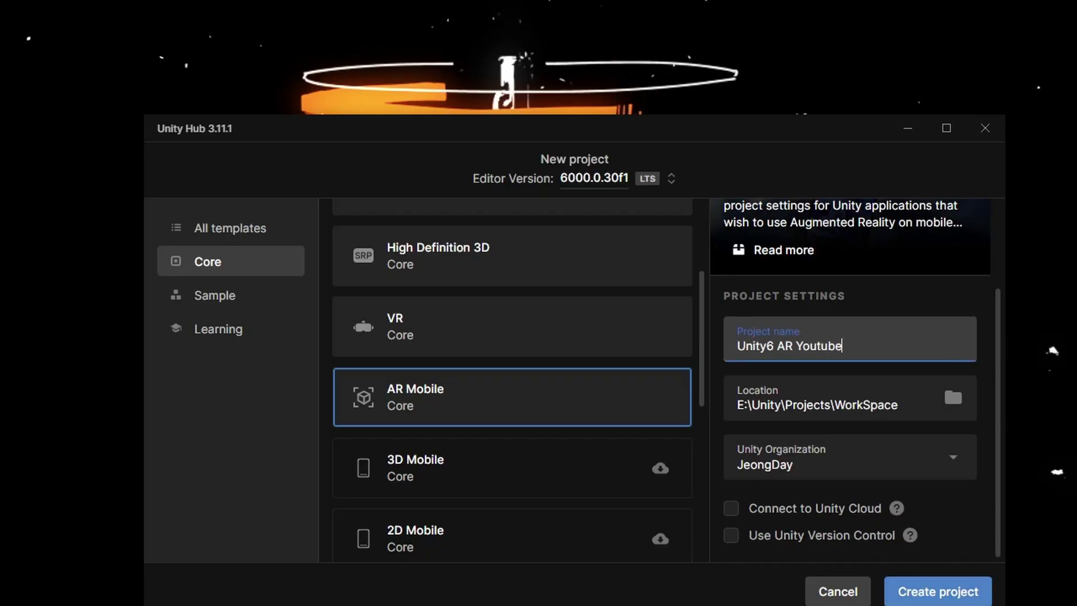
{"action": "left_click", "coordinate": [950, 587]}
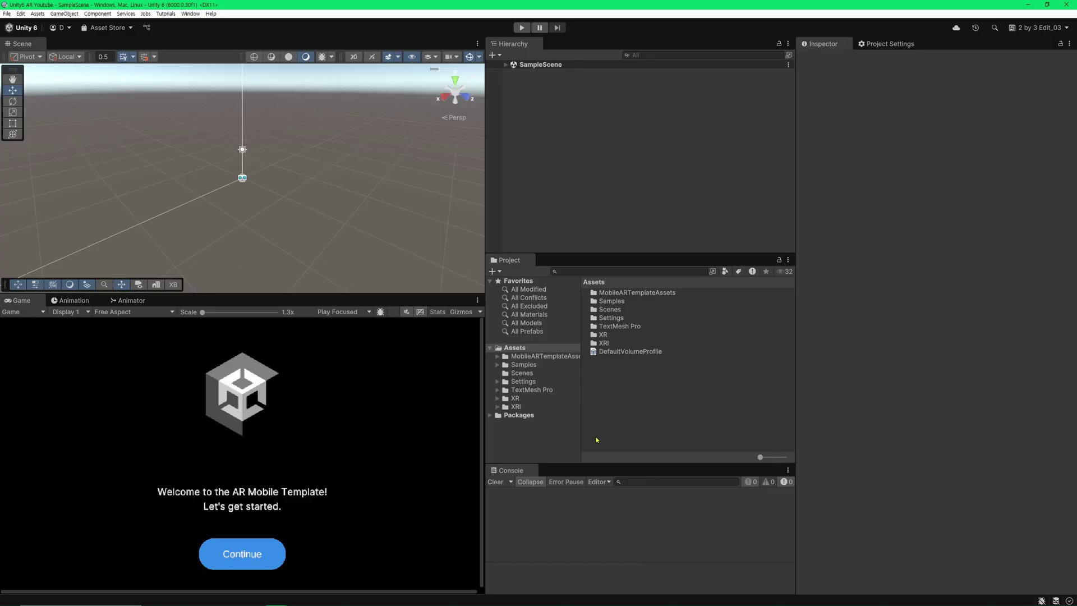
Step: Apply the 2 by 3 Edit_03 layout, expand SampleScene in the Hierarchy, and enter Play mode
{"action": "left_click", "coordinate": [1015, 28]}
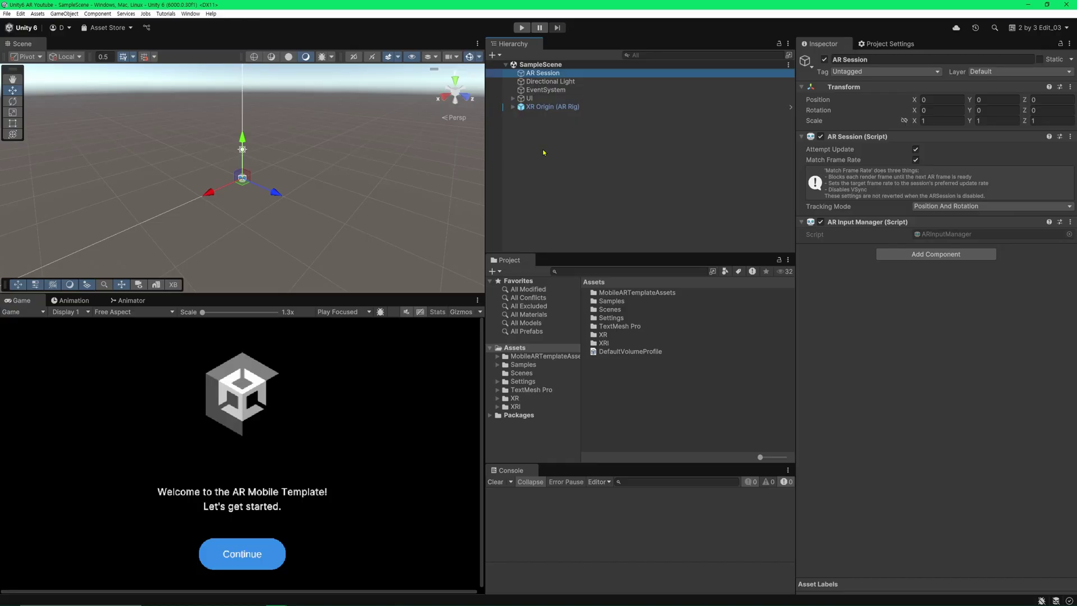
{"action": "left_click", "coordinate": [574, 140]}
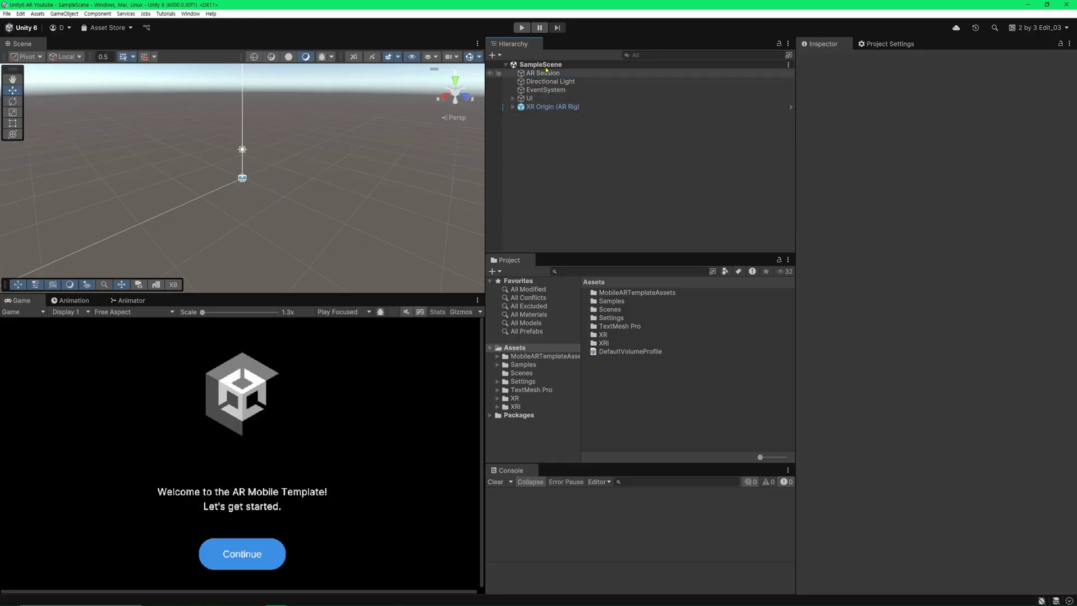
{"action": "left_click", "coordinate": [522, 27]}
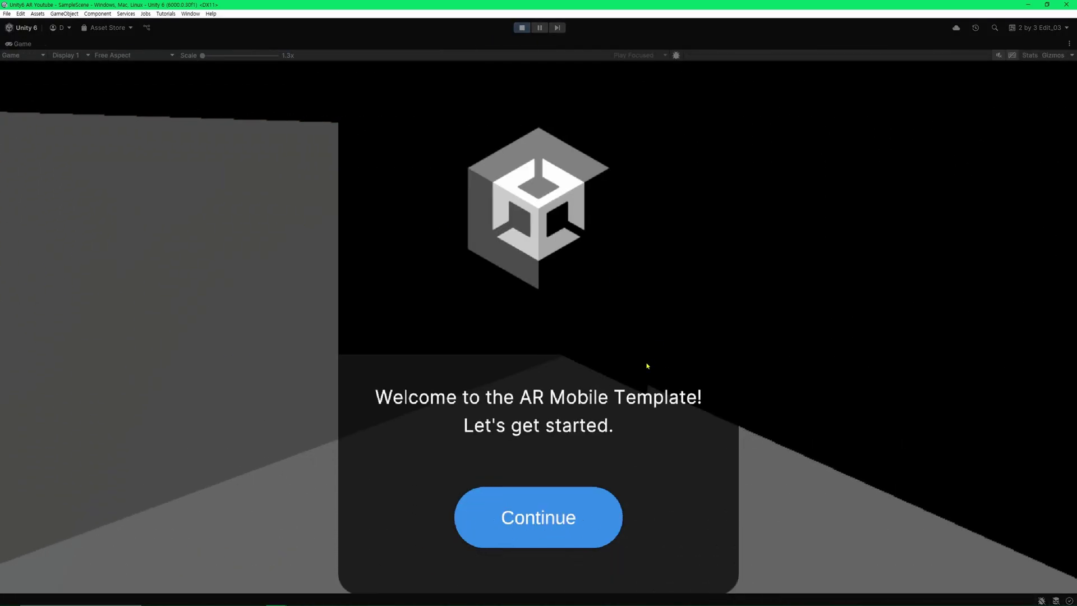
Step: Dismiss the welcome panel and place three cubes on the simulated floor
{"action": "left_click", "coordinate": [538, 517]}
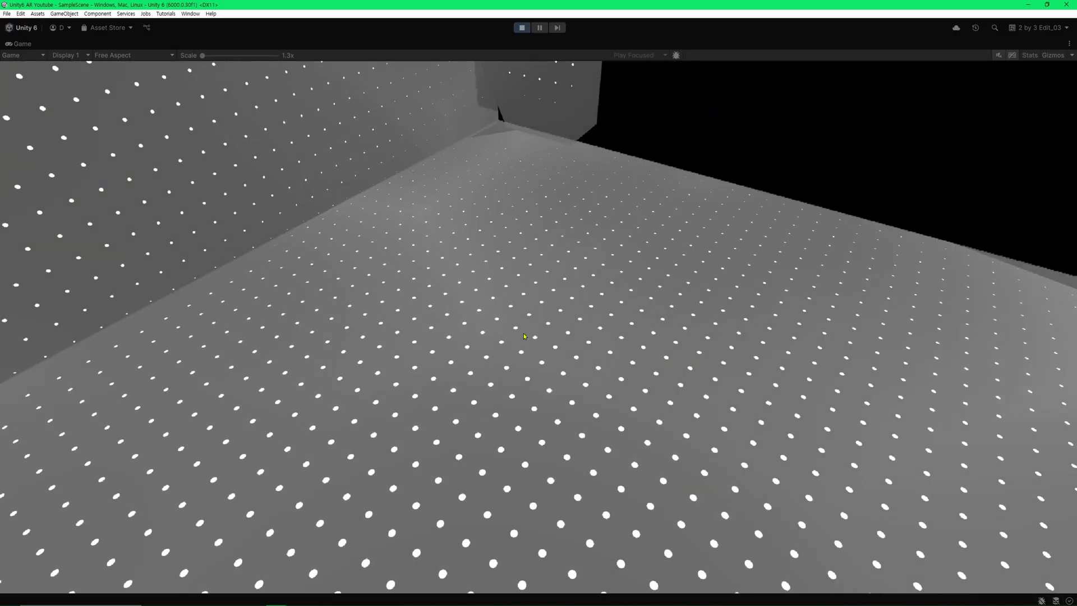
{"action": "left_click", "coordinate": [553, 271]}
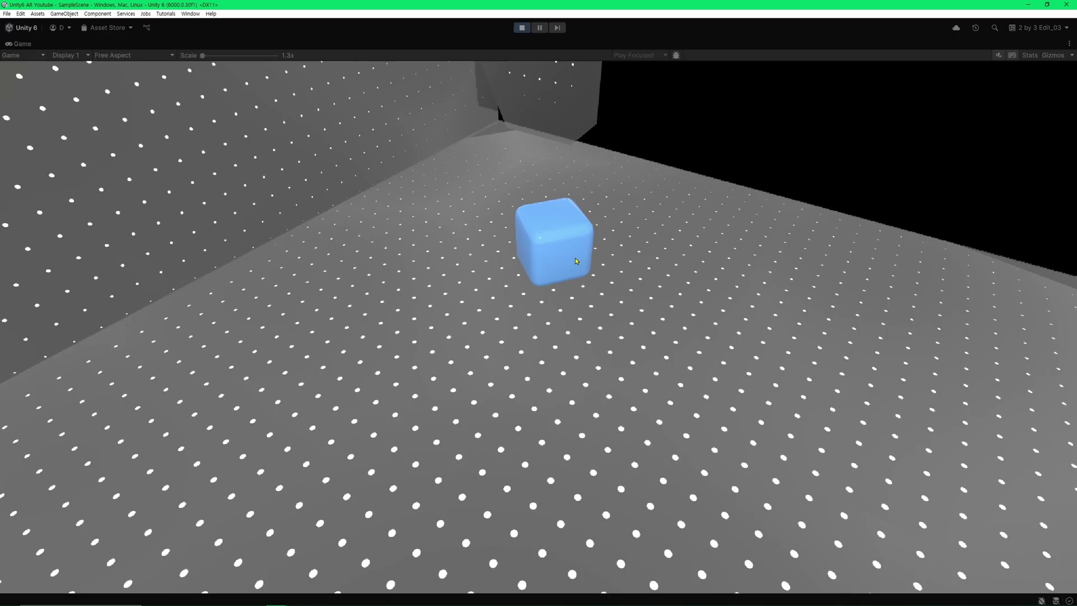
{"action": "left_click", "coordinate": [833, 266]}
{"action": "left_click", "coordinate": [545, 343]}
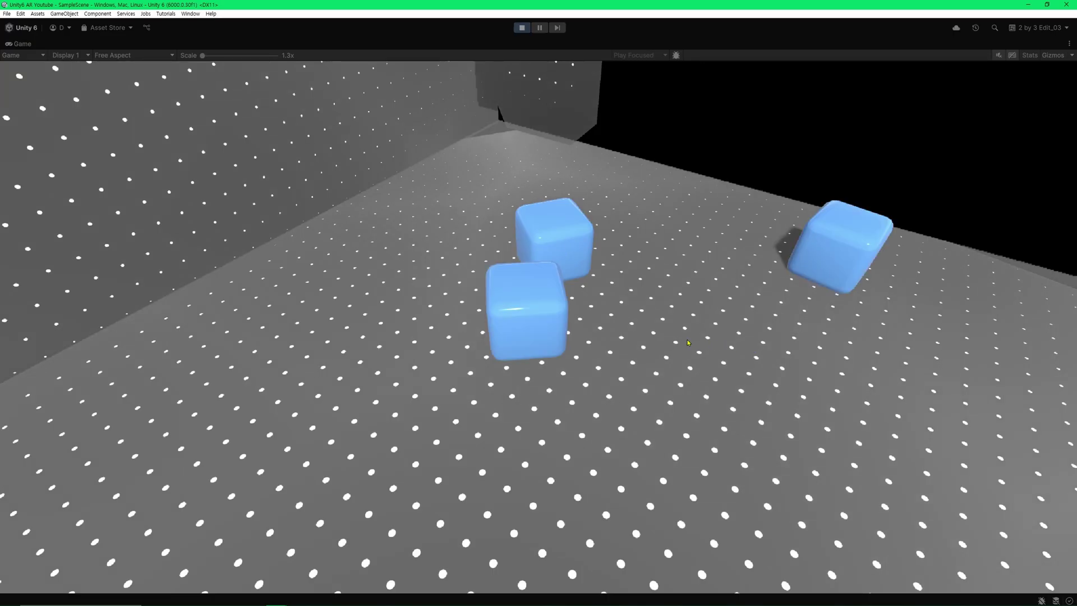
Step: Move and resize the cubes, turn the simulated camera, then stop Play mode
{"action": "left_click", "coordinate": [525, 332]}
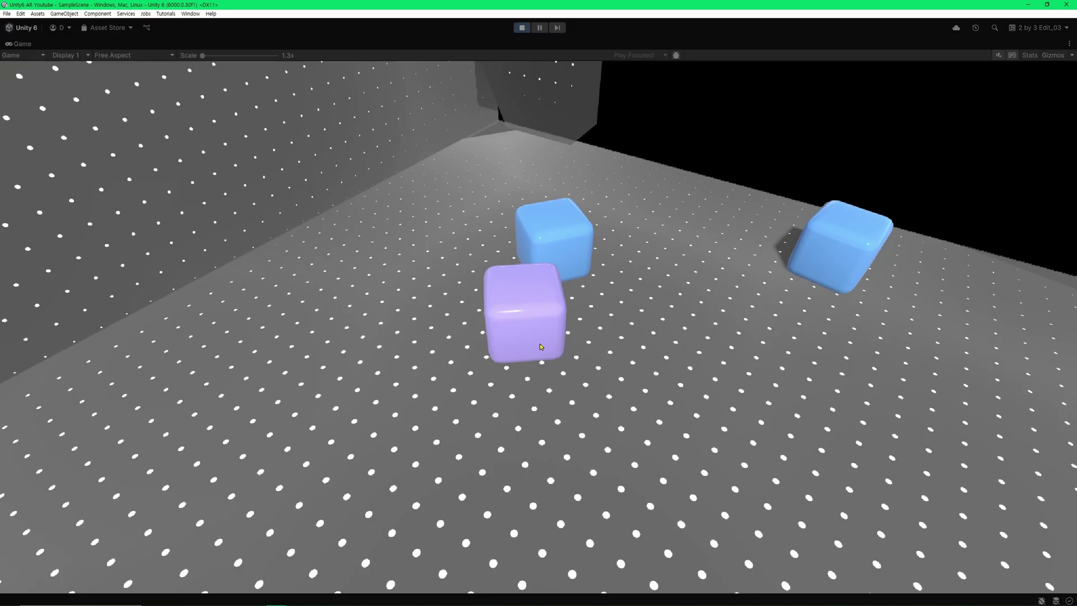
{"action": "mouse_move", "coordinate": [548, 345]}
{"action": "left_mouse_down"}
{"action": "mouse_move", "coordinate": [443, 355]}
{"action": "mouse_move", "coordinate": [467, 371]}
{"action": "mouse_move", "coordinate": [494, 342]}
{"action": "mouse_move", "coordinate": [489, 298]}
{"action": "left_mouse_up"}
{"action": "left_click", "coordinate": [496, 338]}
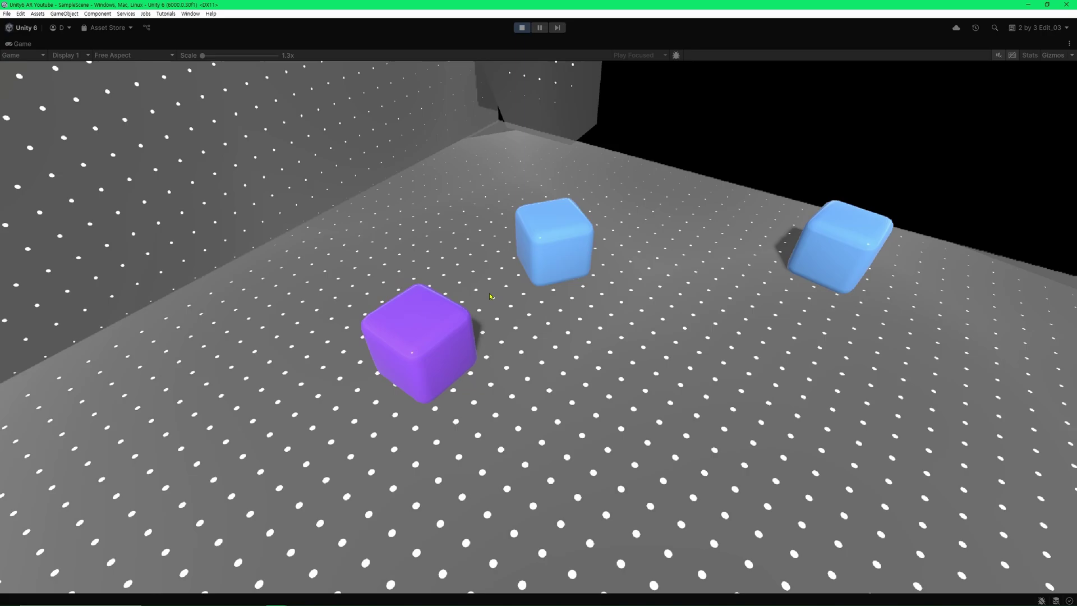
{"action": "scroll", "coordinate": [490, 301], "scroll_direction": "down", "scroll_amount": 3}
{"action": "scroll", "coordinate": [490, 303], "scroll_direction": "up", "scroll_amount": 5}
{"action": "scroll", "coordinate": [490, 306], "scroll_direction": "down", "scroll_amount": 5}
{"action": "scroll", "coordinate": [490, 306], "scroll_direction": "up", "scroll_amount": 5}
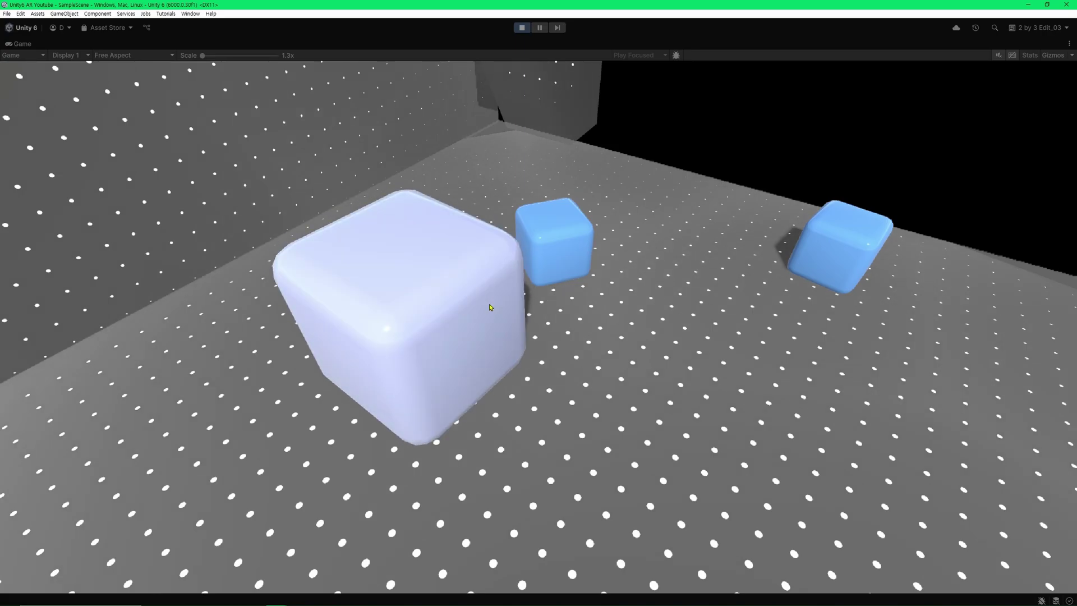
{"action": "scroll", "coordinate": [491, 307], "scroll_direction": "down", "scroll_amount": 5}
{"action": "scroll", "coordinate": [490, 307], "scroll_direction": "up", "scroll_amount": 5}
{"action": "scroll", "coordinate": [491, 309], "scroll_direction": "down", "scroll_amount": 5}
{"action": "scroll", "coordinate": [490, 309], "scroll_direction": "up", "scroll_amount": 5}
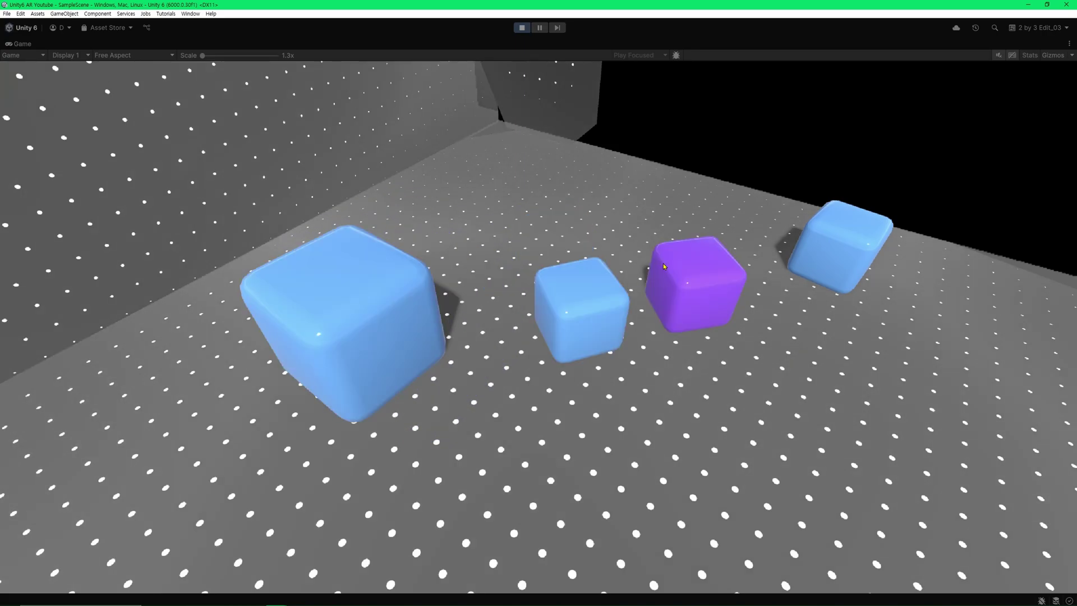
{"action": "left_click_drag", "start_coordinate": [698, 291], "coordinate": [677, 270]}
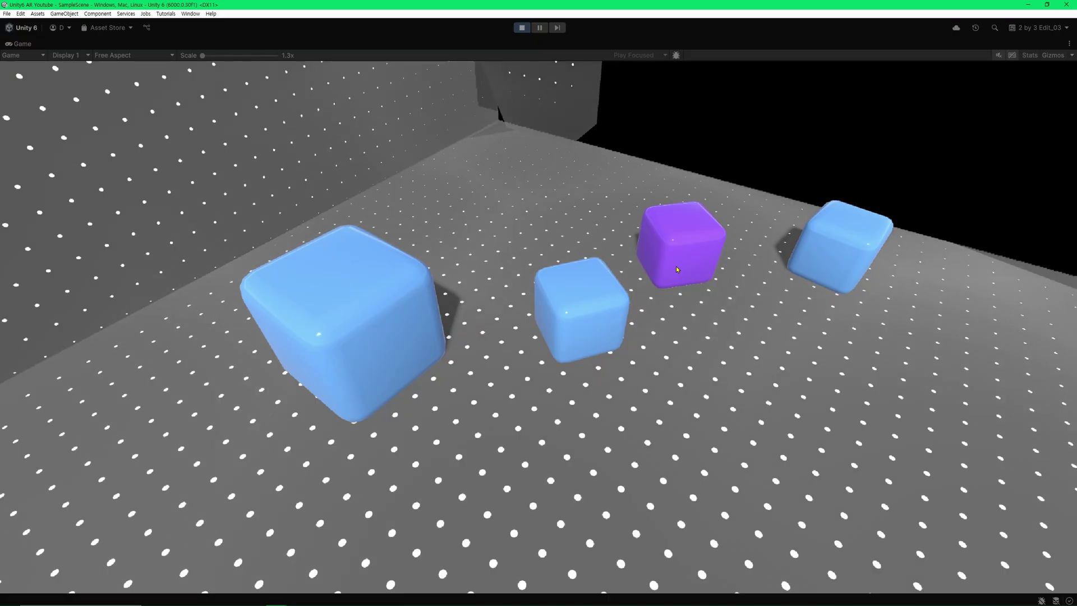
{"action": "right_click_drag", "start_coordinate": [676, 267], "coordinate": [508, 55]}
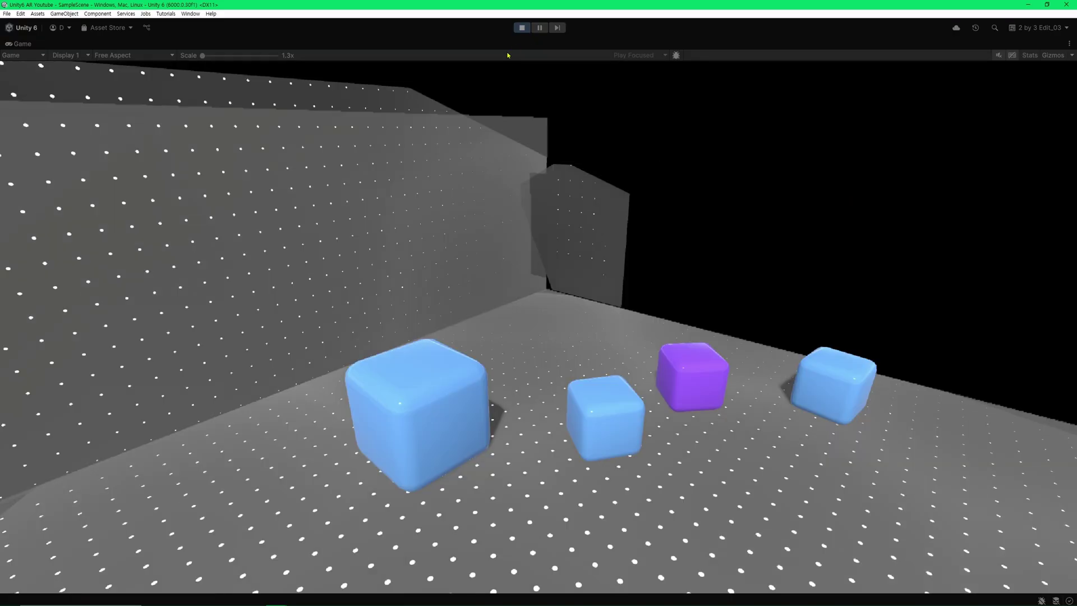
{"action": "left_click", "coordinate": [522, 28]}
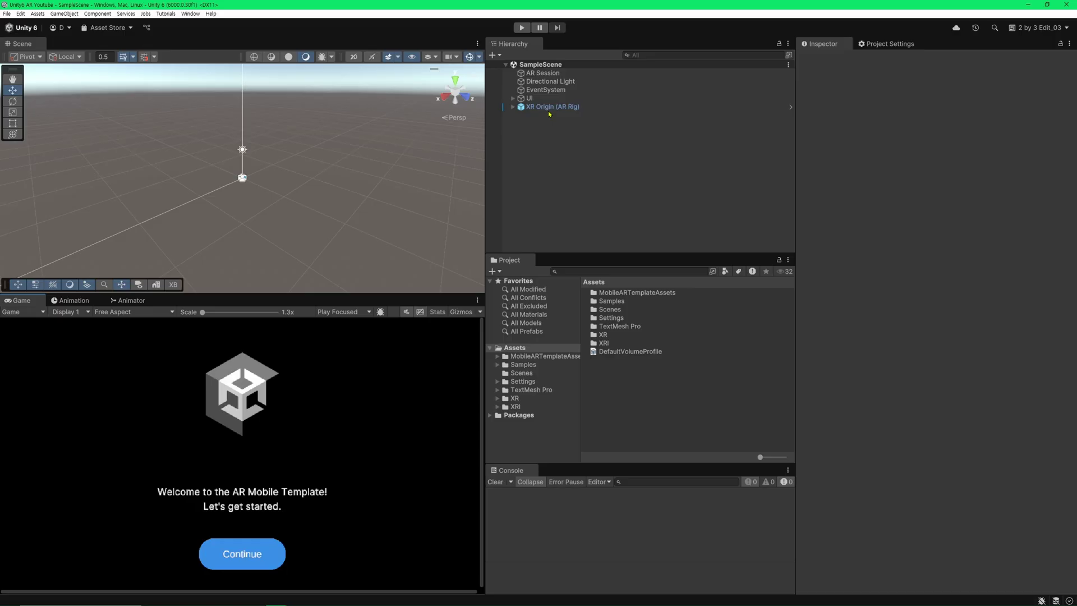
Step: Select AR Session to show its AR Session and AR Input Manager components
{"action": "left_click", "coordinate": [542, 73]}
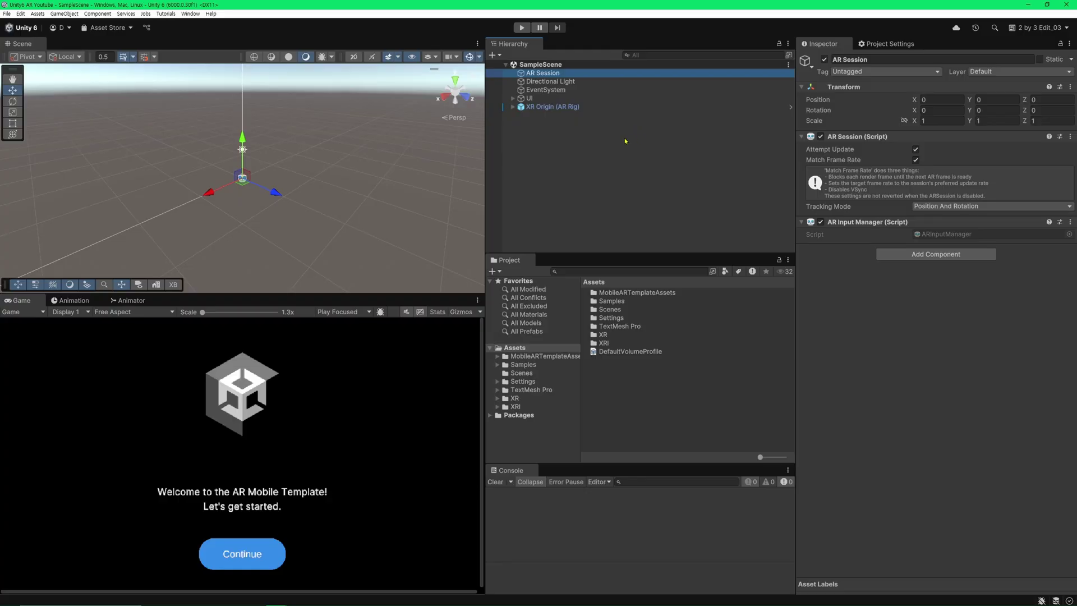
Step: Select XR Origin (AR Rig) and review the AR Plane Manager's Detection Mode options
{"action": "left_click", "coordinate": [567, 106]}
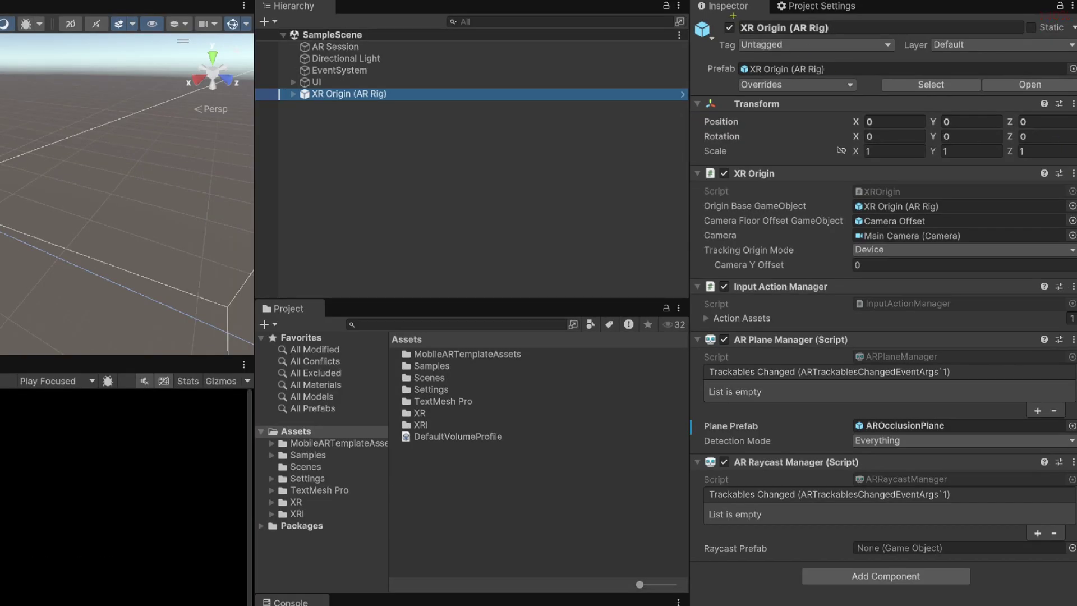
{"action": "left_click_drag", "start_coordinate": [732, 16], "coordinate": [758, 39]}
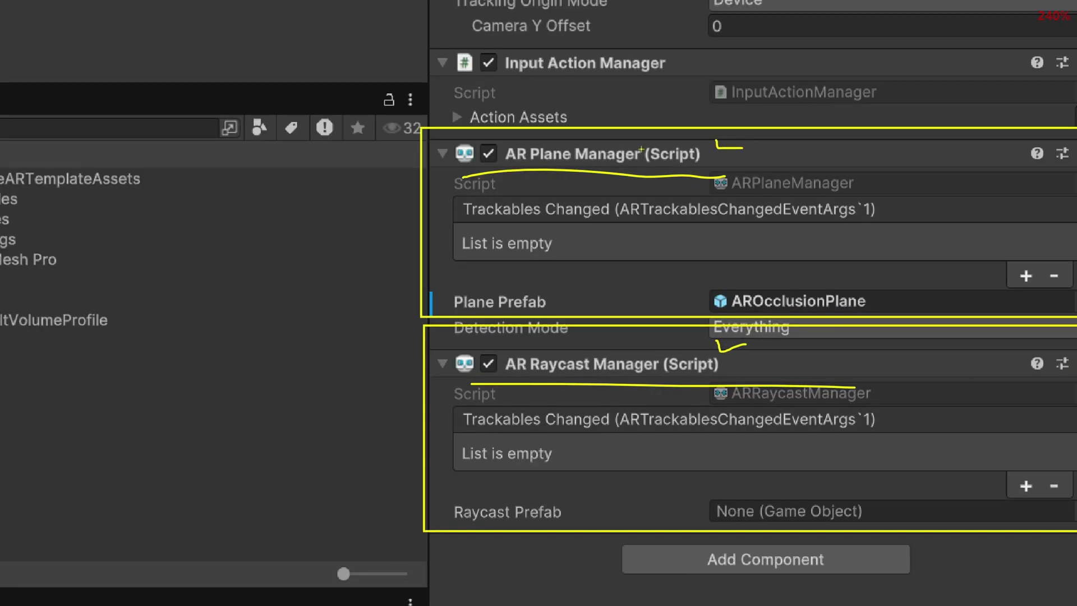
{"action": "left_click_drag", "start_coordinate": [698, 147], "coordinate": [710, 152]}
{"action": "left_click_drag", "start_coordinate": [564, 340], "coordinate": [597, 336]}
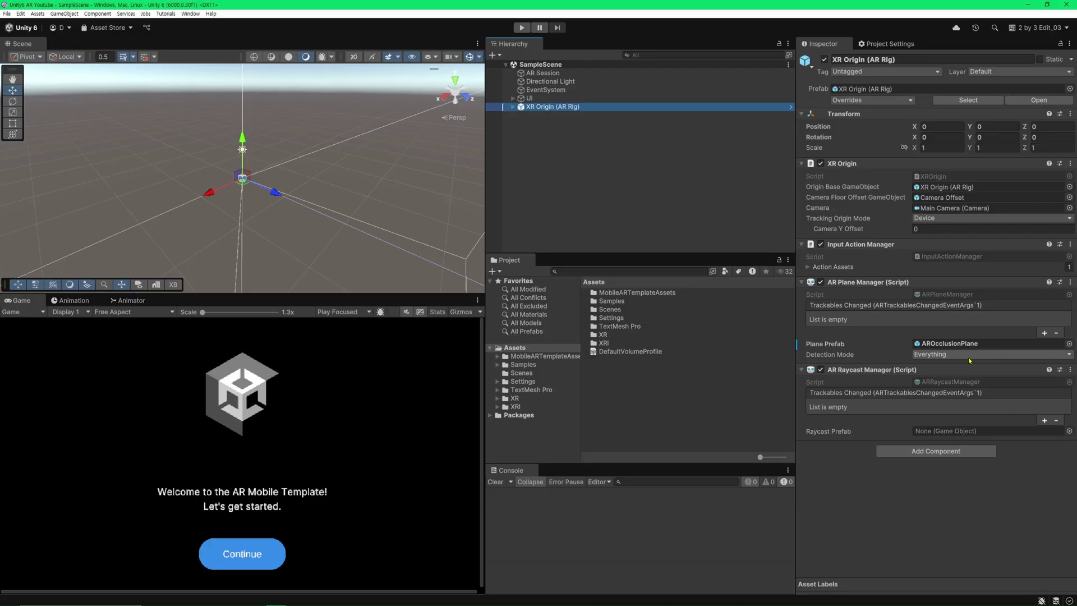
{"action": "left_click", "coordinate": [969, 357]}
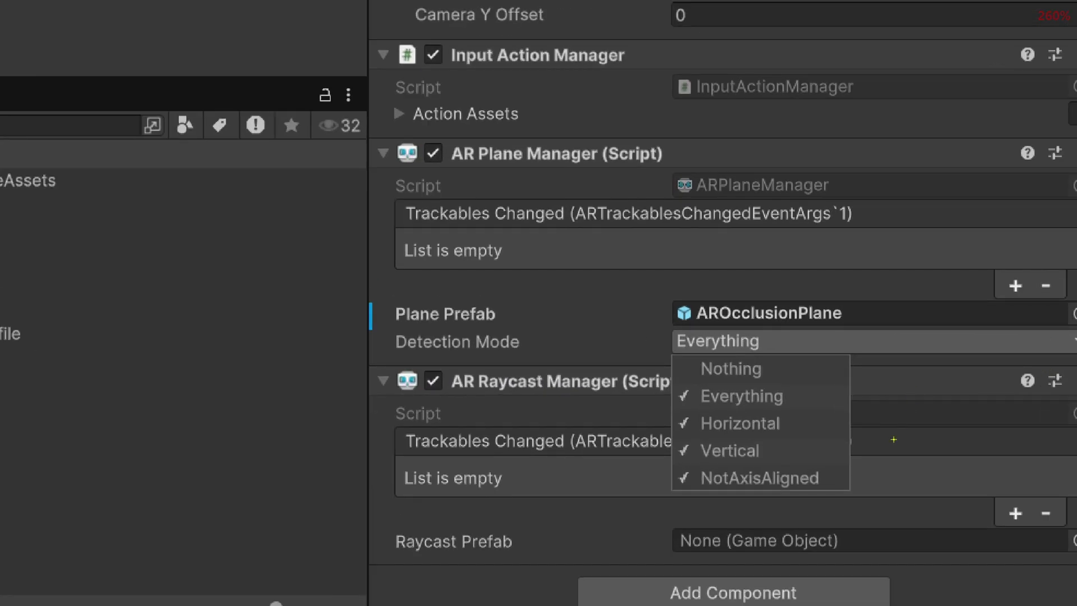
{"action": "left_click_drag", "start_coordinate": [783, 428], "coordinate": [802, 426]}
{"action": "left_click_drag", "start_coordinate": [777, 442], "coordinate": [807, 444]}
{"action": "left_click_drag", "start_coordinate": [696, 495], "coordinate": [829, 491]}
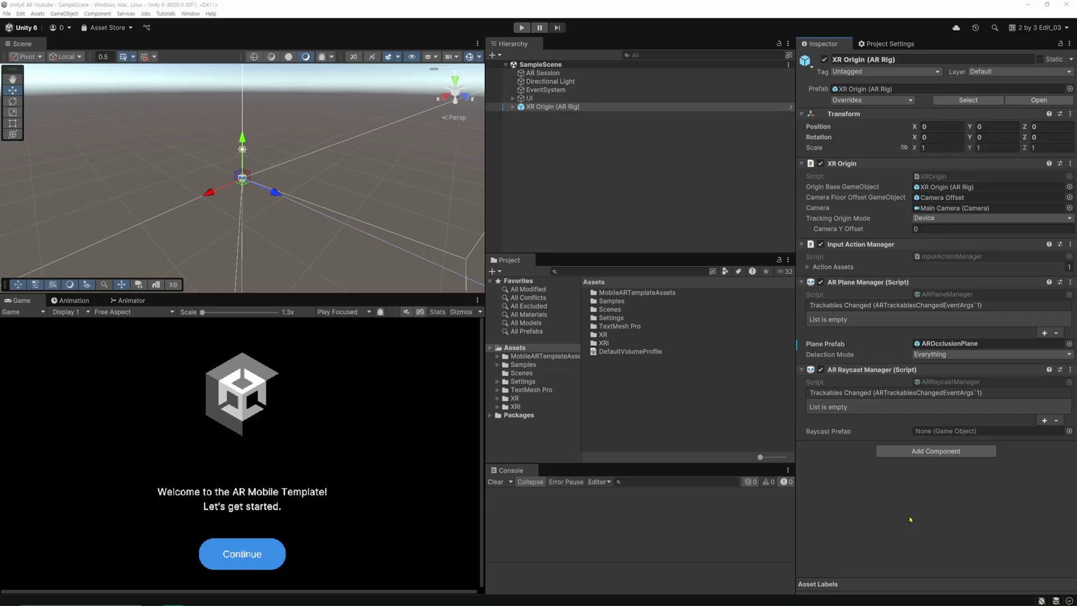
Step: Add an AR Tracked Image Manager component to XR Origin (AR Rig)
{"action": "left_click", "coordinate": [966, 456]}
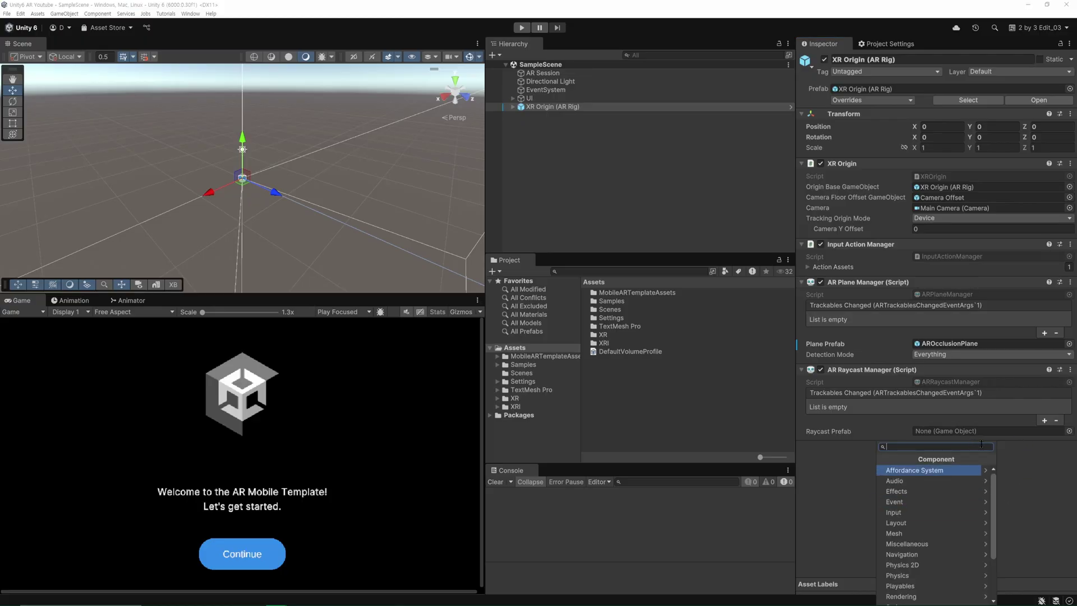
{"action": "type", "text": "AR Tracked"}
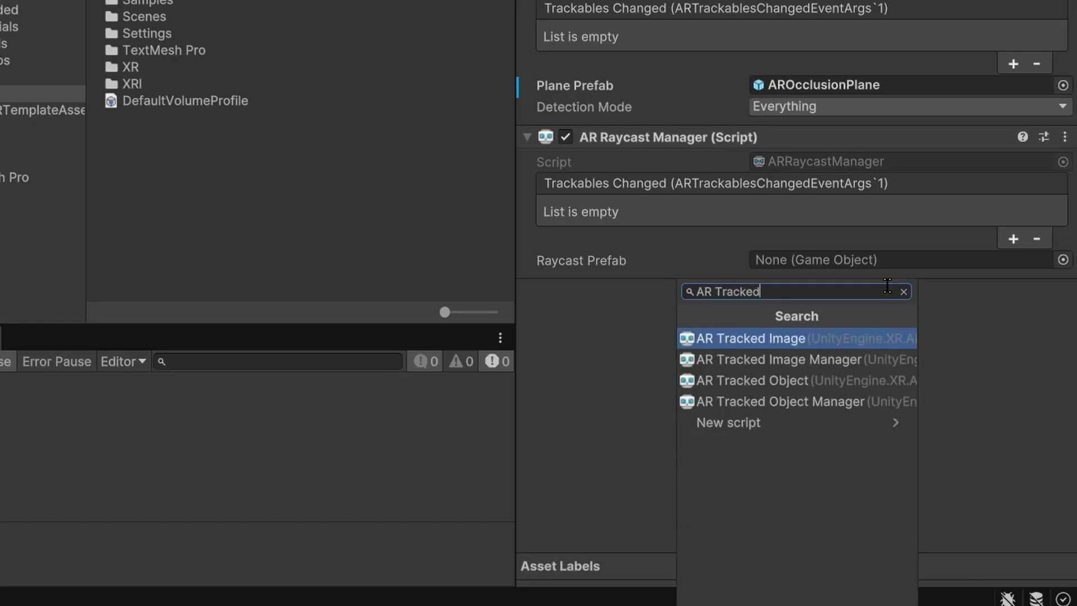
{"action": "type", "text": " Image"}
{"action": "key", "text": "Down"}
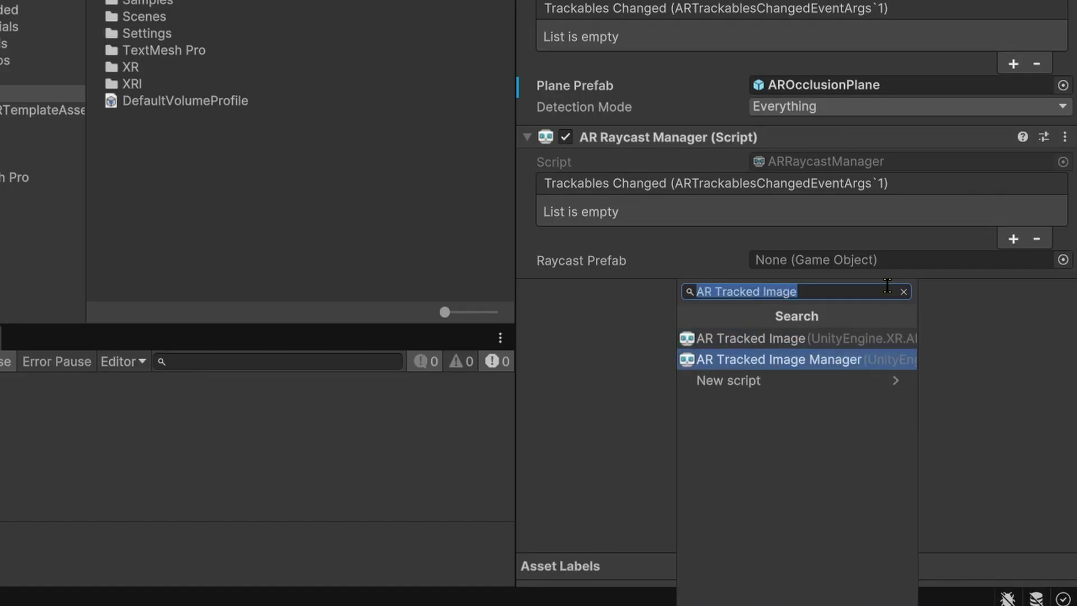
{"action": "left_click", "coordinate": [880, 360]}
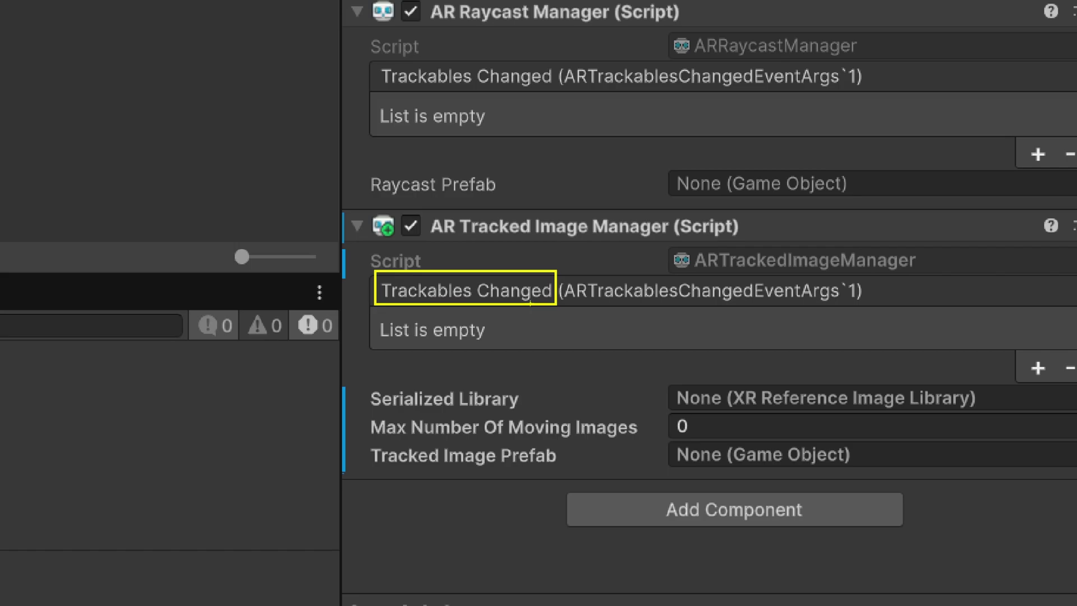
Step: Highlight the manager's Serialized Library, Max Number Of Moving Images and empty Tracked Image Prefab fields
{"action": "left_click_drag", "start_coordinate": [591, 300], "coordinate": [639, 298]}
{"action": "left_click_drag", "start_coordinate": [360, 408], "coordinate": [529, 408]}
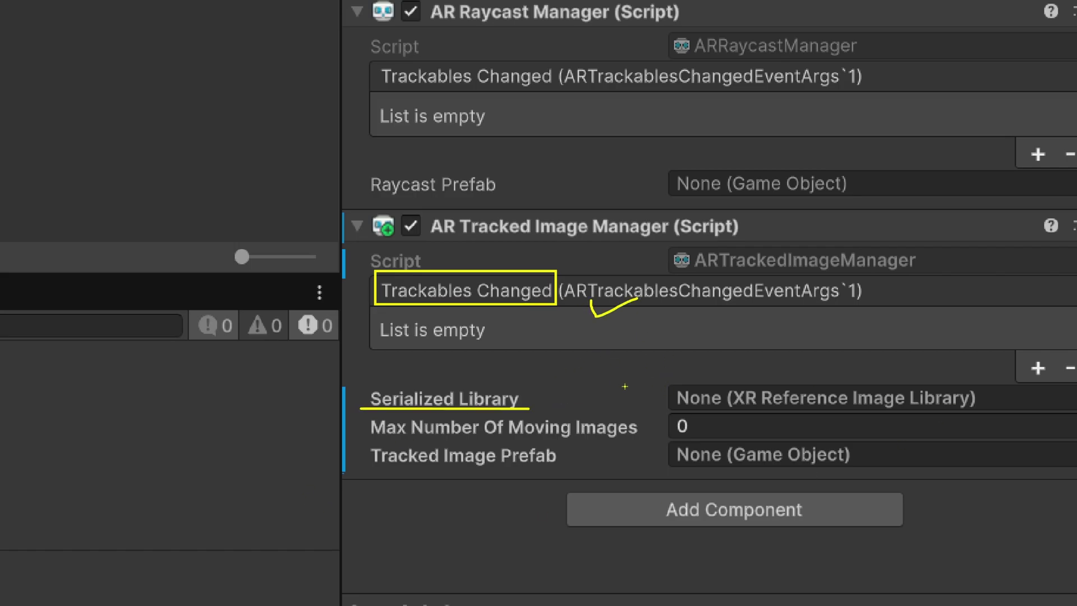
{"action": "left_click_drag", "start_coordinate": [747, 379], "coordinate": [795, 371]}
{"action": "left_click_drag", "start_coordinate": [367, 441], "coordinate": [640, 441]}
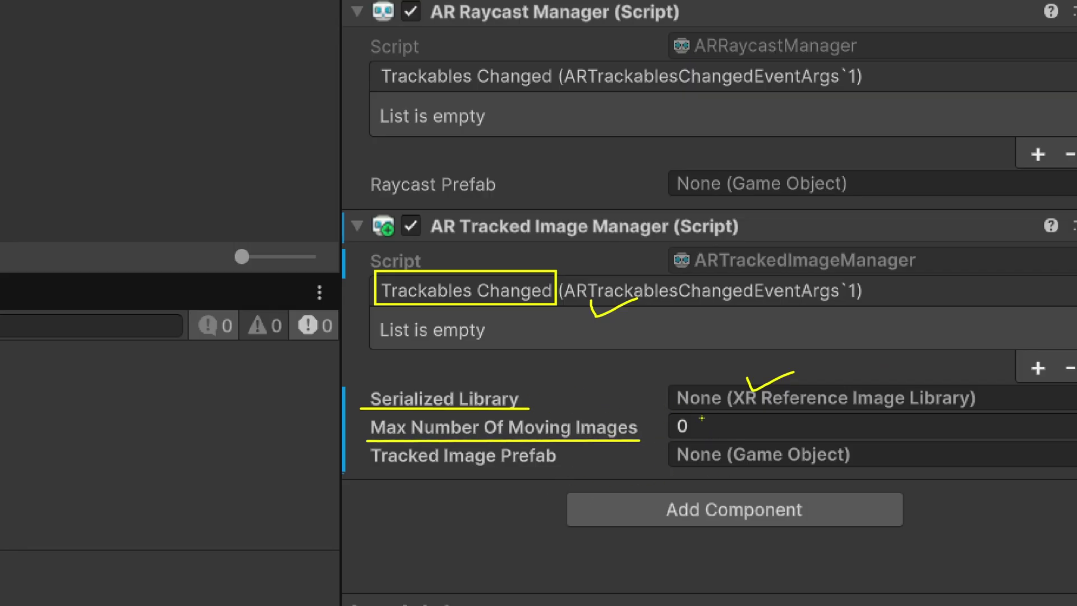
{"action": "left_click_drag", "start_coordinate": [374, 467], "coordinate": [575, 466]}
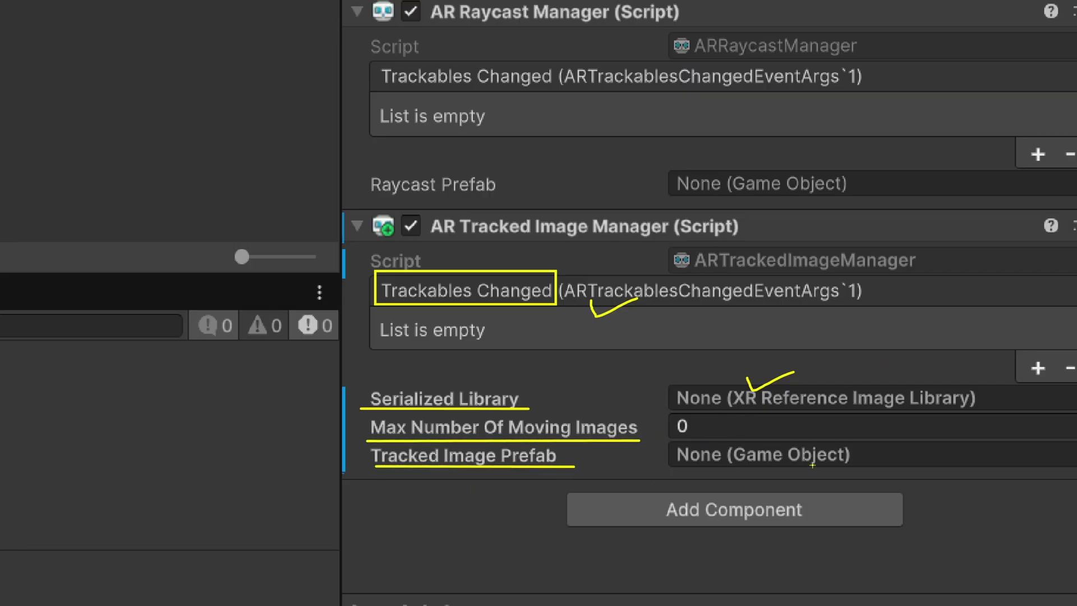
{"action": "left_click_drag", "start_coordinate": [800, 441], "coordinate": [858, 441]}
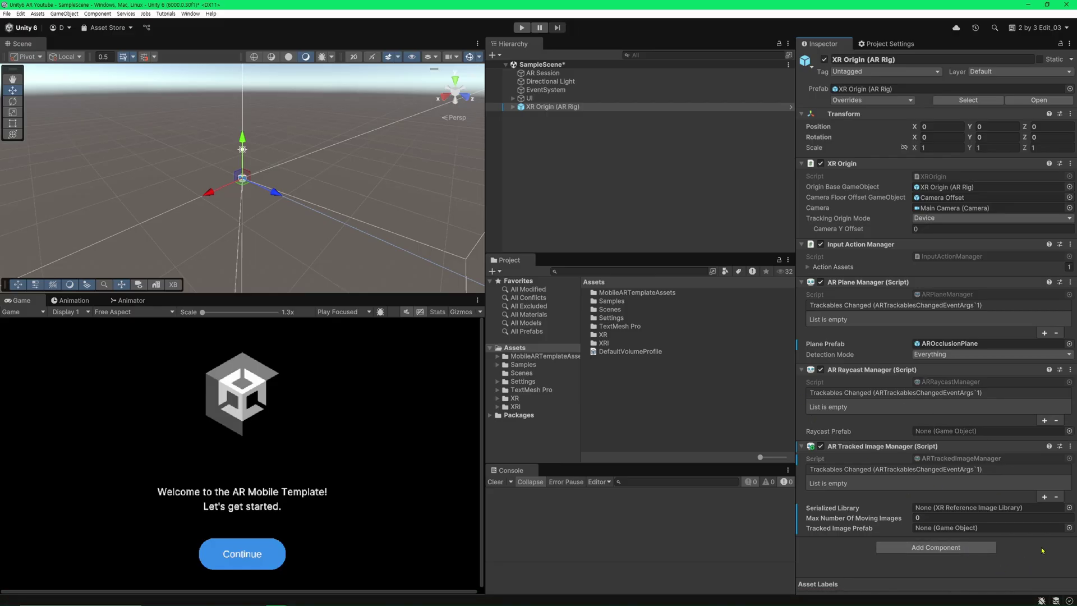
Step: Create a folder named AR in Assets and open it
{"action": "left_click", "coordinate": [620, 373]}
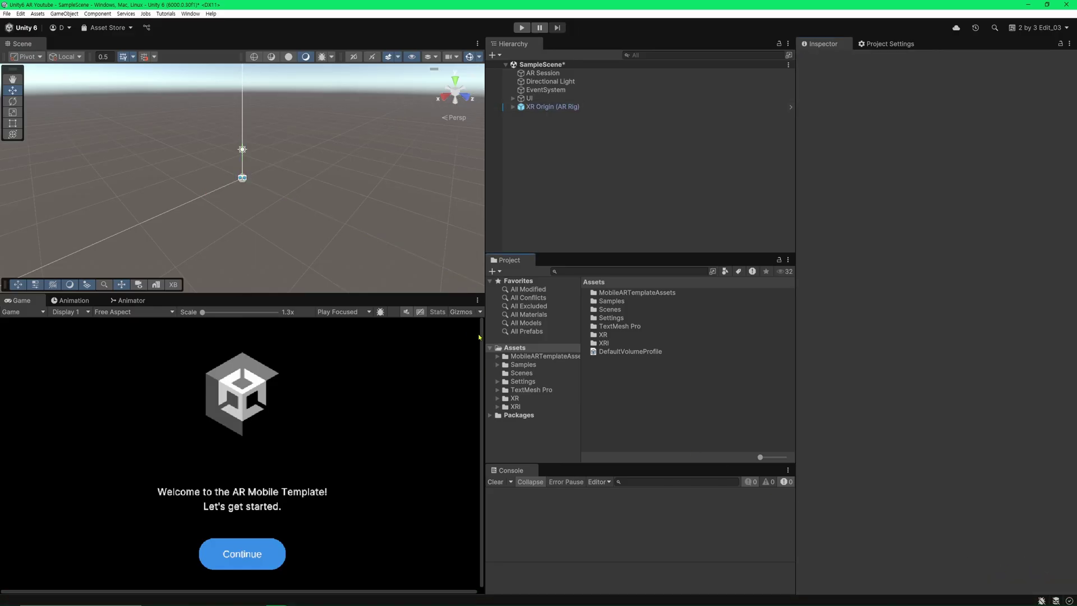
{"action": "right_click", "coordinate": [620, 374]}
{"action": "mouse_move", "coordinate": [660, 118]}
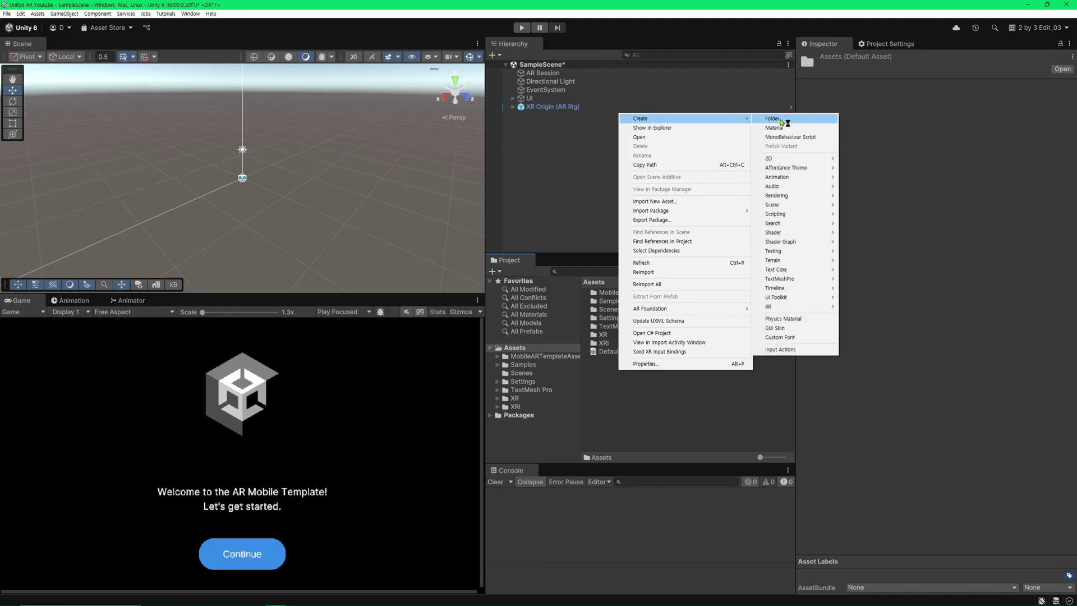
{"action": "left_click", "coordinate": [777, 117]}
{"action": "type", "text": "AR"}
{"action": "key", "text": "Return"}
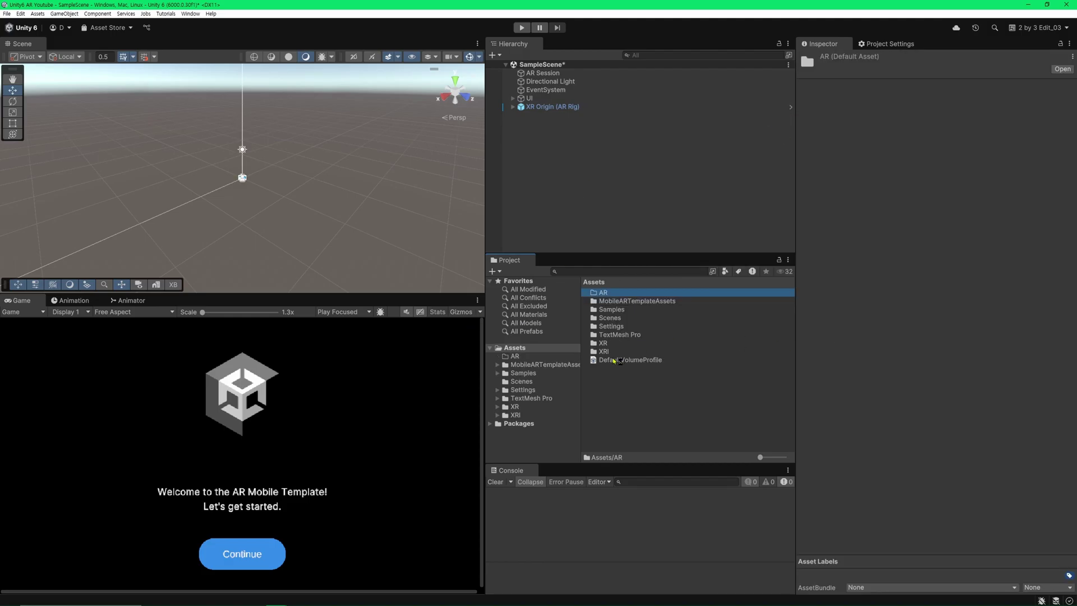
{"action": "double_click", "coordinate": [603, 293]}
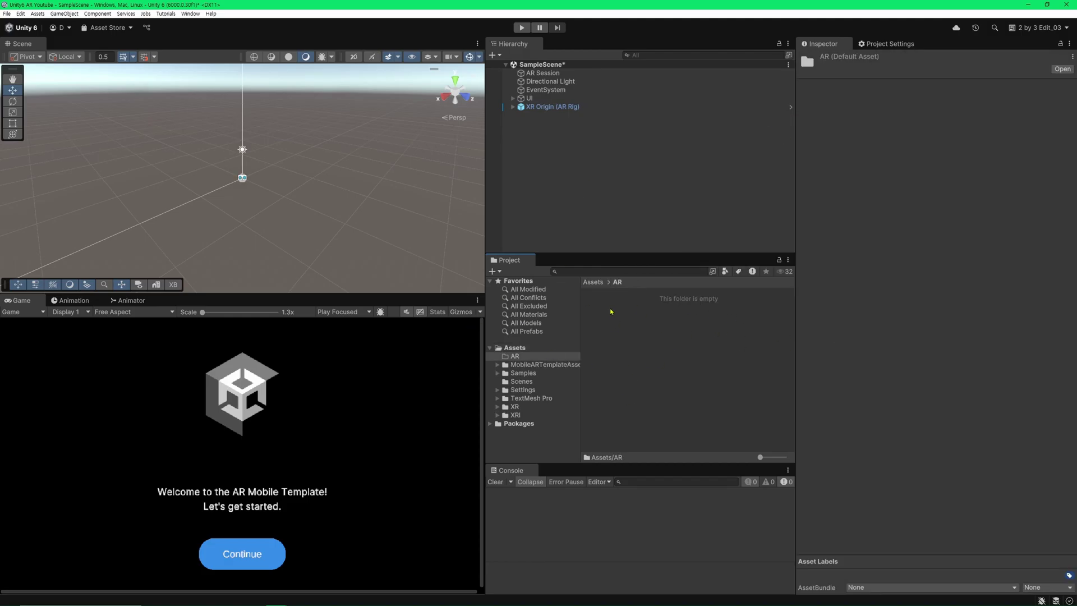
Step: Create an XR Reference Image Library asset inside the AR folder
{"action": "right_click", "coordinate": [589, 298]}
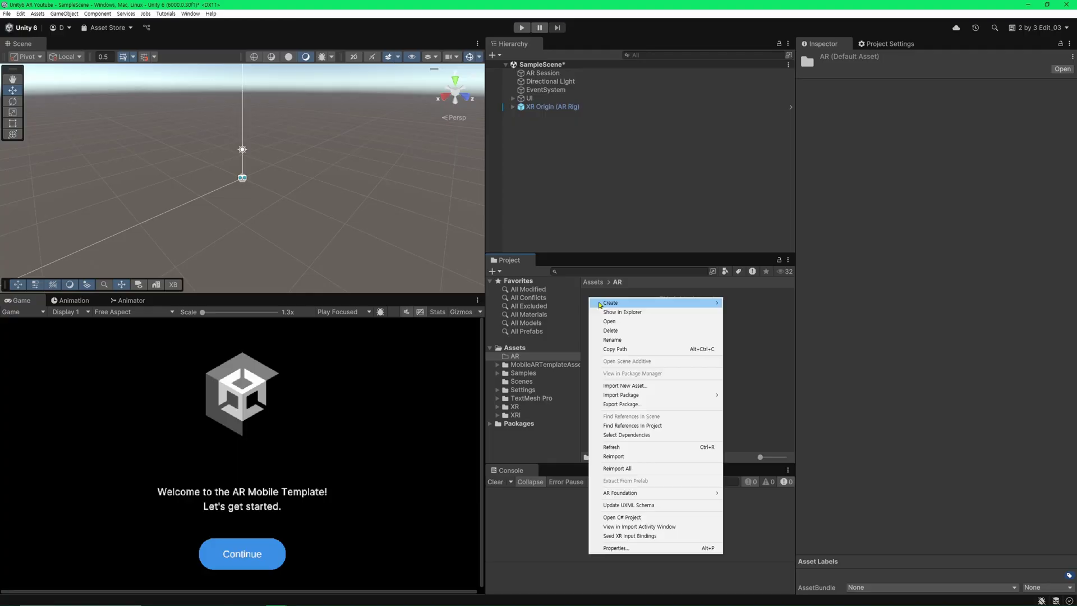
{"action": "key", "text": "Escape"}
{"action": "right_click", "coordinate": [590, 301]}
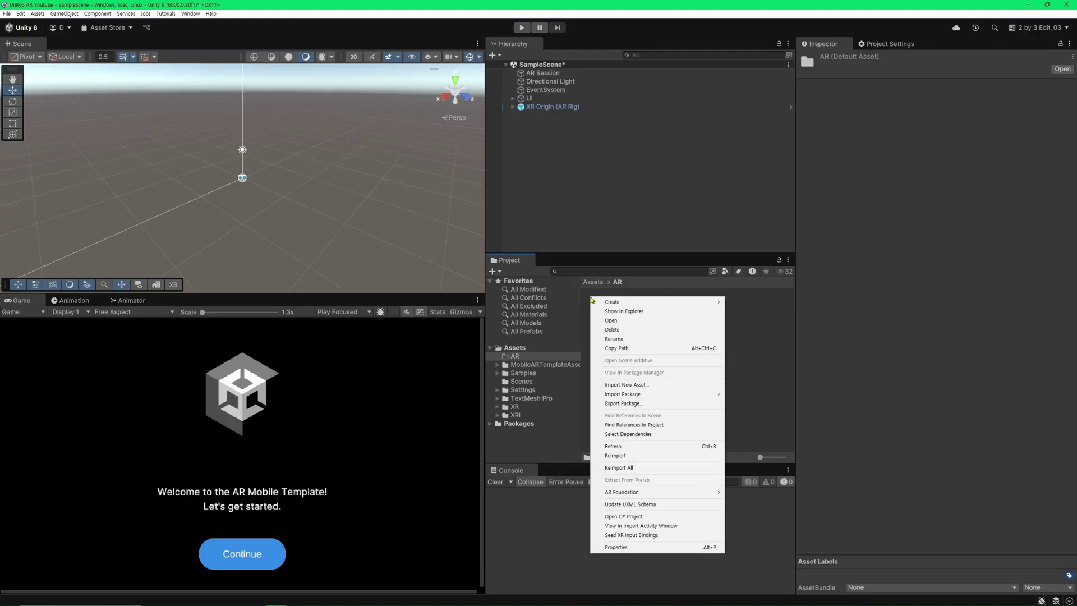
{"action": "mouse_move", "coordinate": [620, 303]}
{"action": "mouse_move", "coordinate": [752, 490]}
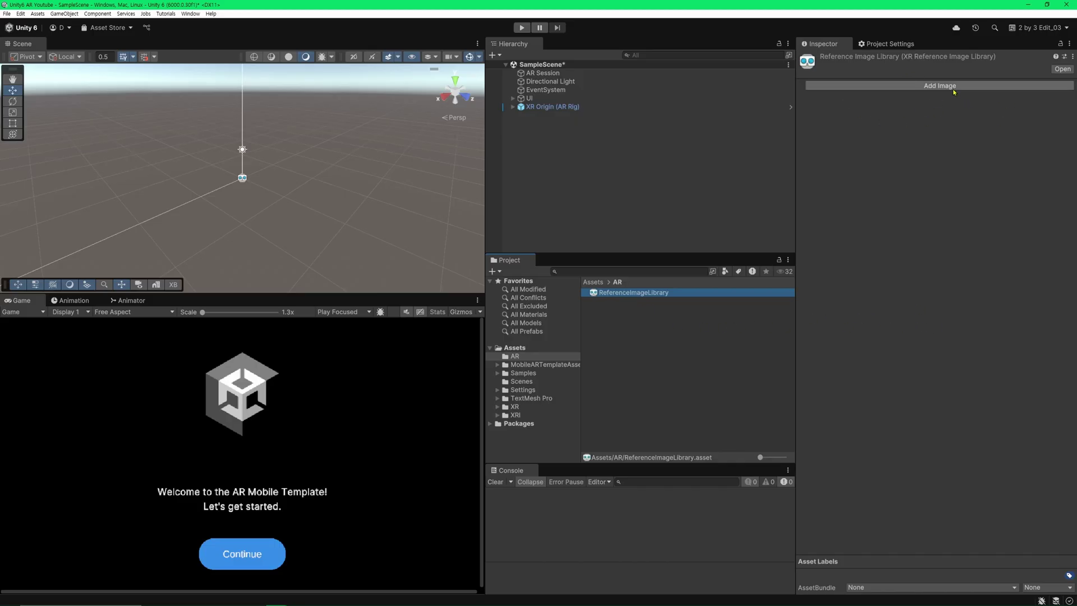
Step: Add three image entries to the library, then remove the second and third
{"action": "left_click", "coordinate": [984, 89]}
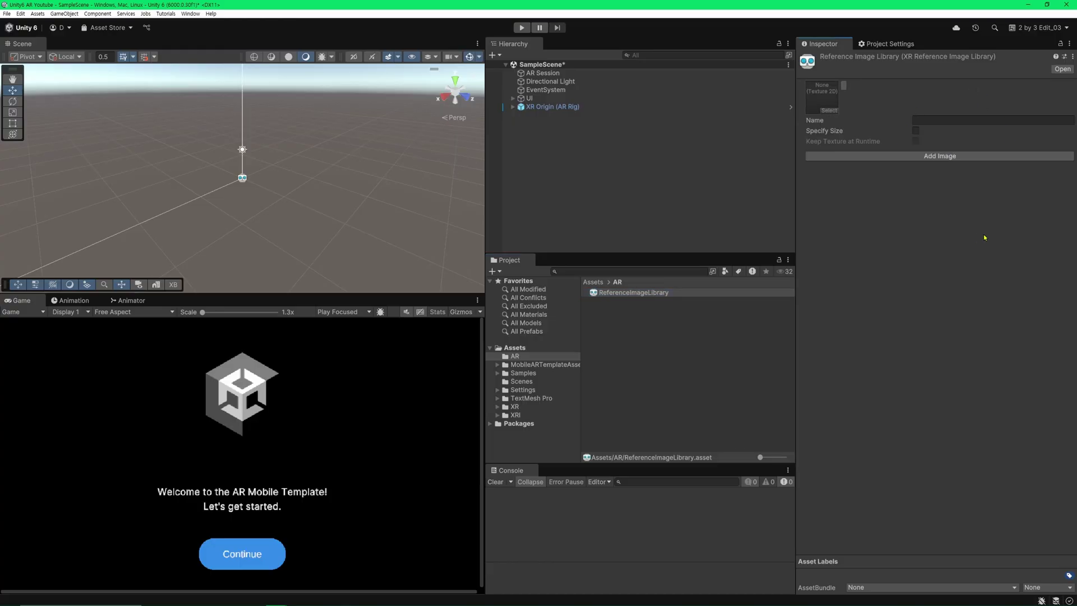
{"action": "left_click", "coordinate": [956, 158]}
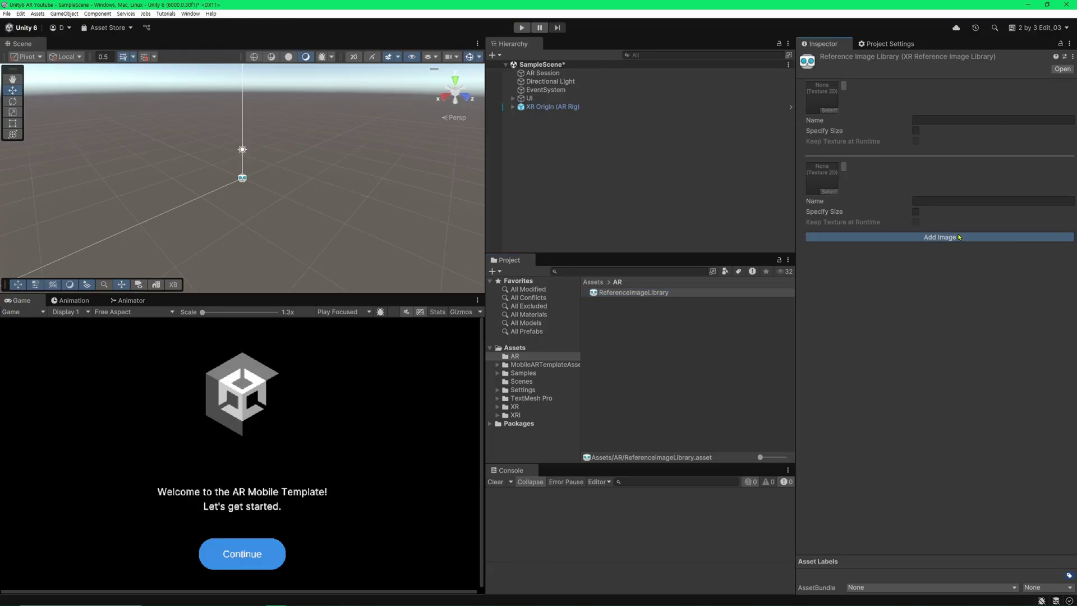
{"action": "left_click", "coordinate": [963, 237]}
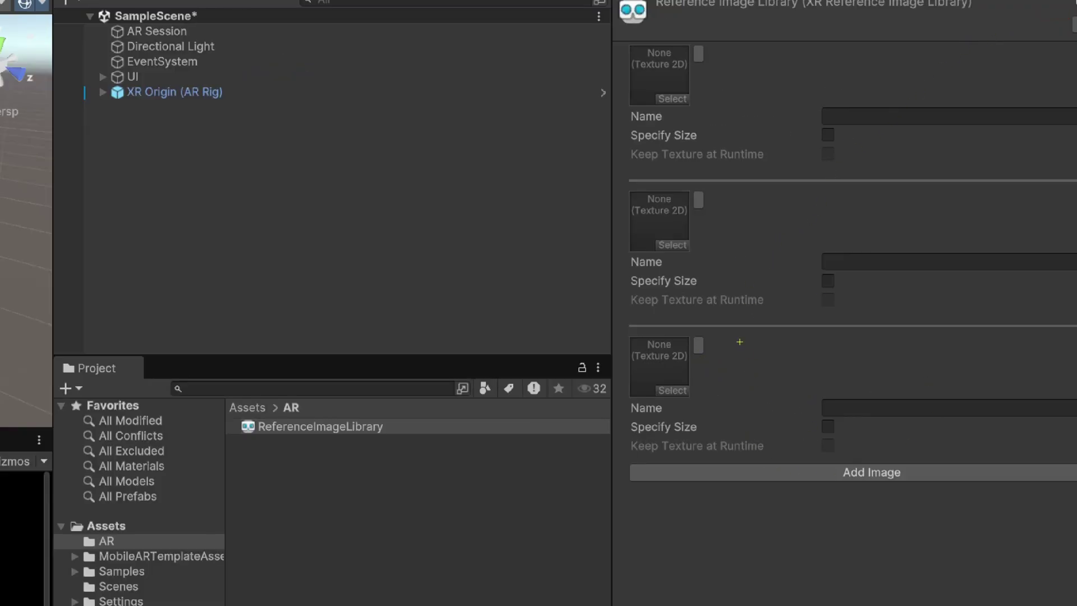
{"action": "left_click_drag", "start_coordinate": [690, 332], "coordinate": [733, 361]}
{"action": "left_click_drag", "start_coordinate": [688, 186], "coordinate": [715, 208]}
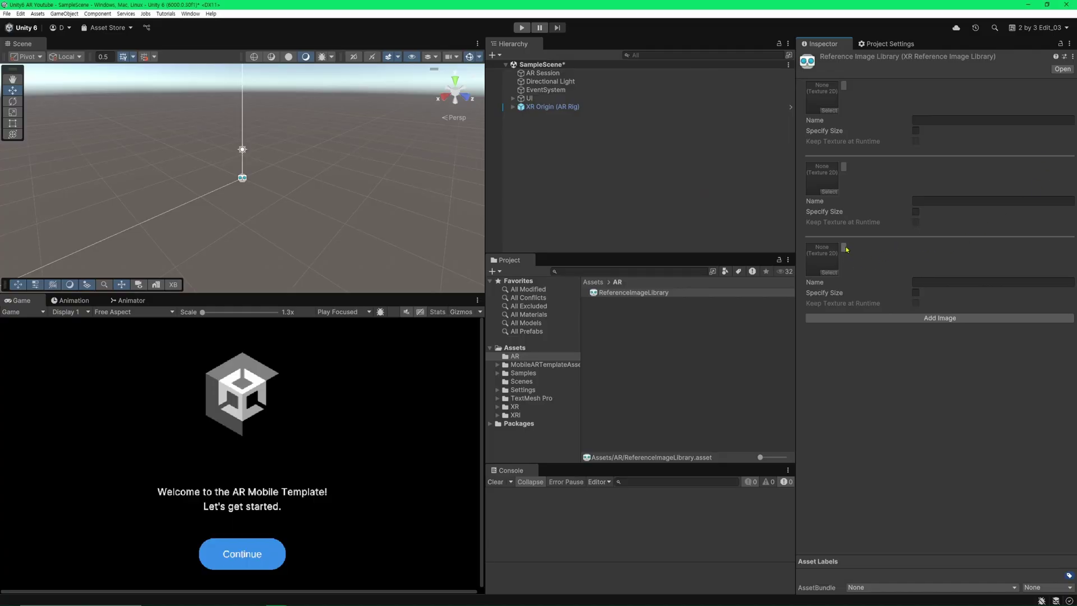
{"action": "left_click", "coordinate": [844, 247]}
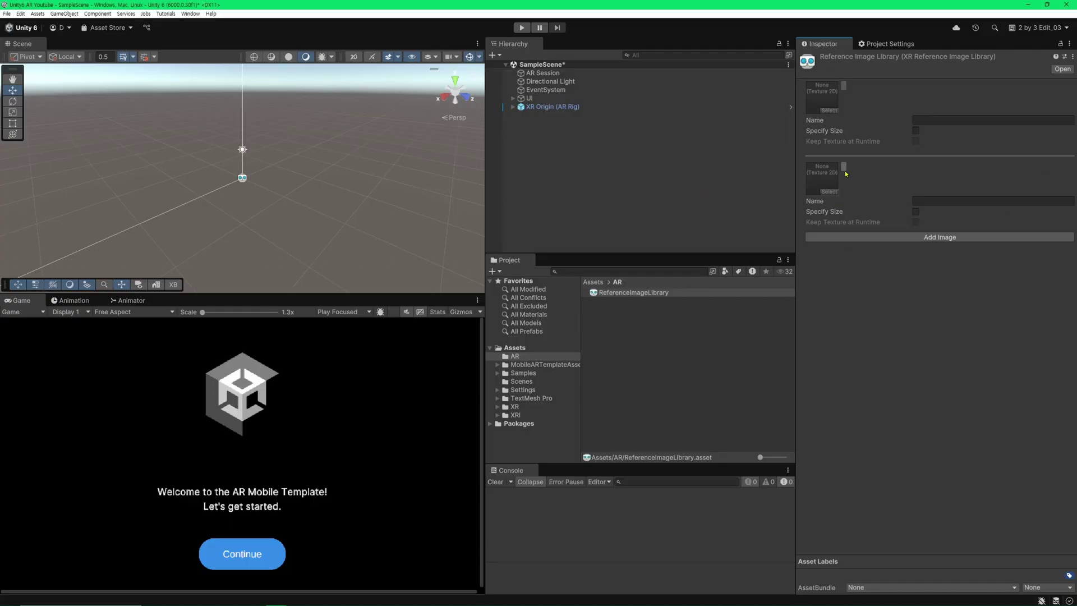
{"action": "left_click", "coordinate": [844, 167]}
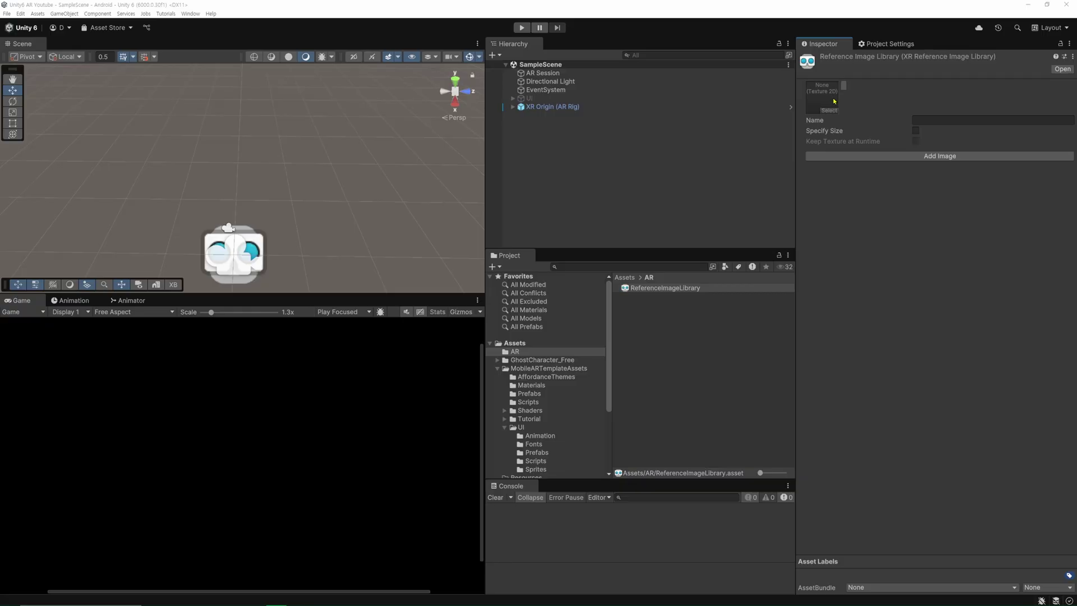
Step: Open the image entry's texture picker and enlarge its thumbnails into a grid
{"action": "left_click", "coordinate": [944, 119]}
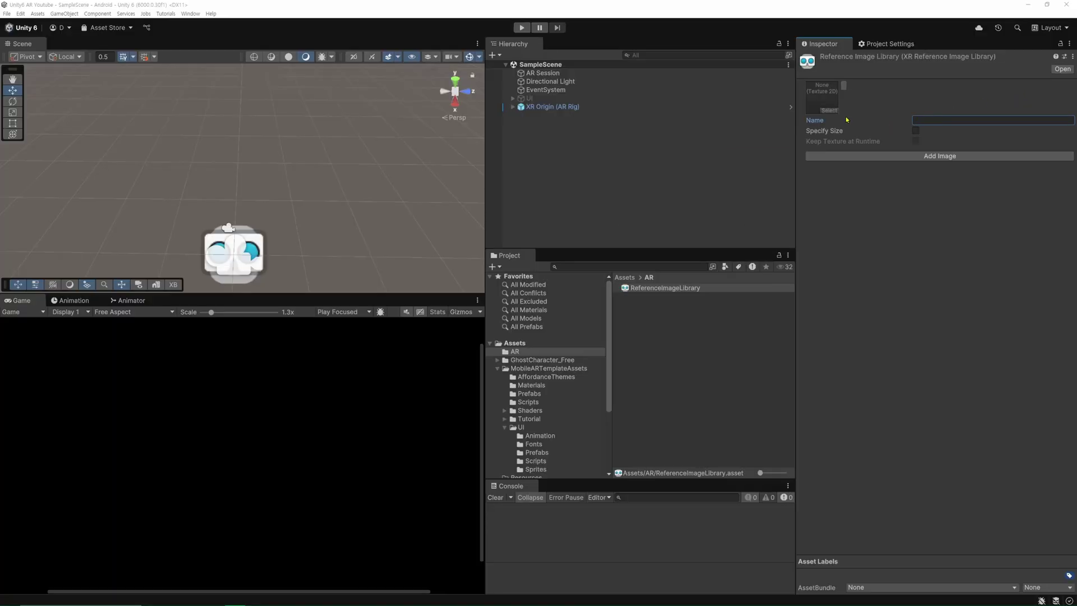
{"action": "left_click", "coordinate": [829, 110]}
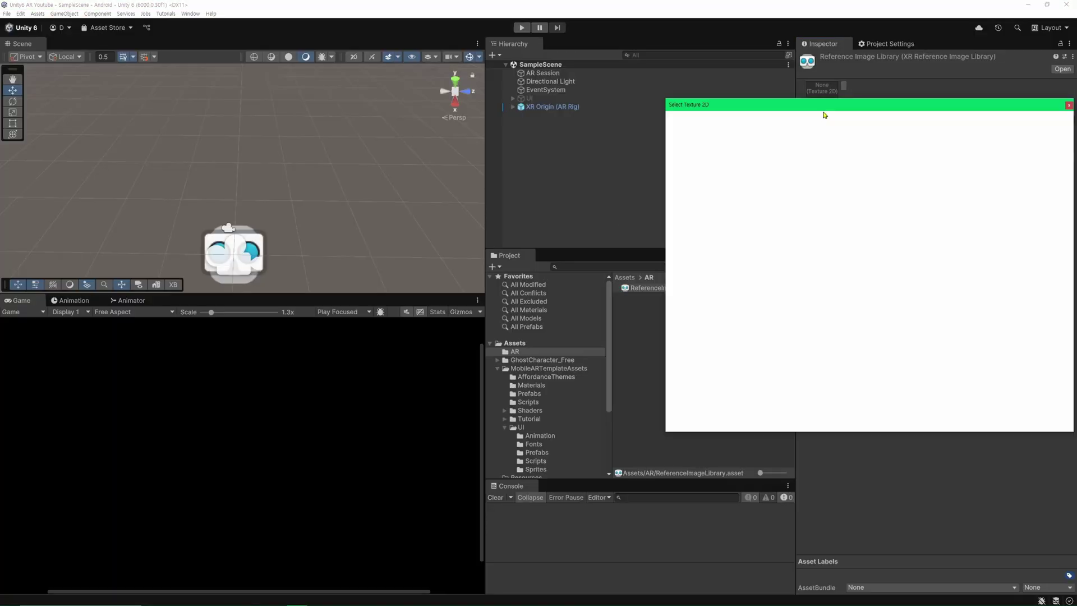
{"action": "scroll", "coordinate": [887, 271], "scroll_direction": "down", "scroll_amount": 5}
{"action": "scroll", "coordinate": [887, 271], "scroll_direction": "down", "scroll_amount": 5}
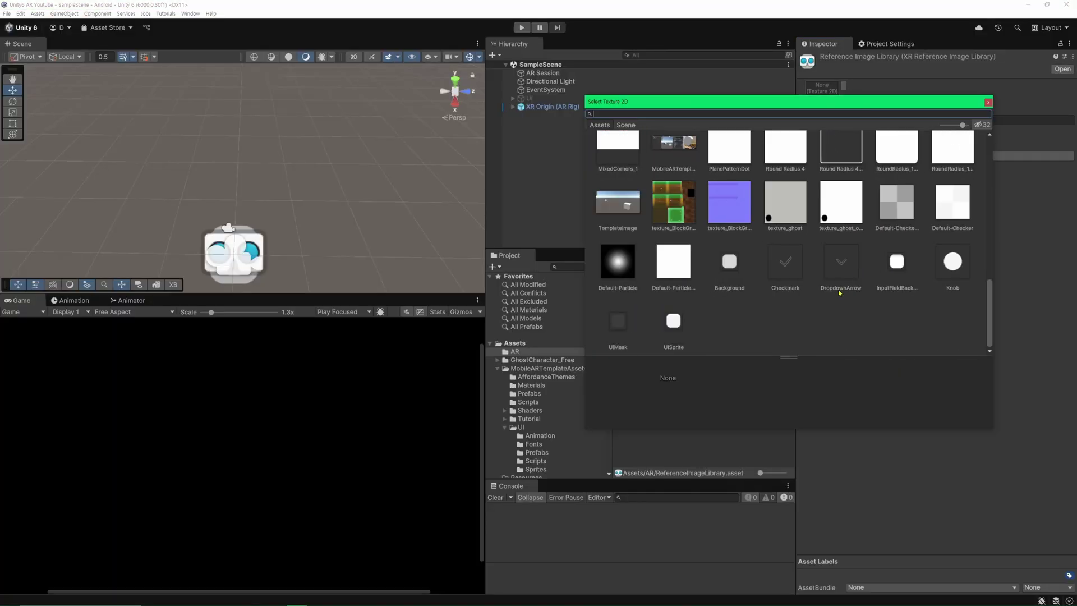
{"action": "scroll", "coordinate": [840, 292], "scroll_direction": "up", "scroll_amount": 5}
{"action": "scroll", "coordinate": [840, 292], "scroll_direction": "up", "scroll_amount": 5}
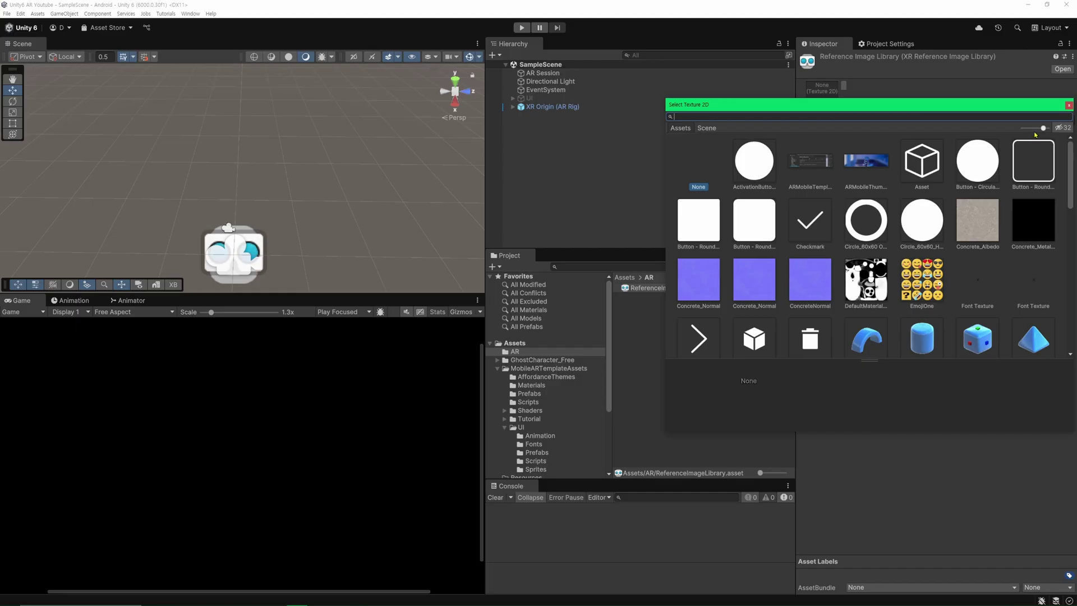
{"action": "mouse_move", "coordinate": [1035, 135]}
{"action": "left_mouse_down"}
{"action": "mouse_move", "coordinate": [1023, 135]}
{"action": "mouse_move", "coordinate": [1045, 137]}
{"action": "mouse_move", "coordinate": [930, 132]}
{"action": "left_mouse_up"}
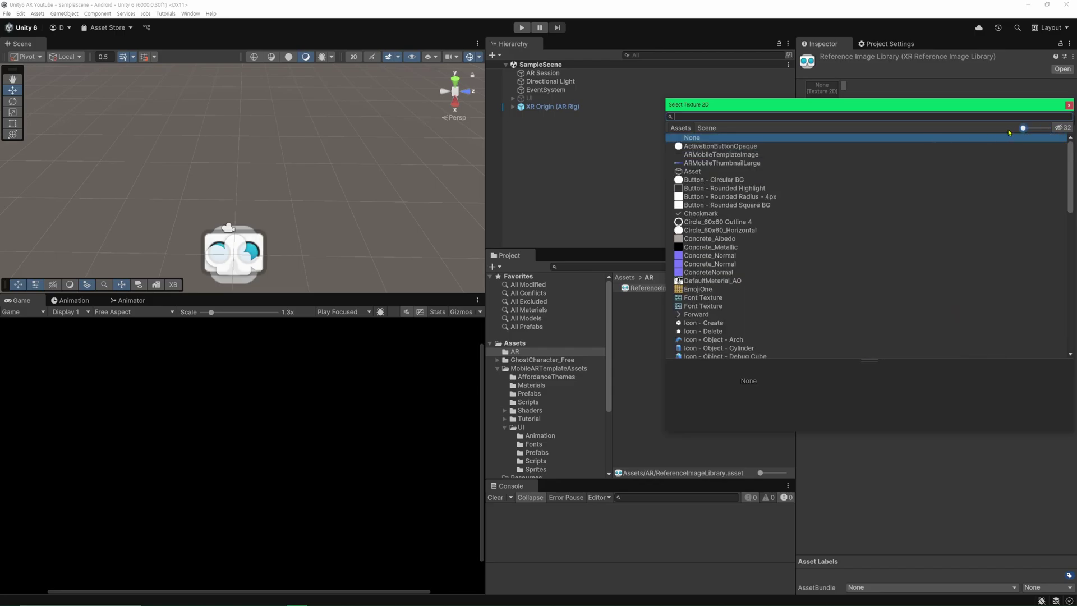
{"action": "left_click_drag", "start_coordinate": [1009, 132], "coordinate": [1047, 128]}
{"action": "left_click_drag", "start_coordinate": [954, 107], "coordinate": [761, 78]}
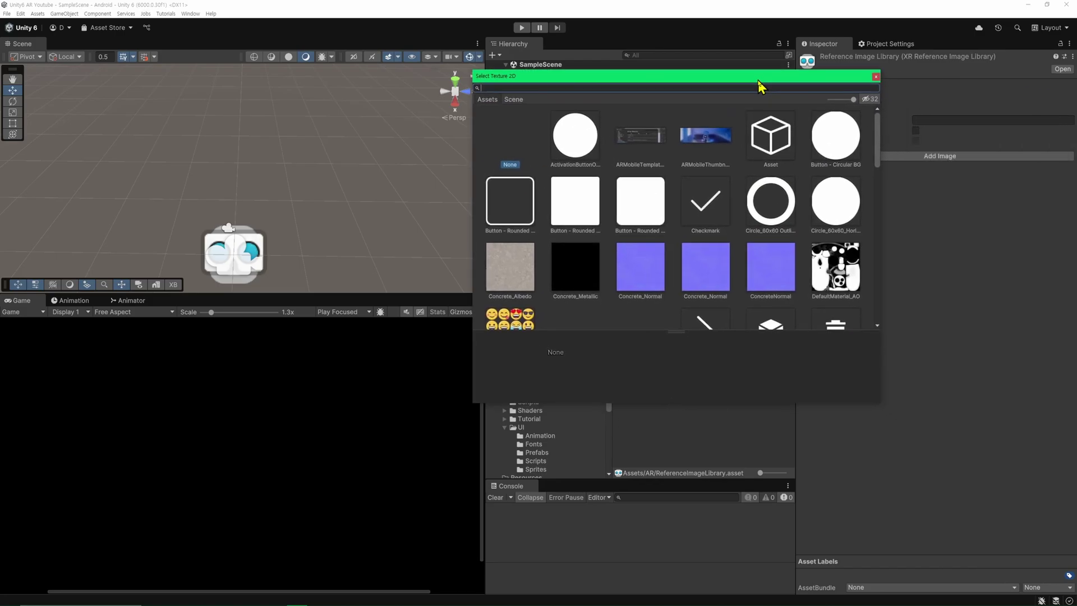
Step: Assign DefaultMaterial_AO as the reference image's texture
{"action": "left_click", "coordinate": [835, 255]}
{"action": "double_click", "coordinate": [844, 284]}
{"action": "left_click", "coordinate": [830, 95]}
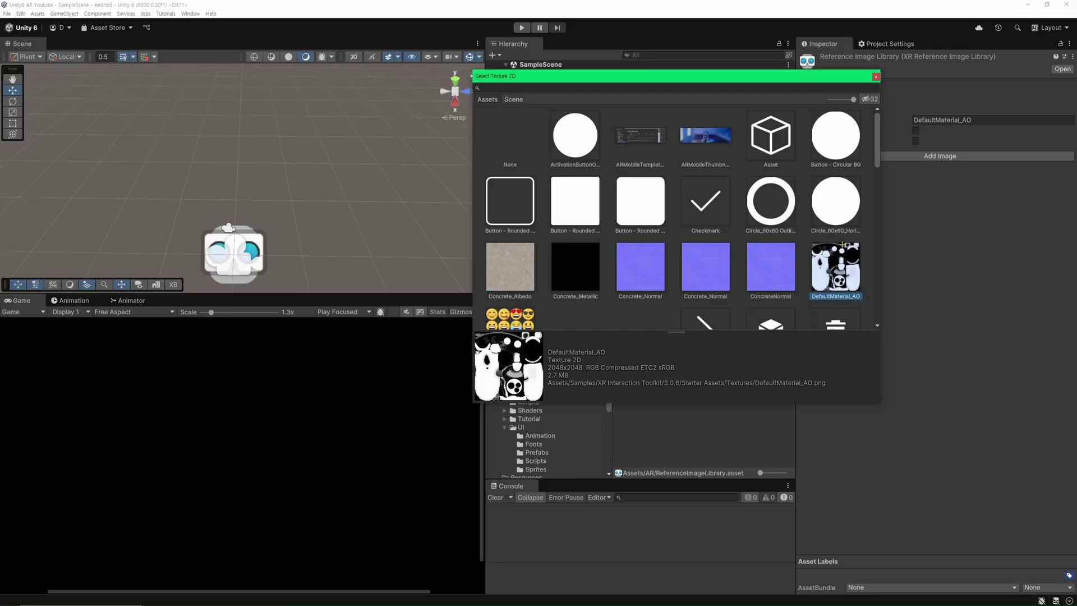
{"action": "left_click_drag", "start_coordinate": [766, 331], "coordinate": [892, 362]}
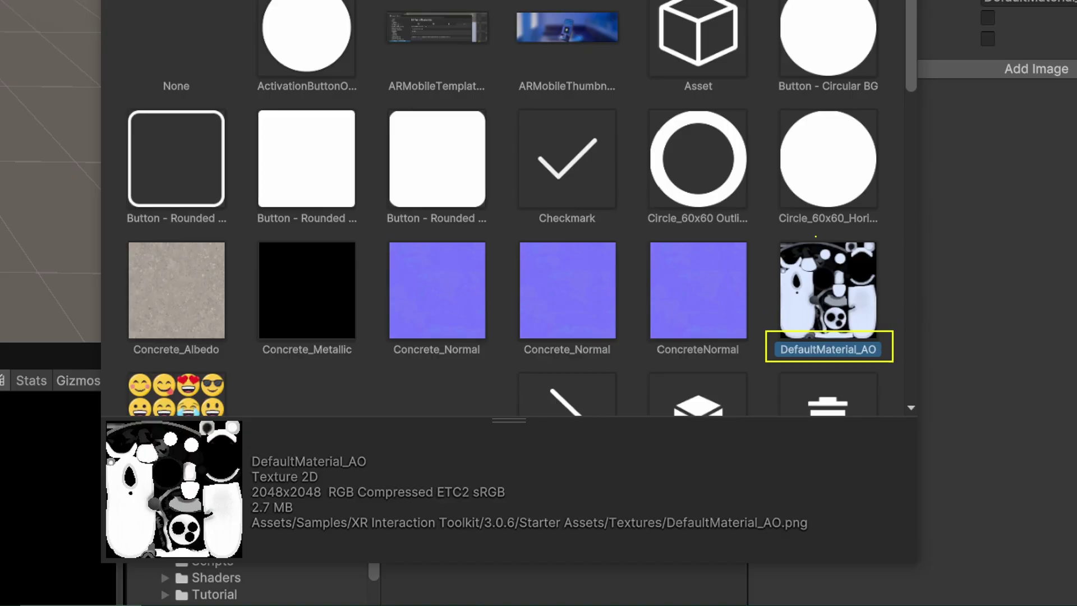
{"action": "left_click_drag", "start_coordinate": [816, 237], "coordinate": [893, 214]}
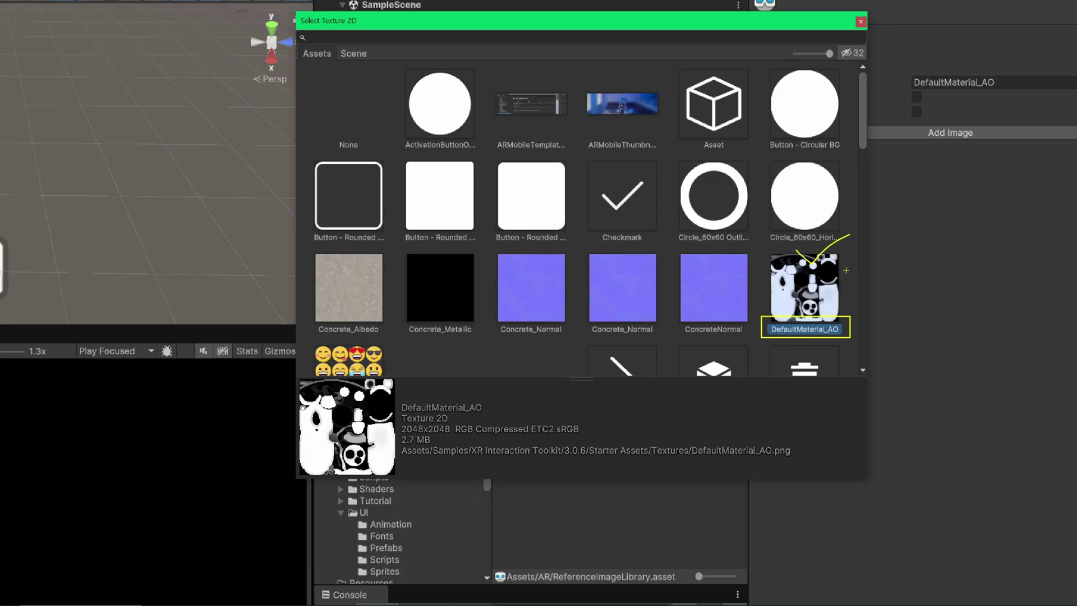
{"action": "left_click_drag", "start_coordinate": [899, 247], "coordinate": [817, 278]}
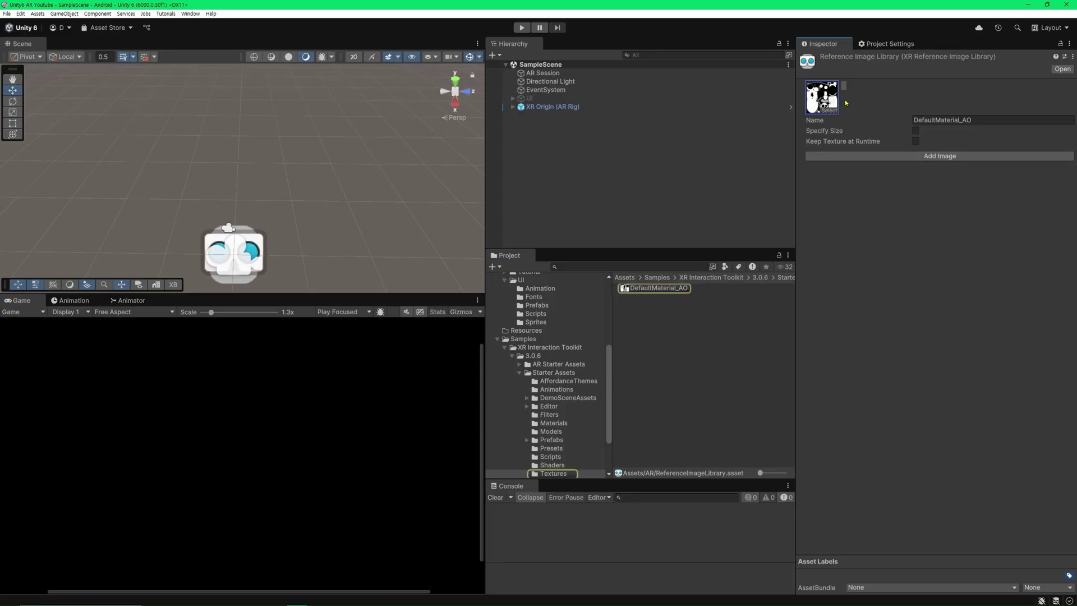
Step: Enable Specify Size and set the reference image's physical size to 1 × 1 metre
{"action": "scroll", "coordinate": [606, 409], "scroll_direction": "down", "scroll_amount": 1}
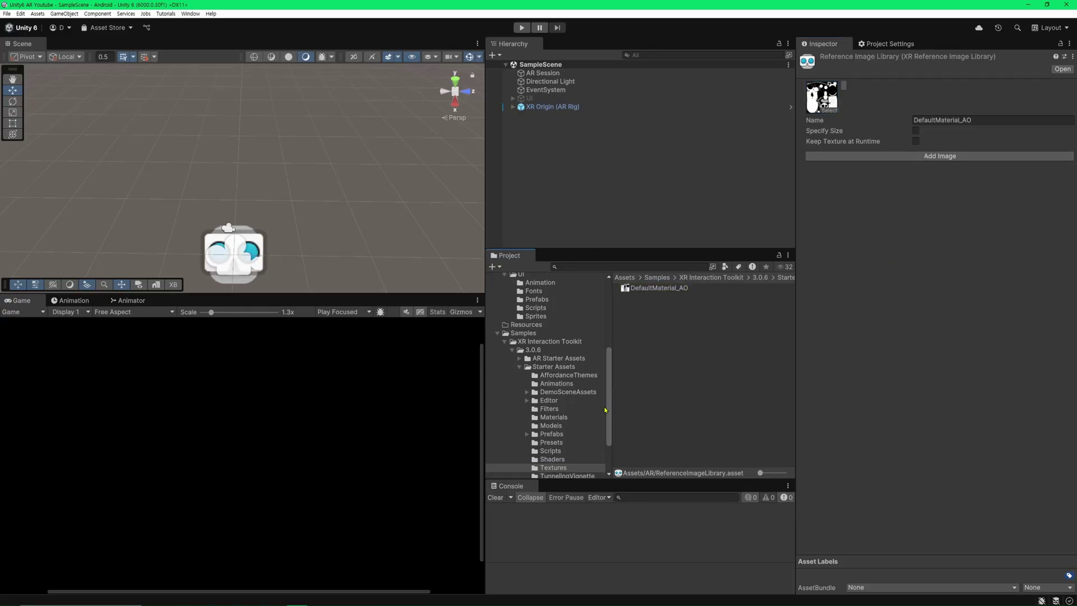
{"action": "scroll", "coordinate": [605, 410], "scroll_direction": "down", "scroll_amount": 3}
{"action": "scroll", "coordinate": [561, 382], "scroll_direction": "up", "scroll_amount": 2}
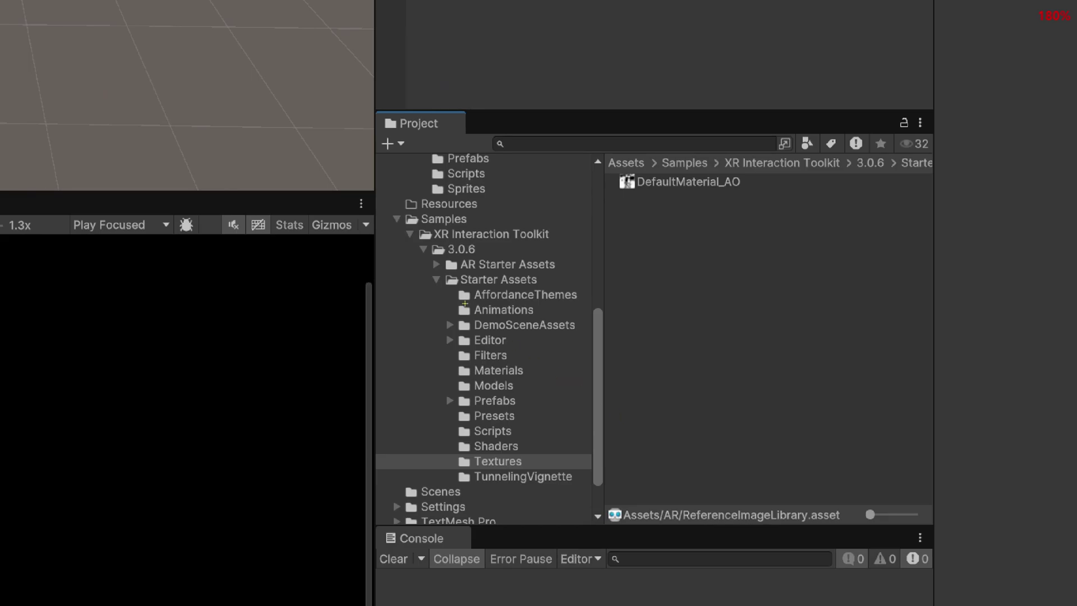
{"action": "left_click_drag", "start_coordinate": [416, 239], "coordinate": [556, 240]}
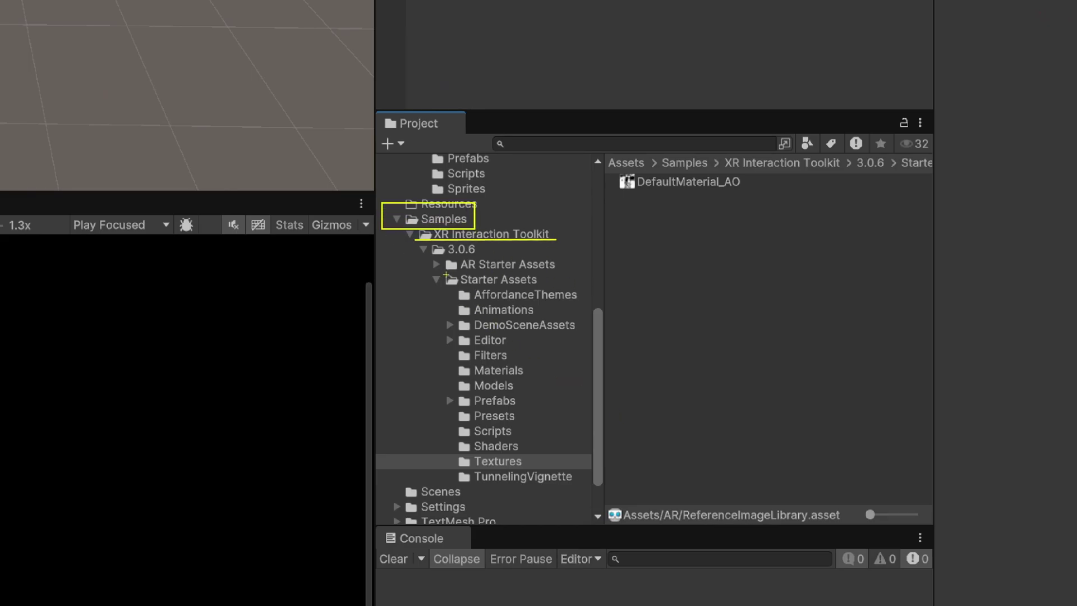
{"action": "left_click_drag", "start_coordinate": [441, 272], "coordinate": [538, 287]}
{"action": "left_click_drag", "start_coordinate": [459, 453], "coordinate": [530, 469]}
{"action": "left_click_drag", "start_coordinate": [715, 162], "coordinate": [779, 164]}
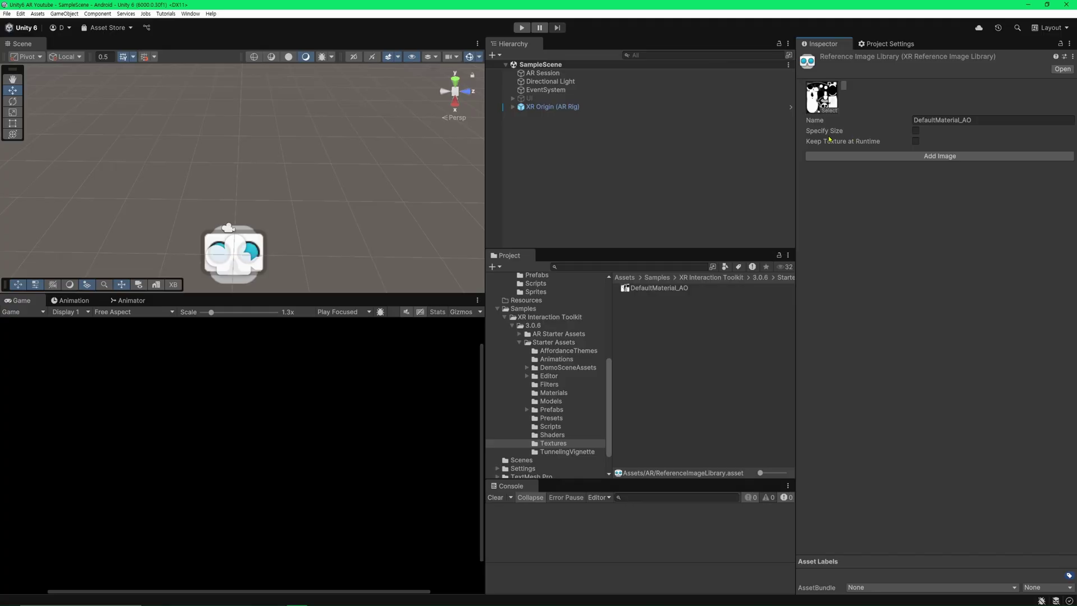
{"action": "left_click", "coordinate": [915, 131]}
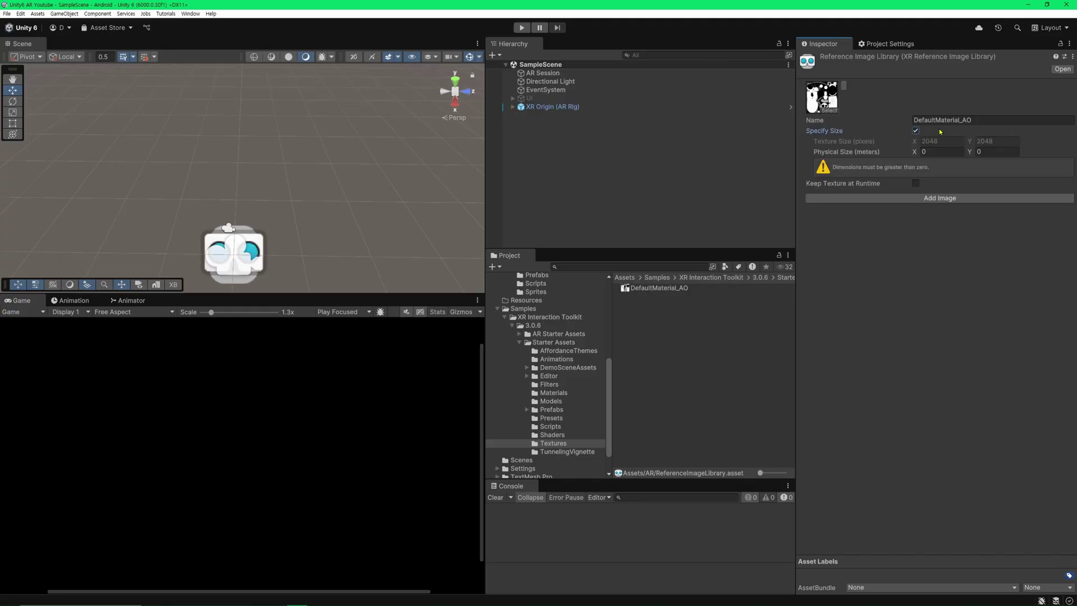
{"action": "key", "text": "Tab"}
{"action": "type", "text": "1"}
{"action": "key", "text": "Tab"}
{"action": "type", "text": "1"}
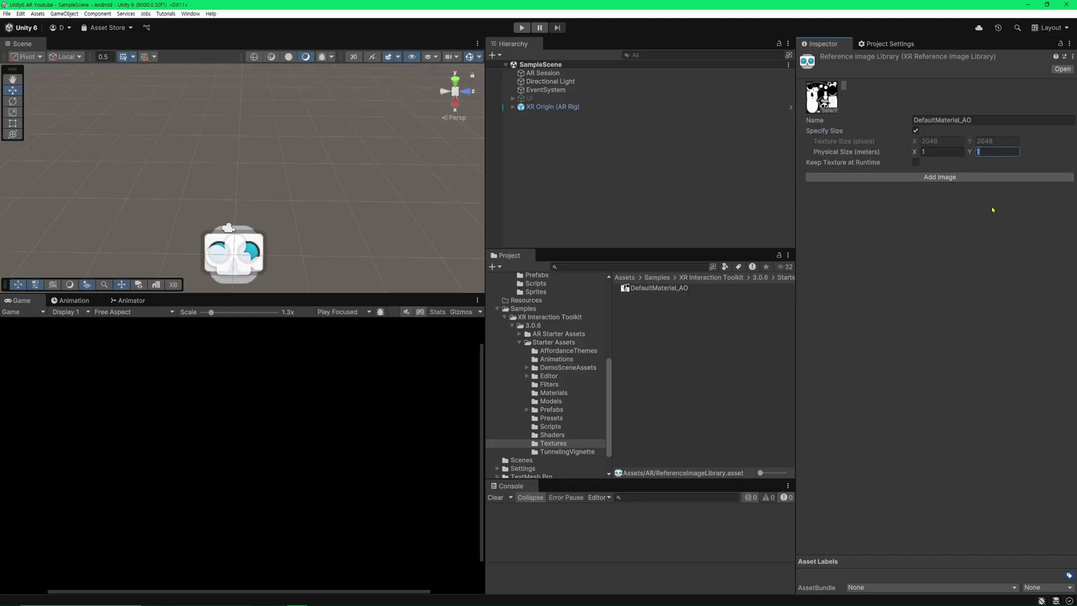
{"action": "key", "text": "Return"}
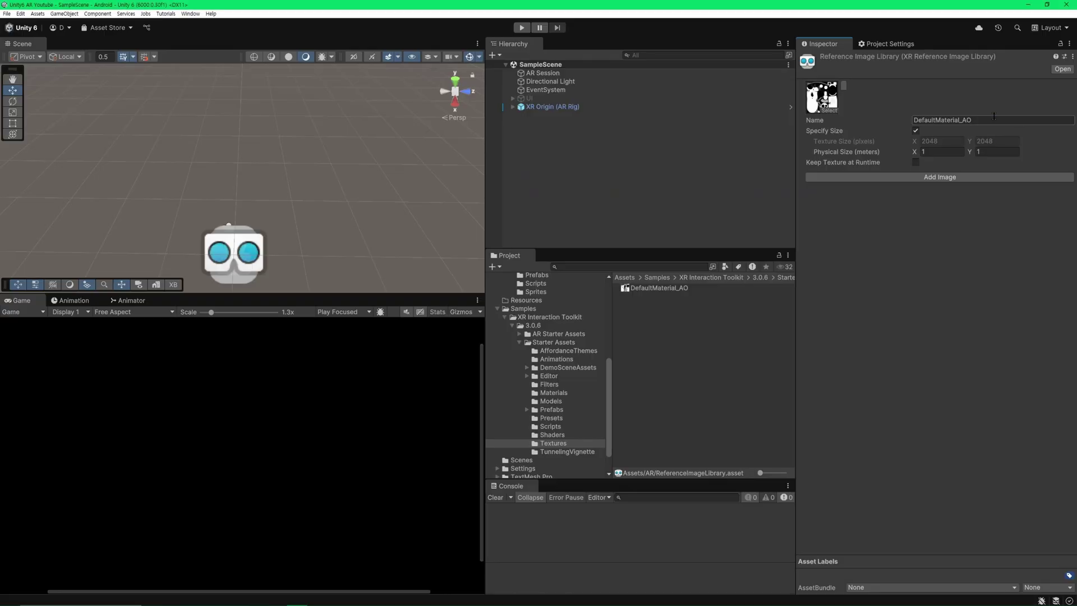
Step: Rename the image entry AR Marker and select XR Origin (AR Rig)
{"action": "left_click", "coordinate": [1062, 120]}
{"action": "type", "text": "AR Marker"}
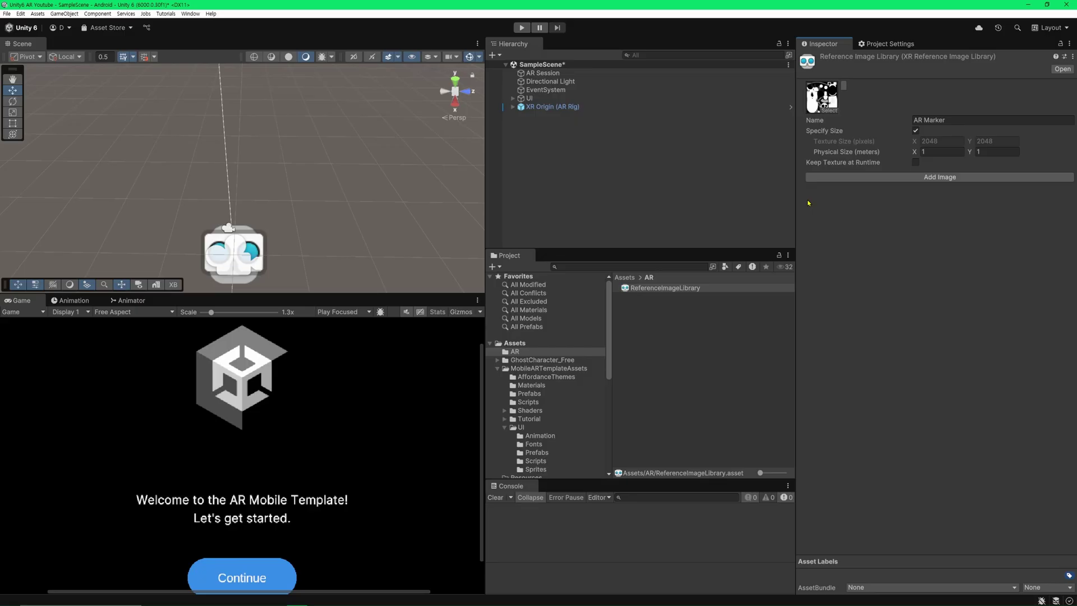
{"action": "left_click", "coordinate": [553, 107]}
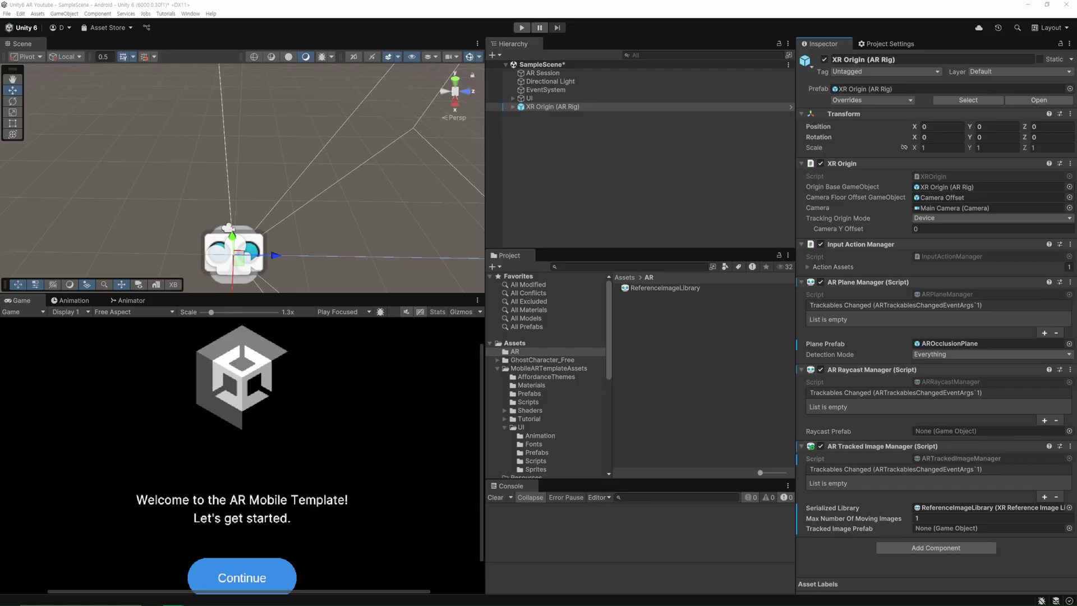
{"action": "key", "text": "alt+Tab"}
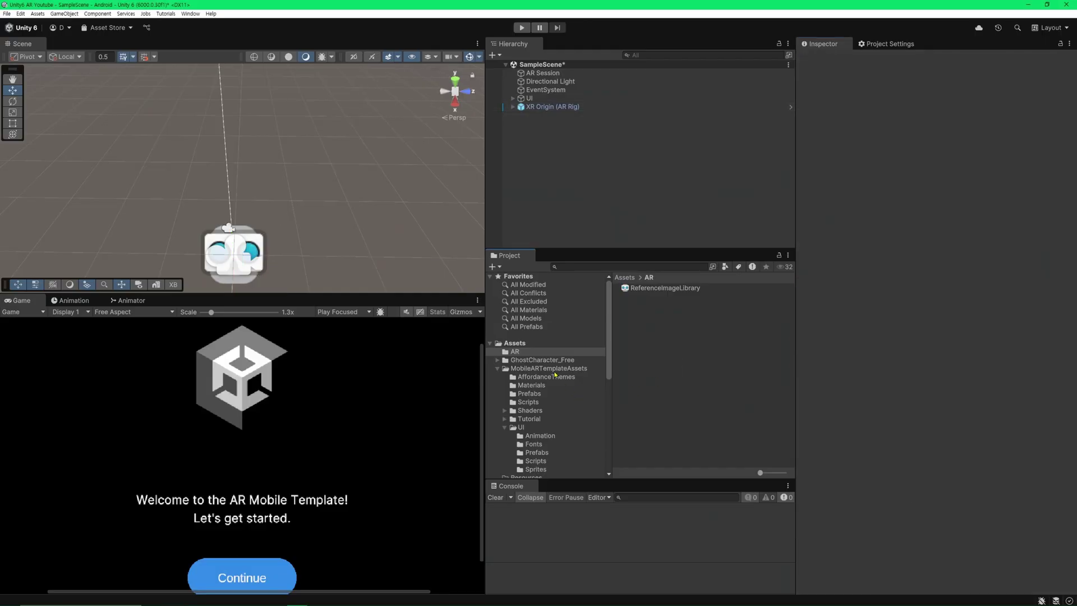
Step: Browse to GhostCharacter_Free/Prefabs and inspect the Ghost prefab's components
{"action": "left_click", "coordinate": [559, 369]}
{"action": "left_click", "coordinate": [555, 376]}
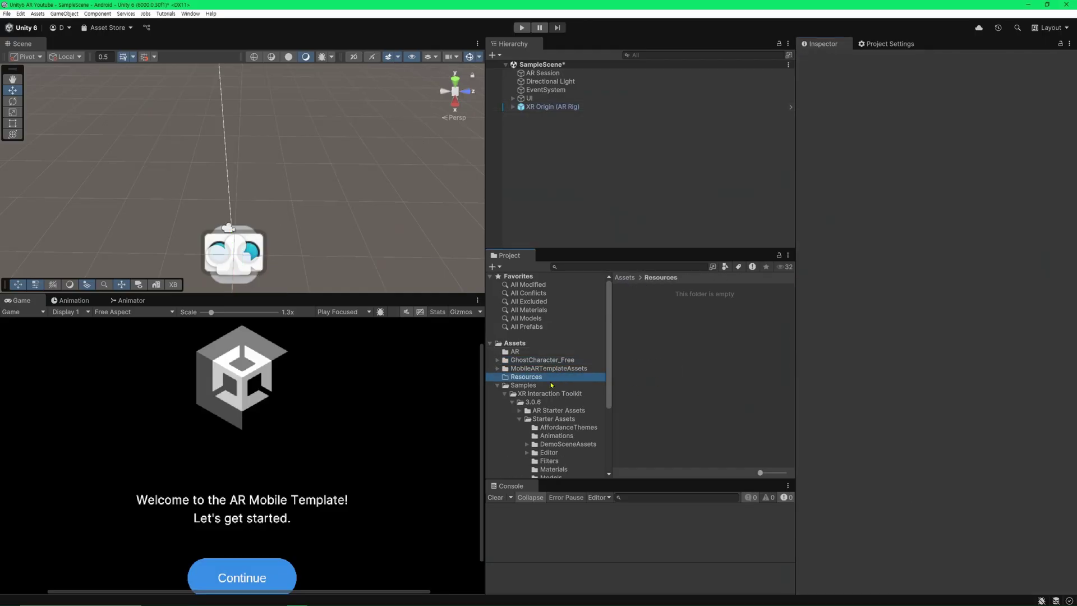
{"action": "double_click", "coordinate": [538, 385]}
{"action": "double_click", "coordinate": [584, 364]}
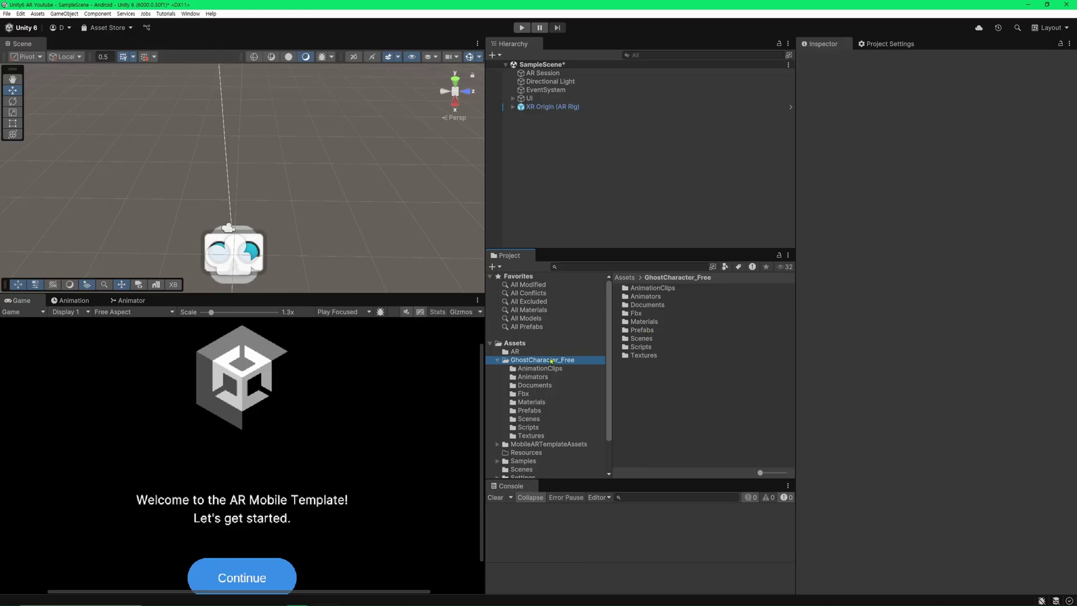
{"action": "left_click", "coordinate": [529, 410]}
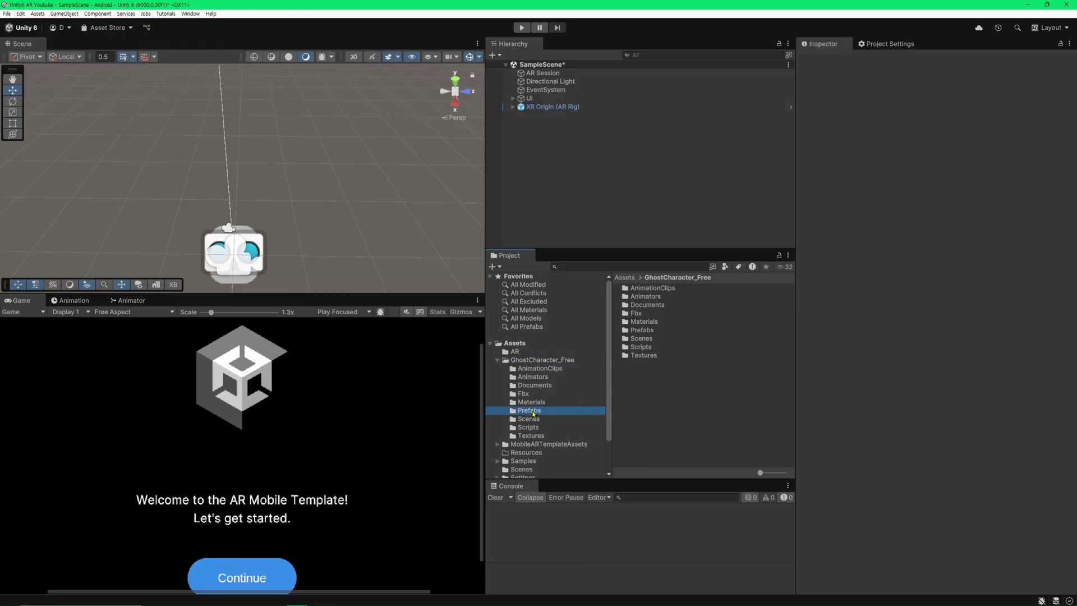
{"action": "left_click", "coordinate": [653, 307]}
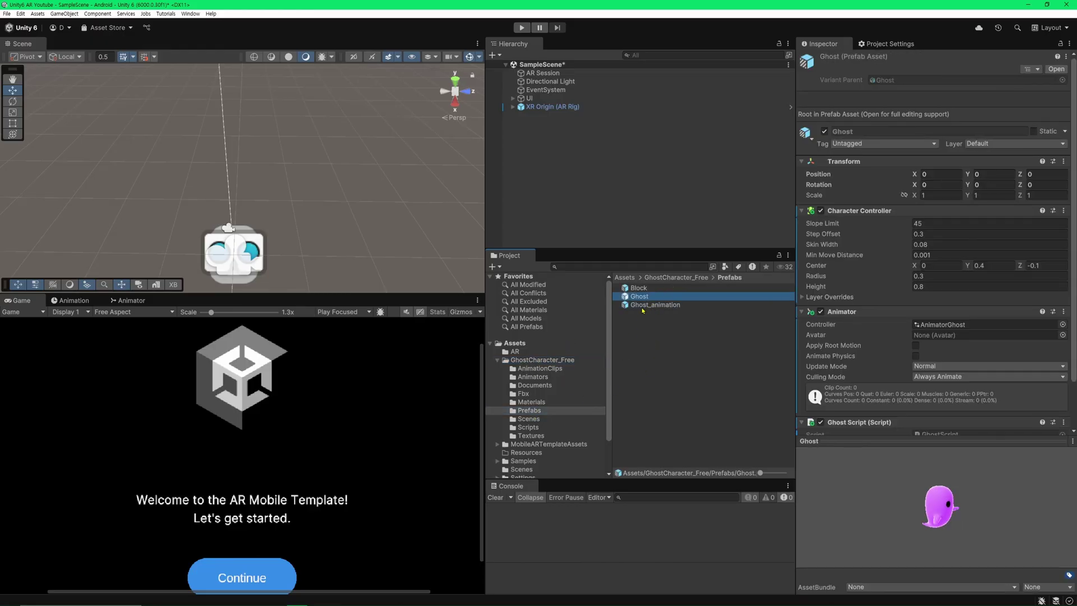
{"action": "left_click", "coordinate": [661, 297]}
{"action": "left_click_drag", "start_coordinate": [872, 441], "coordinate": [871, 540]}
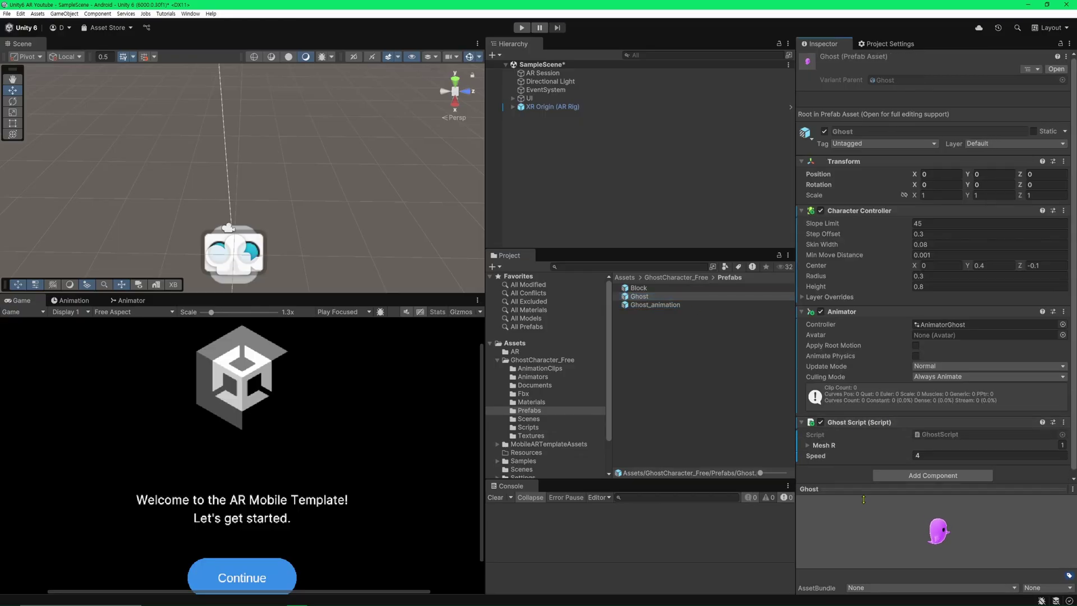
{"action": "left_click", "coordinate": [632, 297]}
{"action": "key", "text": "Return"}
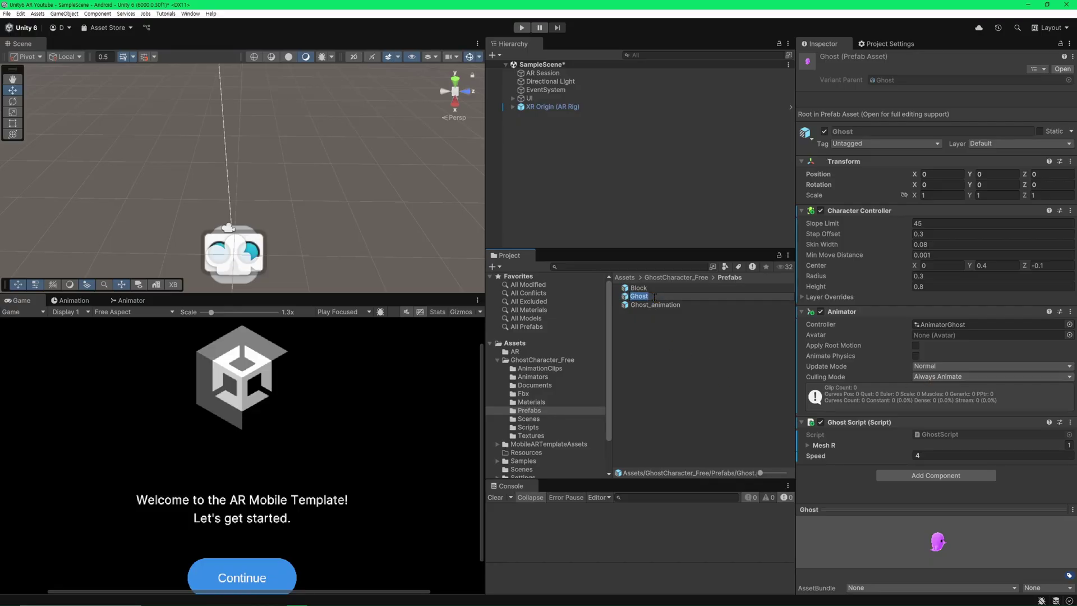
Step: Duplicate the Ghost prefab into the AR folder and rename the copy Ghost
{"action": "key", "text": "ctrl+d"}
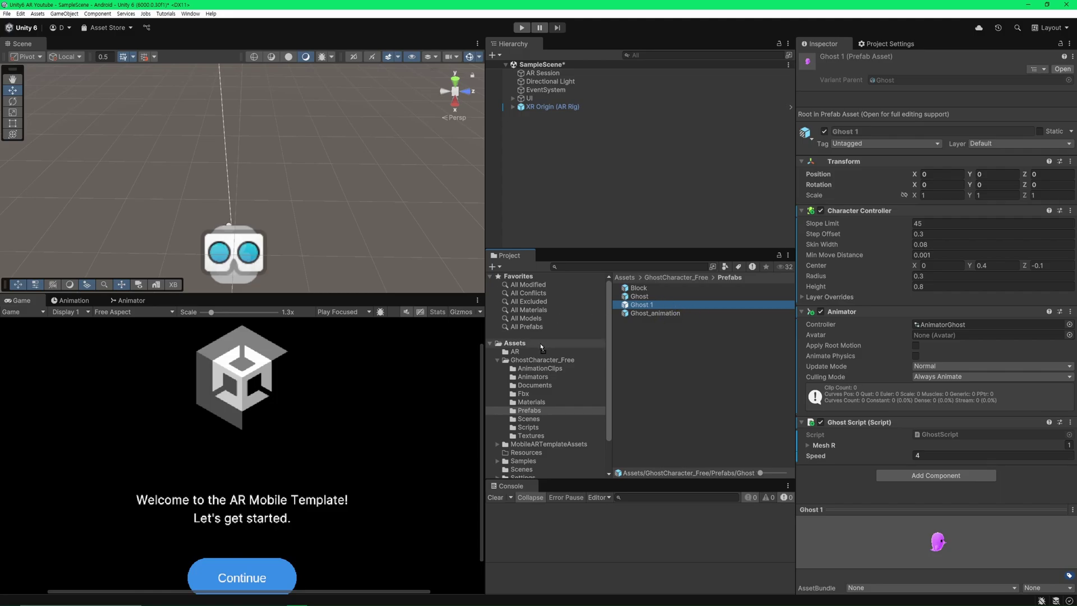
{"action": "left_click_drag", "start_coordinate": [679, 308], "coordinate": [525, 354]}
{"action": "left_click", "coordinate": [697, 290]}
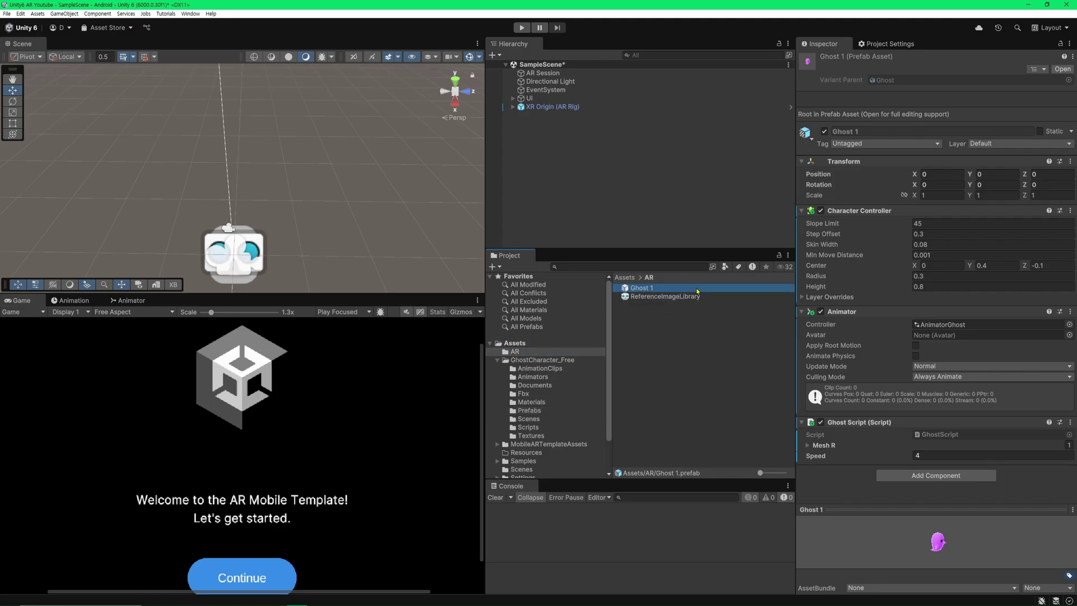
{"action": "left_click", "coordinate": [697, 289]}
{"action": "key", "text": "BackSpace"}
{"action": "key", "text": "BackSpace"}
{"action": "key", "text": "Return"}
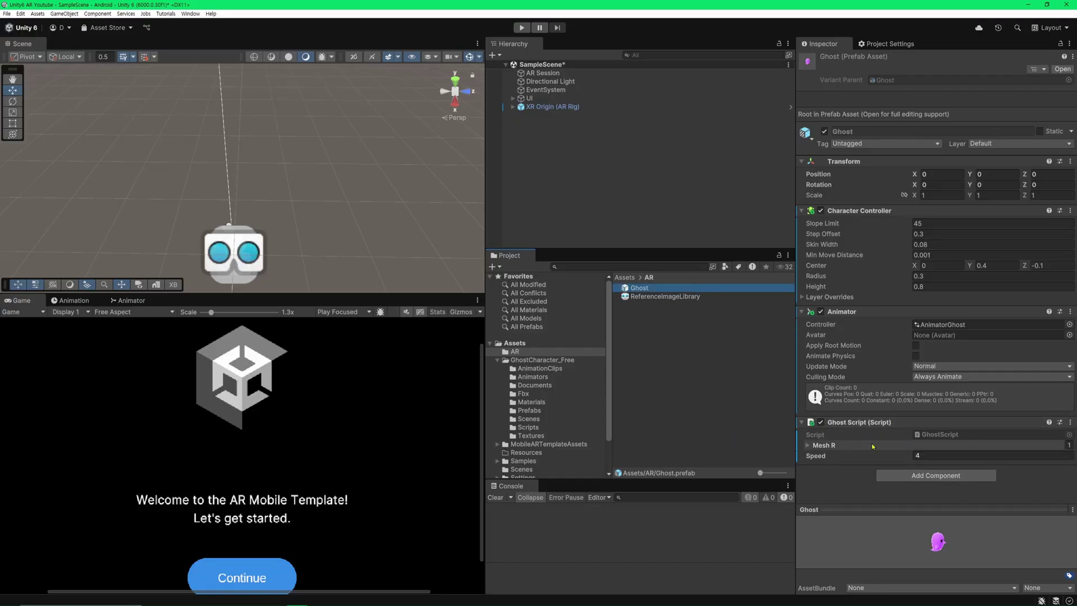
Step: Disable the copy's Ghost Script component, then select XR Origin (AR Rig)
{"action": "left_click", "coordinate": [821, 422]}
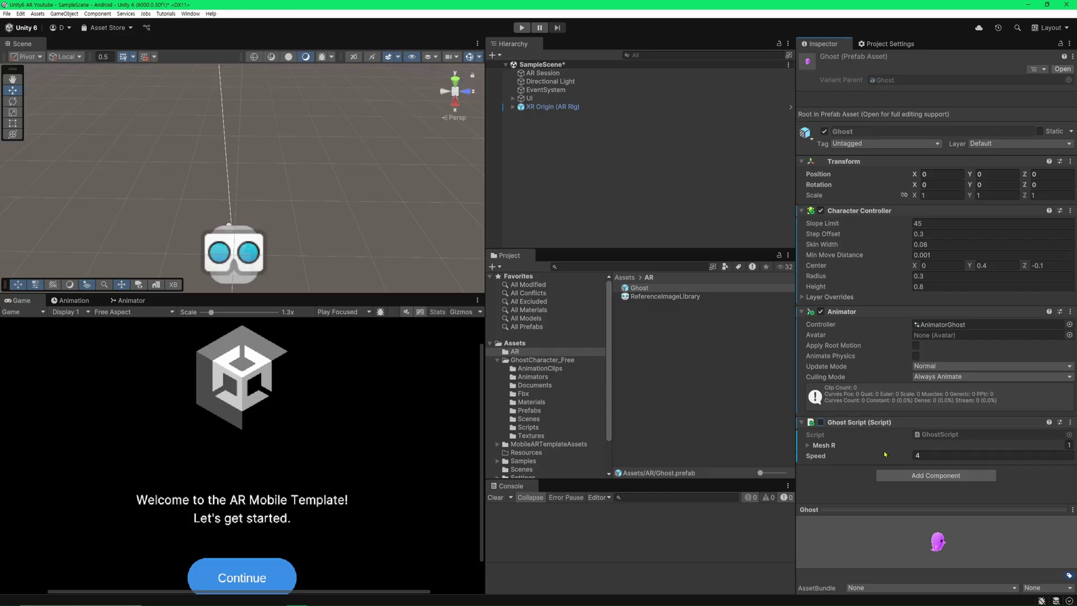
{"action": "left_click", "coordinate": [665, 289]}
{"action": "left_click", "coordinate": [553, 107]}
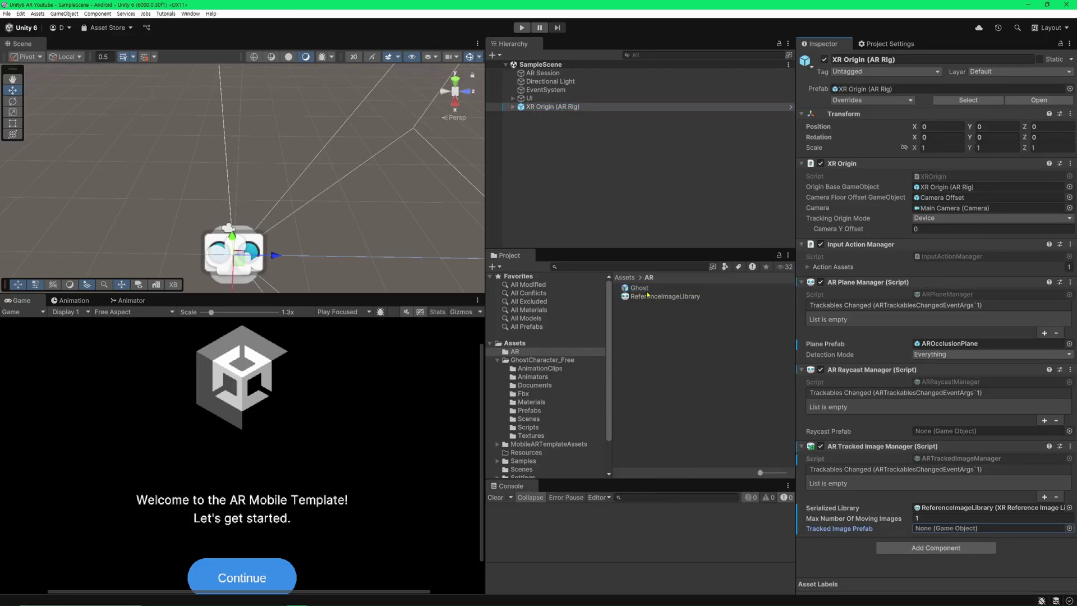
Step: Assign Ghost as the prefab spawned on tracked images and enter Play mode
{"action": "left_click_drag", "start_coordinate": [639, 288], "coordinate": [976, 530]}
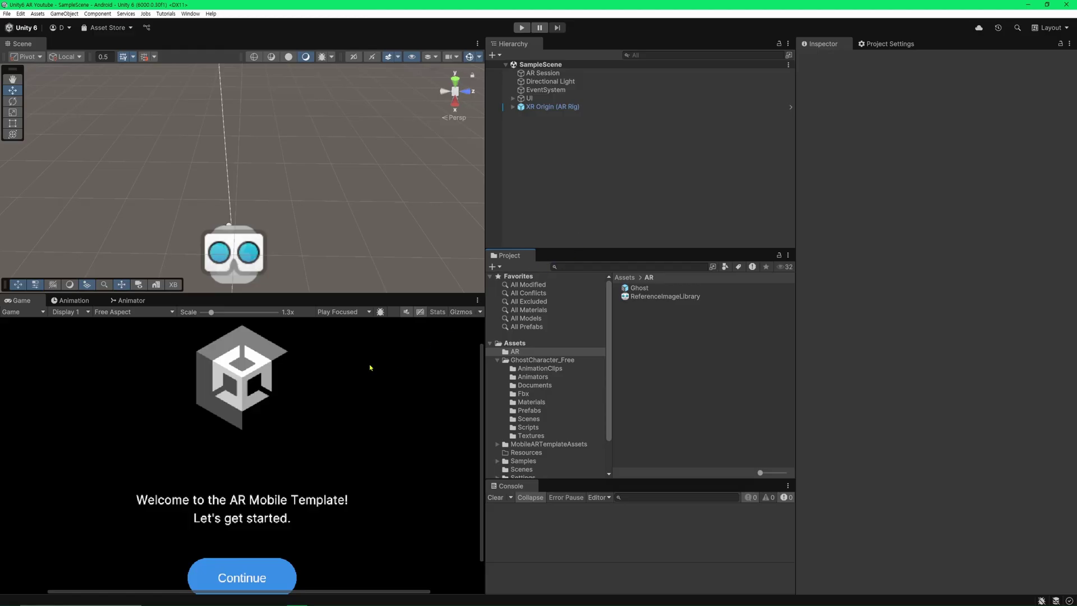
{"action": "scroll", "coordinate": [317, 368], "scroll_direction": "down", "scroll_amount": 3}
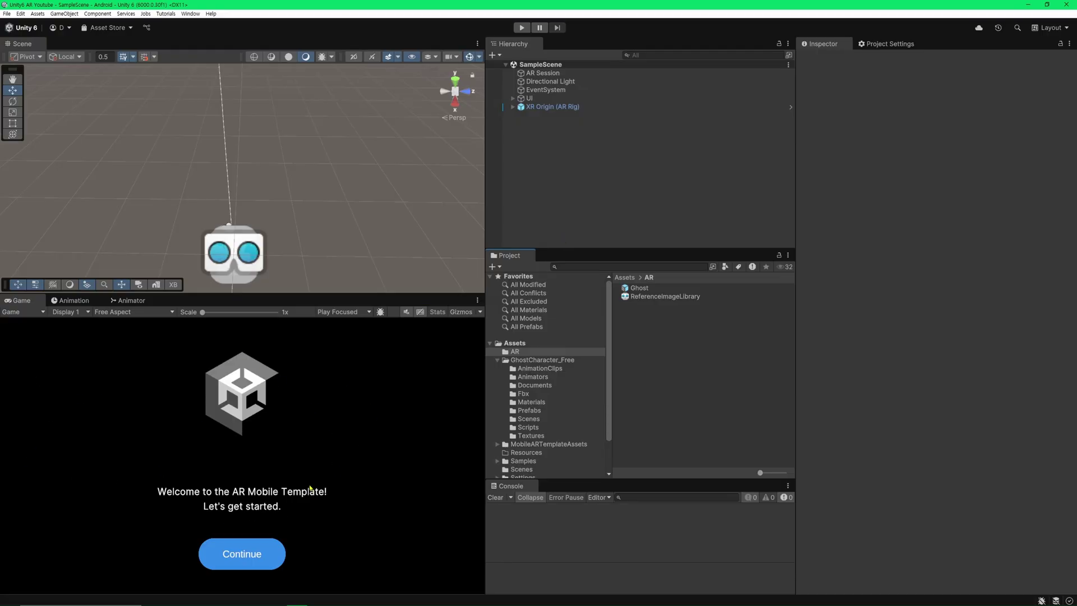
{"action": "left_click", "coordinate": [521, 28]}
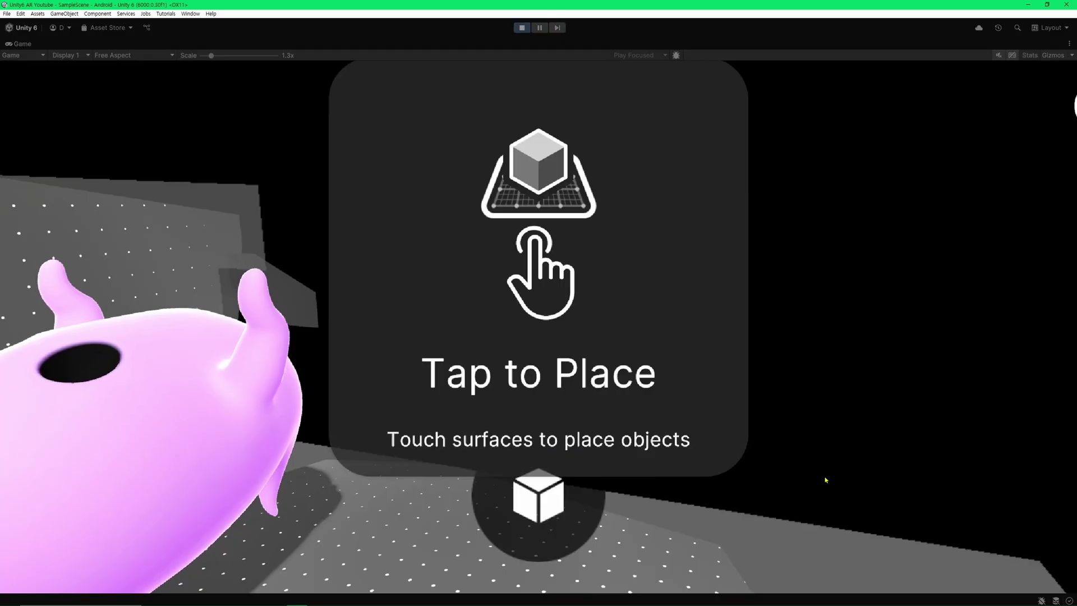
Step: Place two cubes on the simulated floor and move the camera toward the ghost
{"action": "left_click", "coordinate": [826, 480]}
{"action": "left_click", "coordinate": [845, 481]}
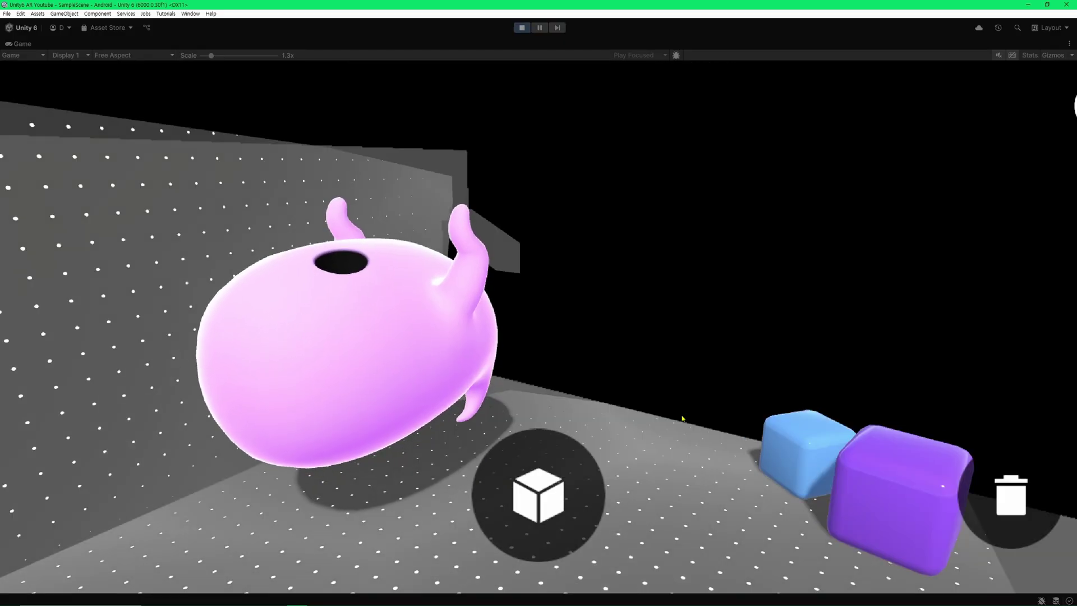
{"action": "mouse_move", "coordinate": [848, 481]}
{"action": "right_mouse_down"}
{"action": "mouse_move", "coordinate": [676, 416]}
{"action": "mouse_move", "coordinate": [658, 390]}
{"action": "right_mouse_up"}
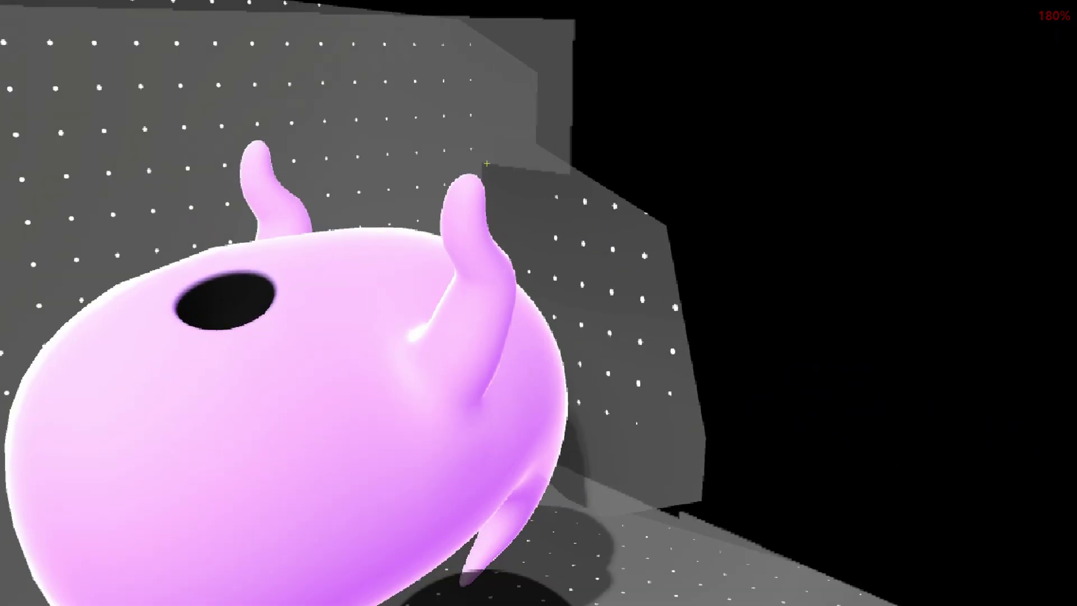
Step: Restore the full layout and point out Ghost as AR Tracked Image Manager's Tracked Image Prefab
{"action": "mouse_move", "coordinate": [483, 162]}
{"action": "left_mouse_down"}
{"action": "mouse_move", "coordinate": [702, 195]}
{"action": "mouse_move", "coordinate": [568, 469]}
{"action": "left_mouse_up"}
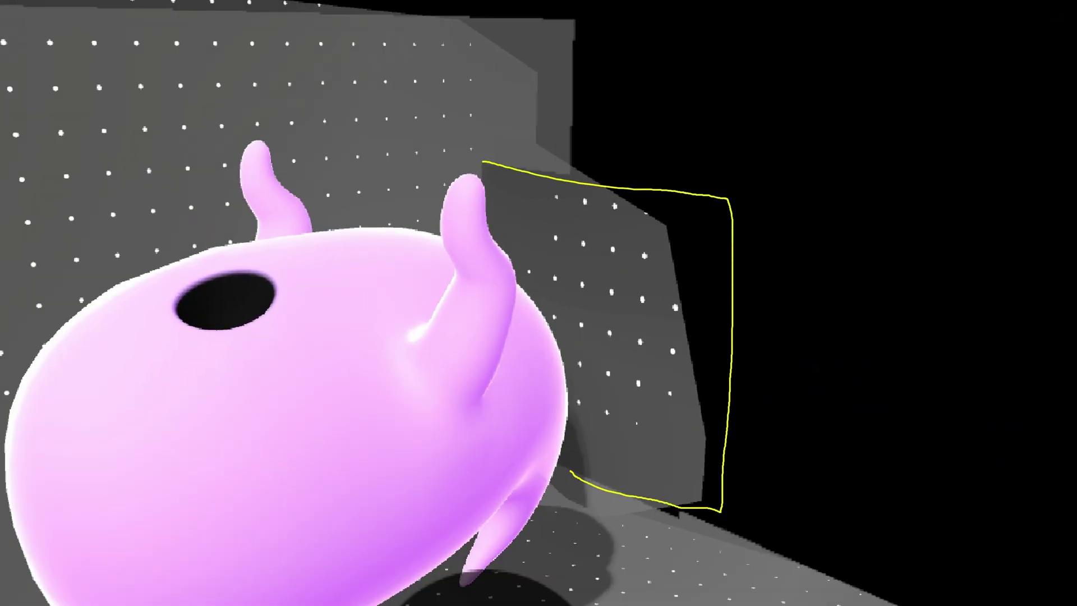
{"action": "left_click_drag", "start_coordinate": [483, 166], "coordinate": [486, 217]}
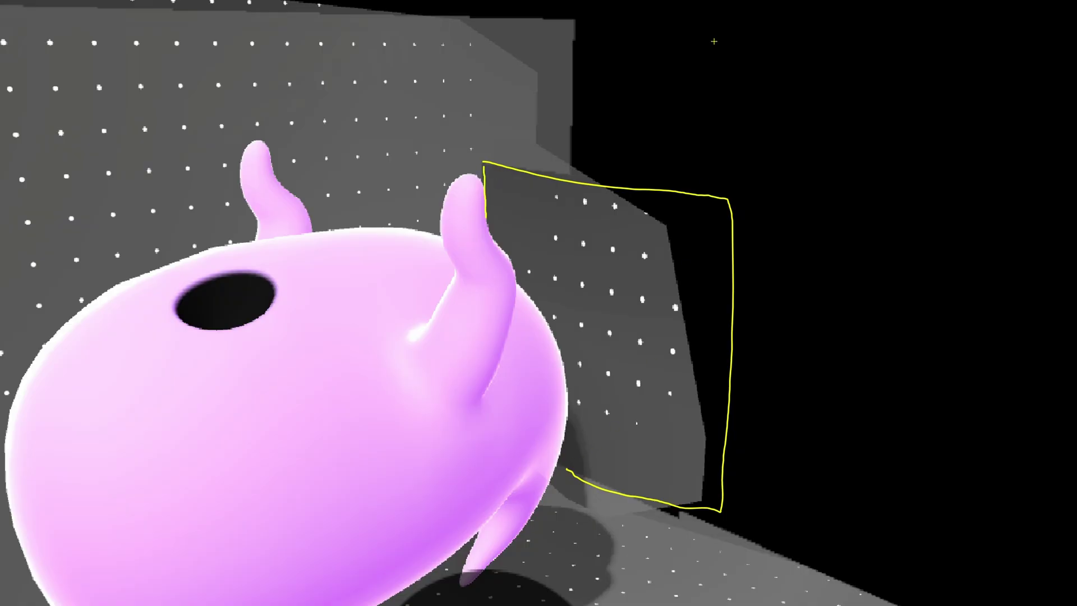
{"action": "left_click_drag", "start_coordinate": [832, 192], "coordinate": [660, 265], "text": "ctrl+shift"}
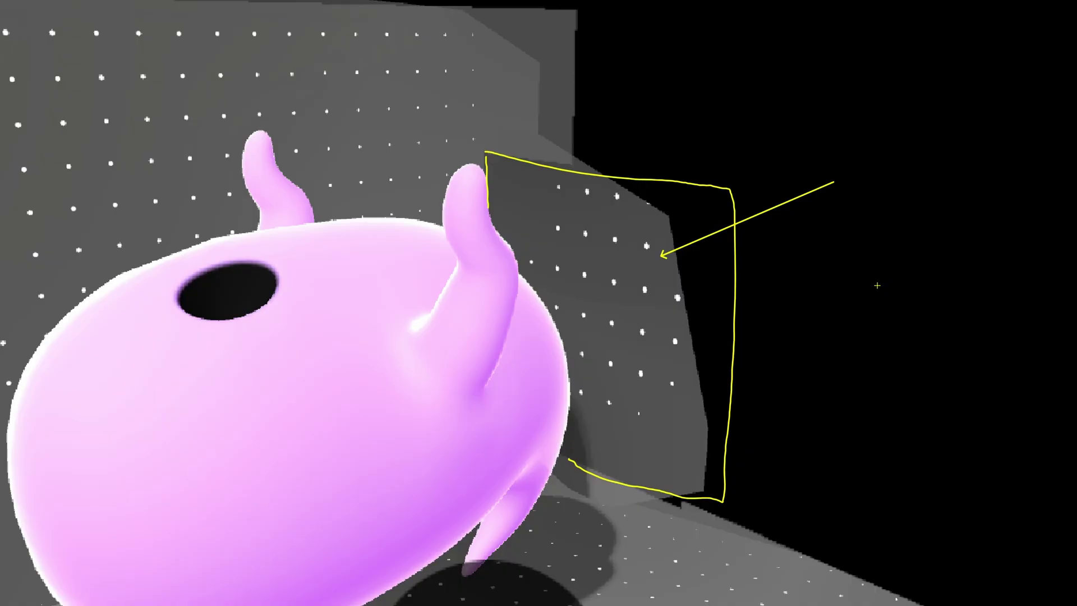
{"action": "left_click_drag", "start_coordinate": [589, 229], "coordinate": [632, 241]}
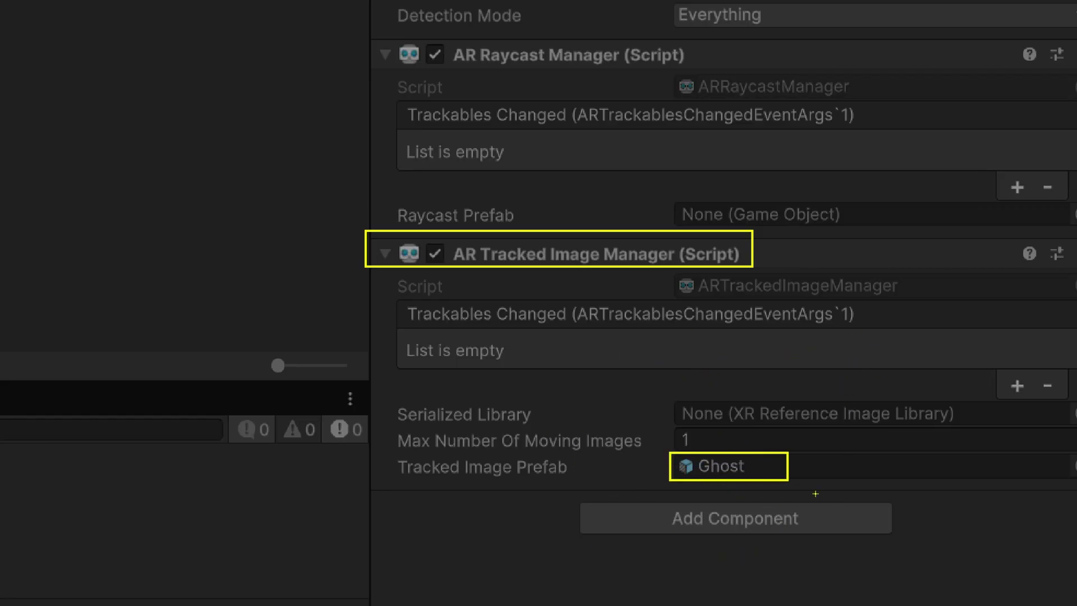
{"action": "left_click_drag", "start_coordinate": [724, 389], "coordinate": [794, 392]}
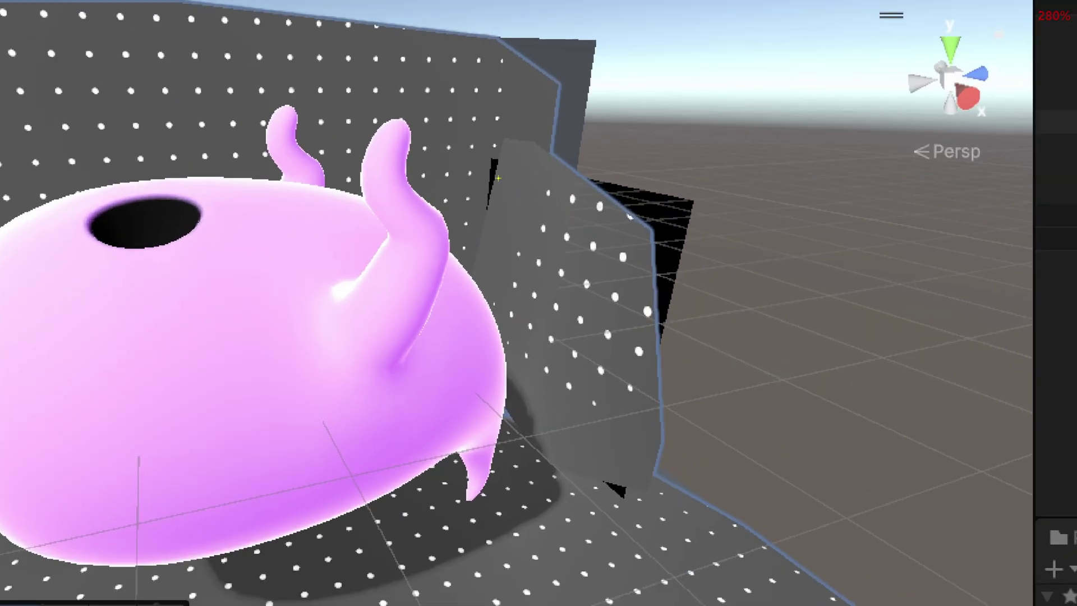
Step: Inspect the XRInteractionManager object in the Hierarchy
{"action": "left_click_drag", "start_coordinate": [501, 153], "coordinate": [507, 196]}
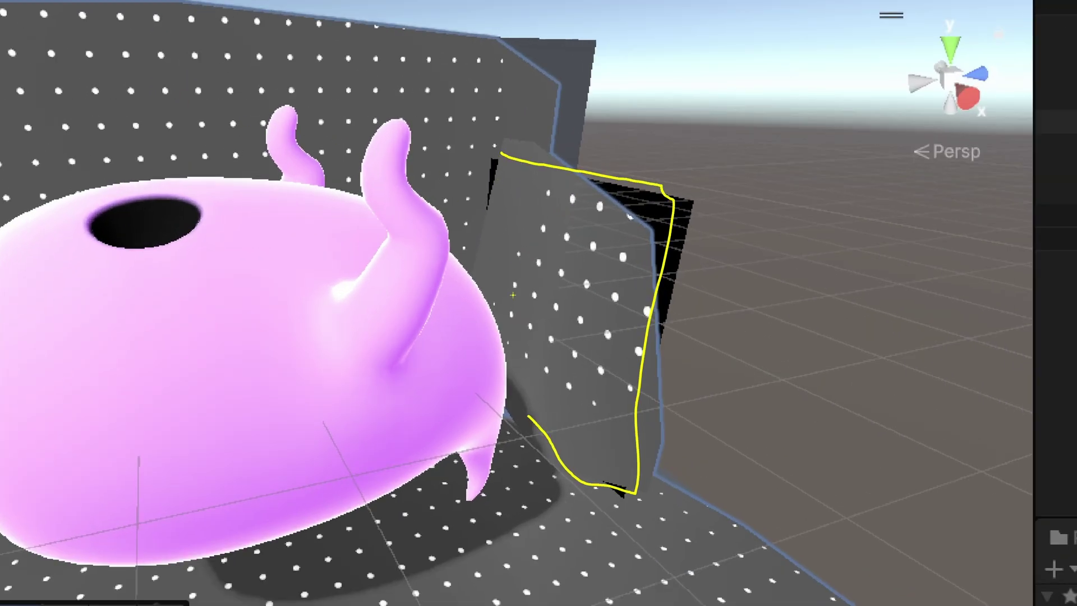
{"action": "left_click_drag", "start_coordinate": [529, 417], "coordinate": [554, 431]}
{"action": "left_click_drag", "start_coordinate": [544, 222], "coordinate": [592, 223]}
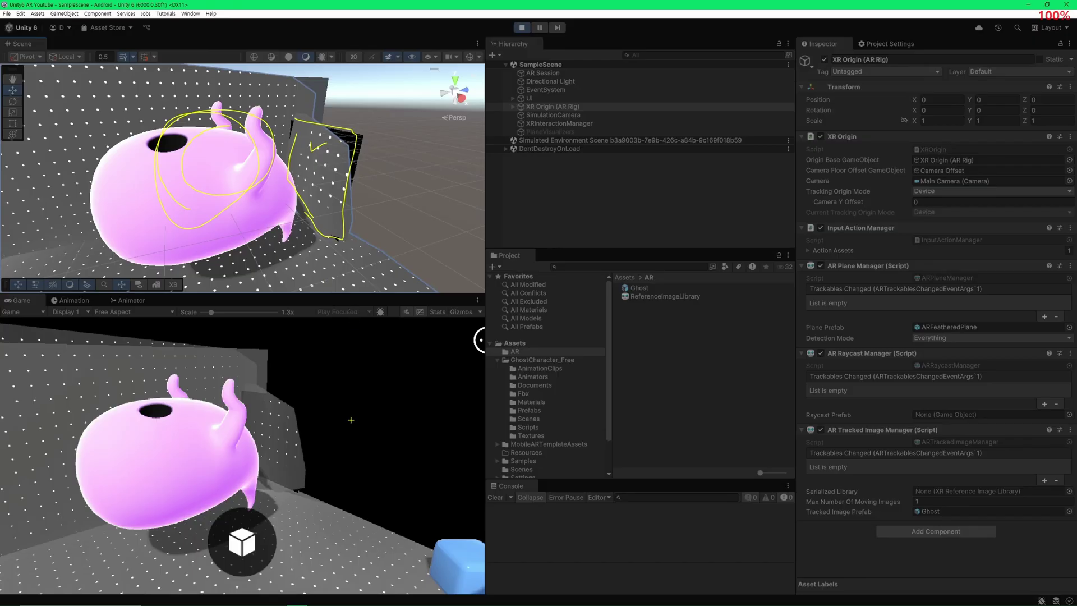
{"action": "key", "text": "Escape"}
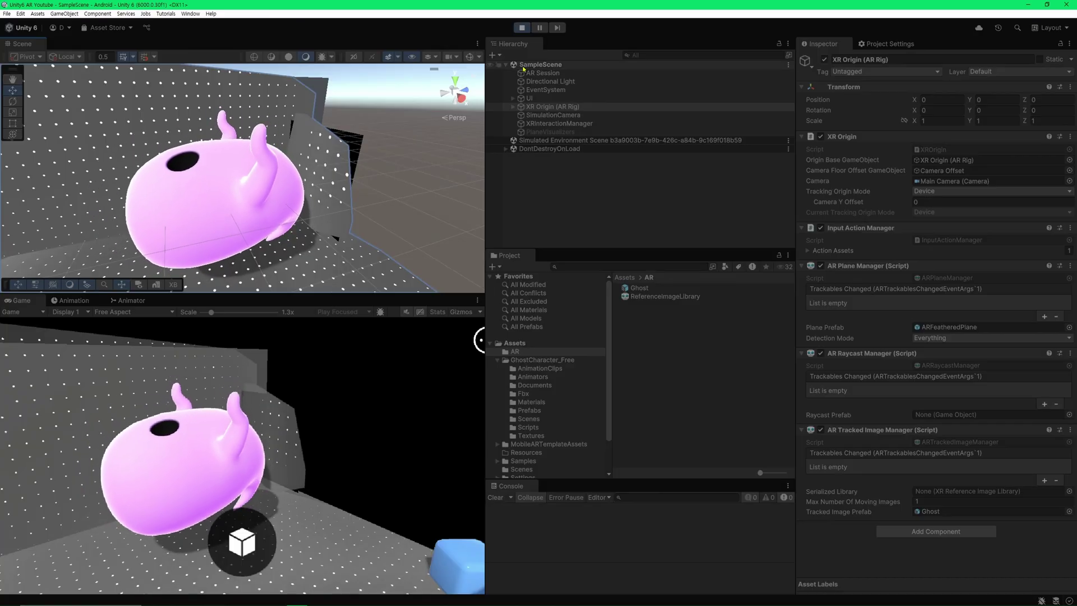
{"action": "left_click", "coordinate": [560, 124]}
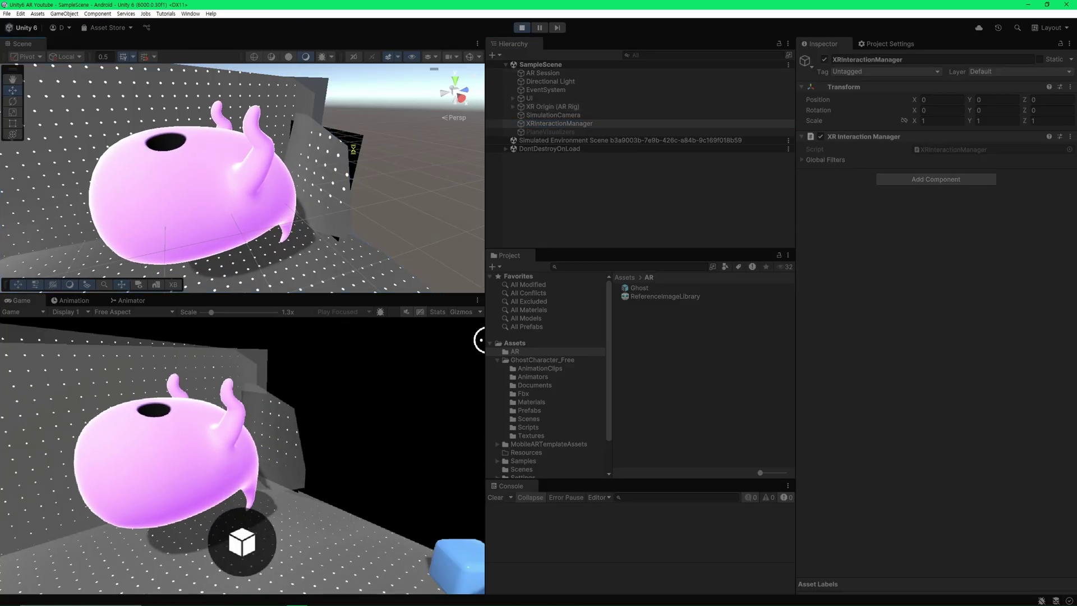
Step: Slide the Simulated Tracked Image along X and rotate it to 11.884, 102.486, -42.922
{"action": "left_click", "coordinate": [348, 182]}
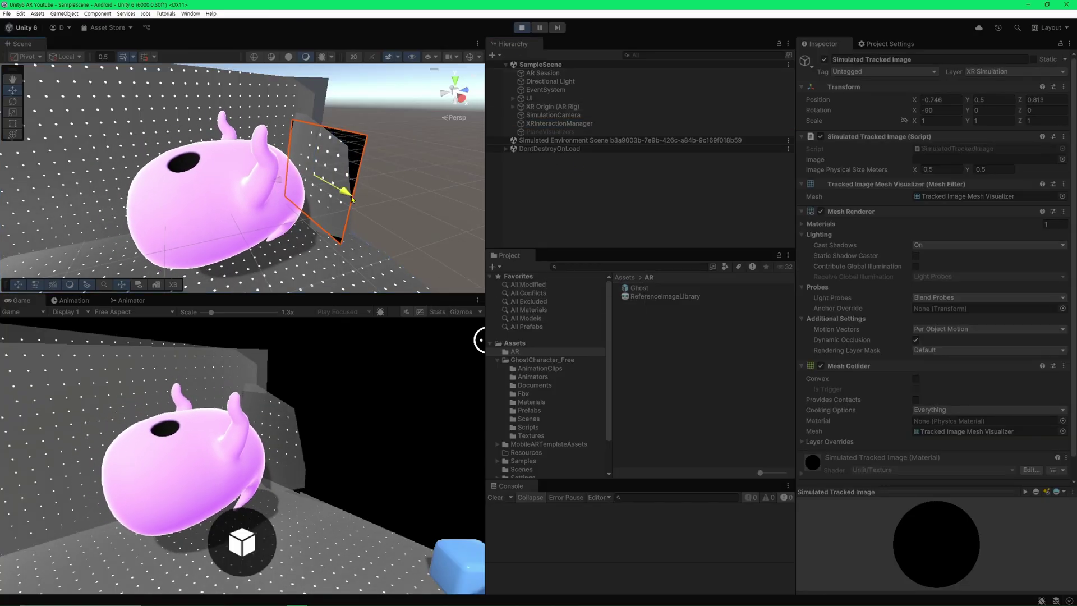
{"action": "mouse_move", "coordinate": [353, 195]}
{"action": "left_mouse_down"}
{"action": "mouse_move", "coordinate": [395, 212]}
{"action": "mouse_move", "coordinate": [349, 192]}
{"action": "left_mouse_up"}
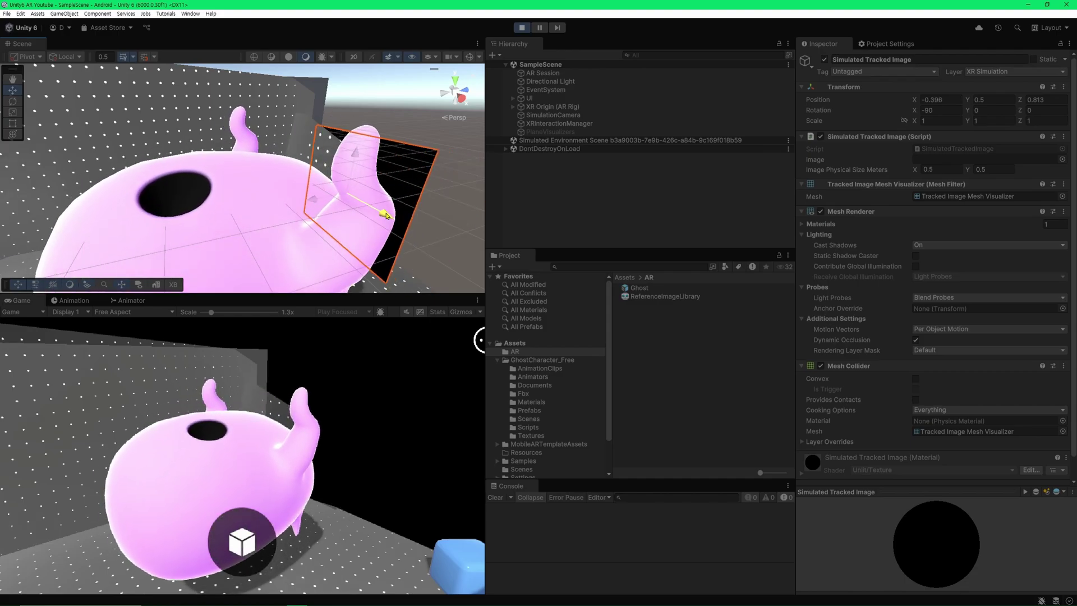
{"action": "key", "text": "e"}
{"action": "mouse_move", "coordinate": [306, 152]}
{"action": "left_mouse_down"}
{"action": "mouse_move", "coordinate": [299, 148]}
{"action": "mouse_move", "coordinate": [331, 133]}
{"action": "mouse_move", "coordinate": [333, 472]}
{"action": "left_mouse_up"}
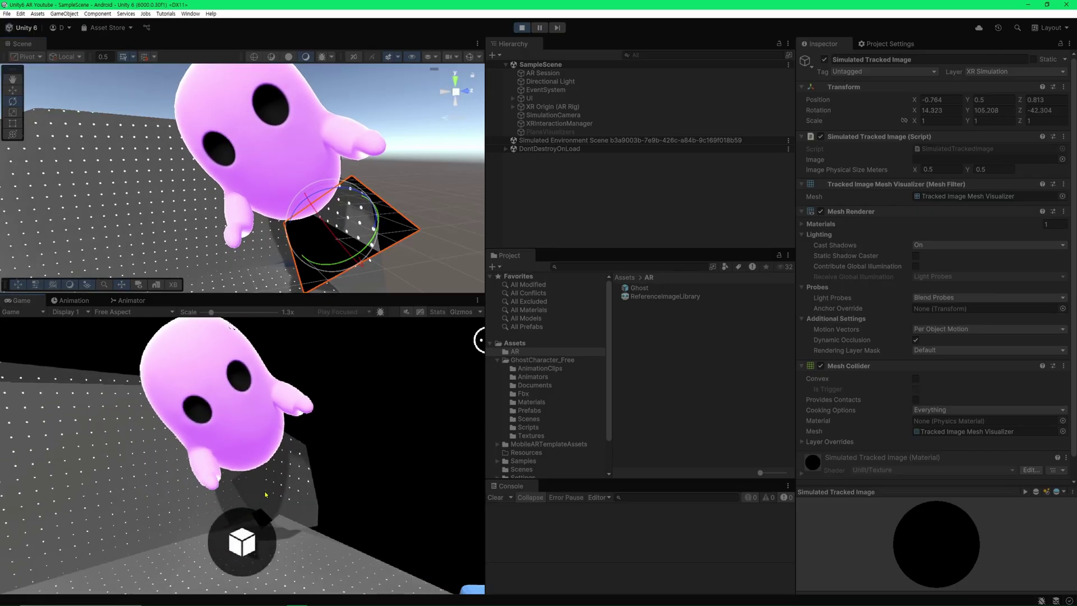
{"action": "left_click_drag", "start_coordinate": [345, 263], "coordinate": [348, 278]}
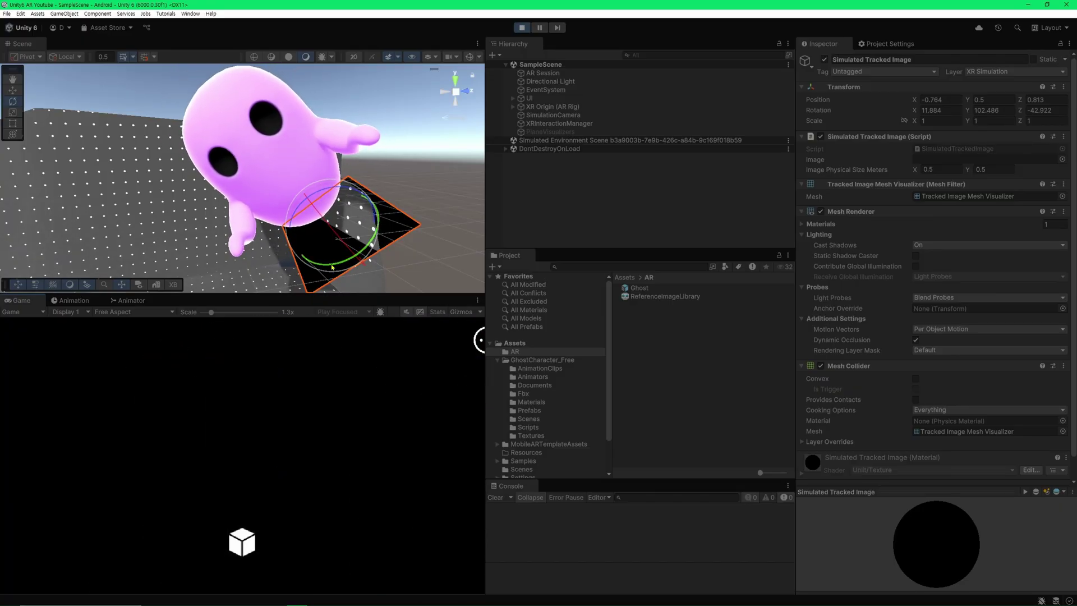
Step: Turn the tracked image to face another way and orbit the view to check the ghost
{"action": "mouse_move", "coordinate": [353, 258]}
{"action": "left_mouse_down"}
{"action": "mouse_move", "coordinate": [270, 214]}
{"action": "mouse_move", "coordinate": [264, 242]}
{"action": "left_mouse_up"}
{"action": "key", "text": "w"}
{"action": "key", "text": "e"}
{"action": "key", "text": "w"}
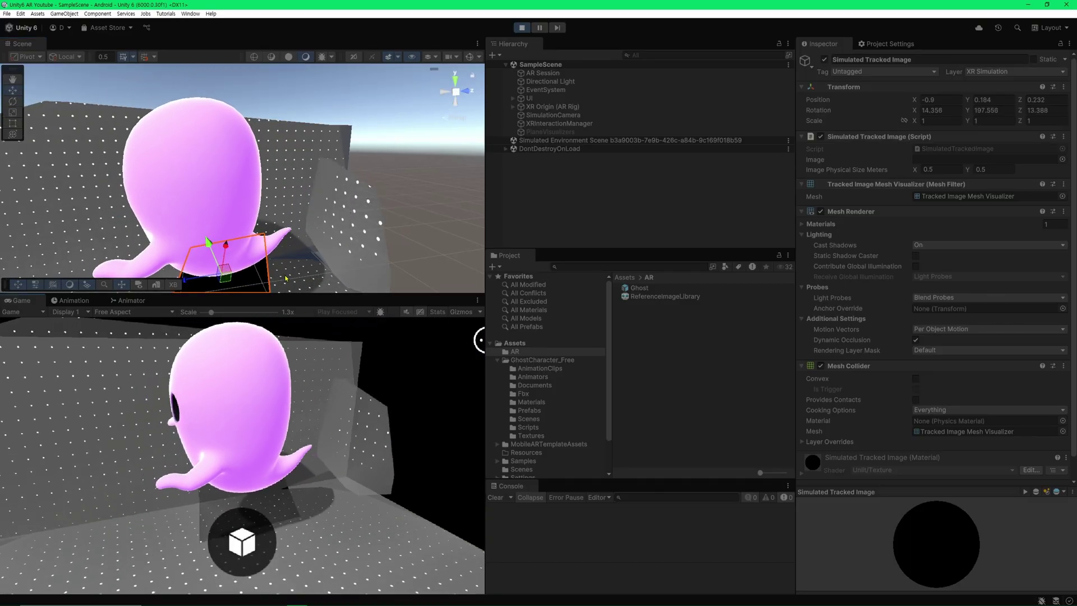
{"action": "left_click_drag", "start_coordinate": [252, 224], "coordinate": [262, 312], "text": "alt"}
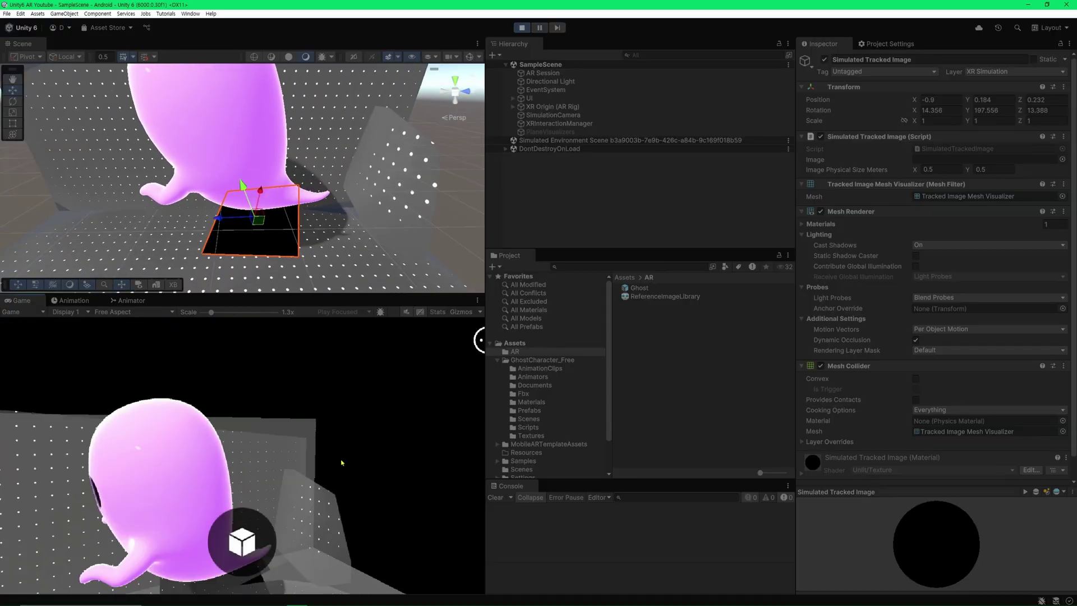
{"action": "mouse_move", "coordinate": [255, 263]}
{"action": "left_mouse_down", "text": "alt"}
{"action": "mouse_move", "coordinate": [410, 220]}
{"action": "mouse_move", "coordinate": [357, 213]}
{"action": "left_mouse_up", "text": "alt"}
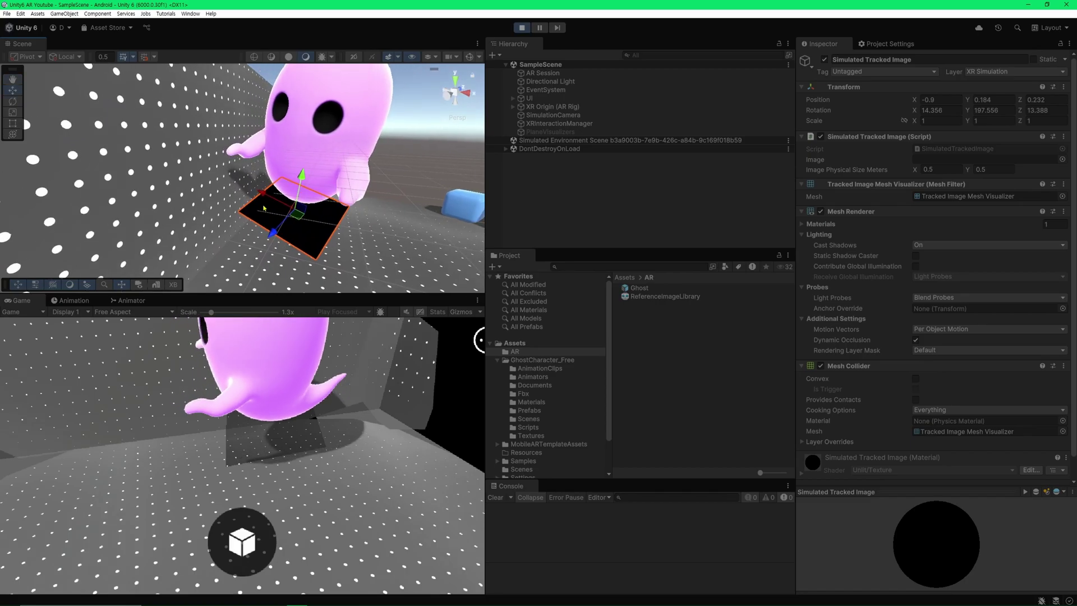
Step: Slide the tracked image along its X axis, then stop the simulation
{"action": "left_click_drag", "start_coordinate": [262, 192], "coordinate": [122, 137]}
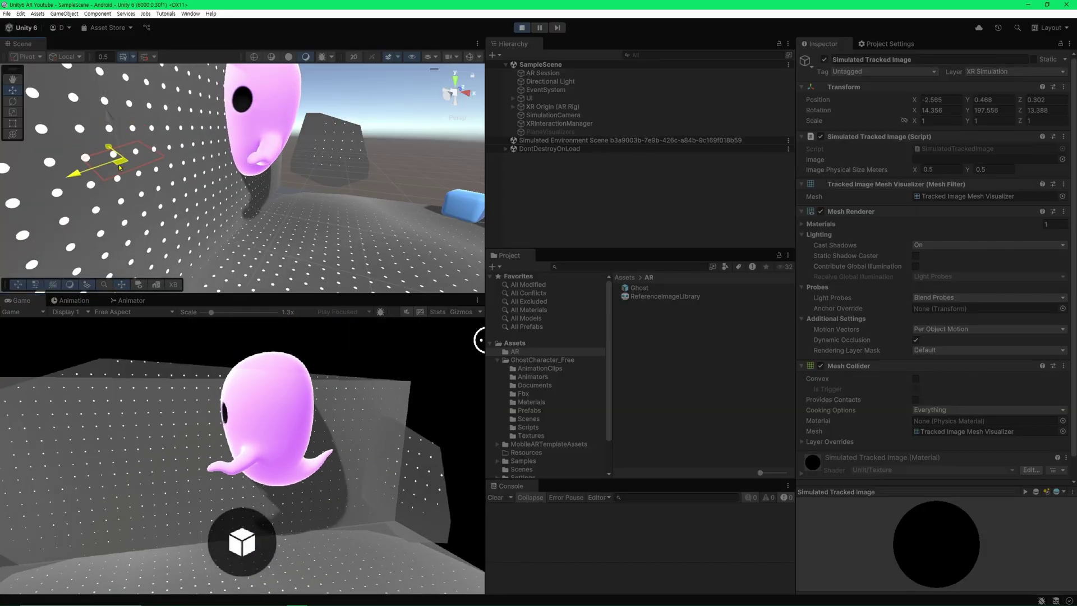
{"action": "mouse_move", "coordinate": [119, 139]}
{"action": "left_mouse_down", "text": "alt"}
{"action": "mouse_move", "coordinate": [221, 233]}
{"action": "mouse_move", "coordinate": [217, 193]}
{"action": "mouse_move", "coordinate": [234, 221]}
{"action": "mouse_move", "coordinate": [275, 226]}
{"action": "mouse_move", "coordinate": [348, 204]}
{"action": "mouse_move", "coordinate": [324, 222]}
{"action": "left_mouse_up", "text": "alt"}
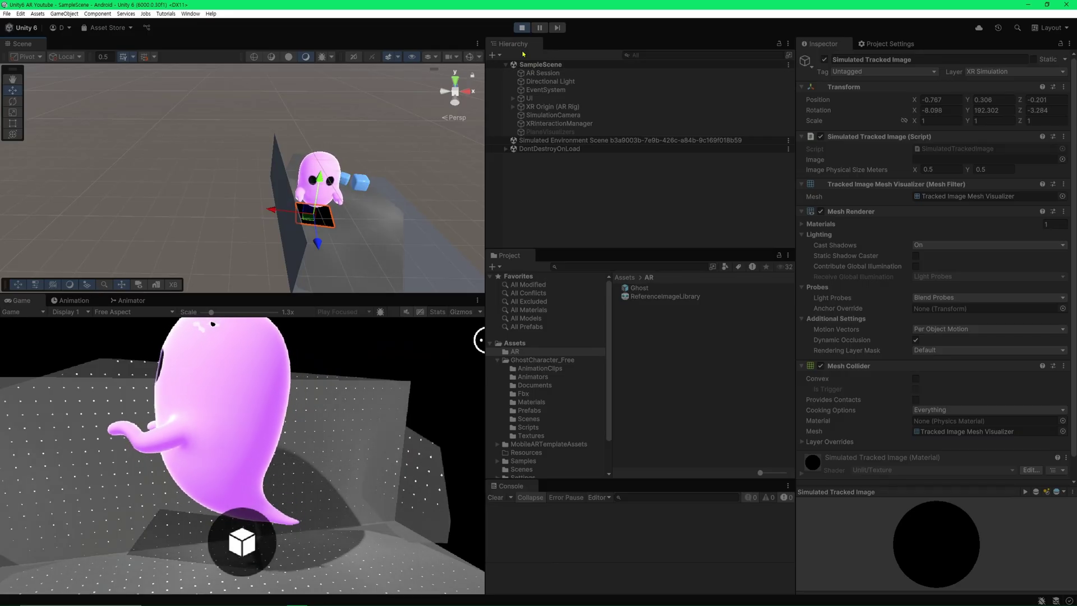
{"action": "key", "text": "ctrl+p"}
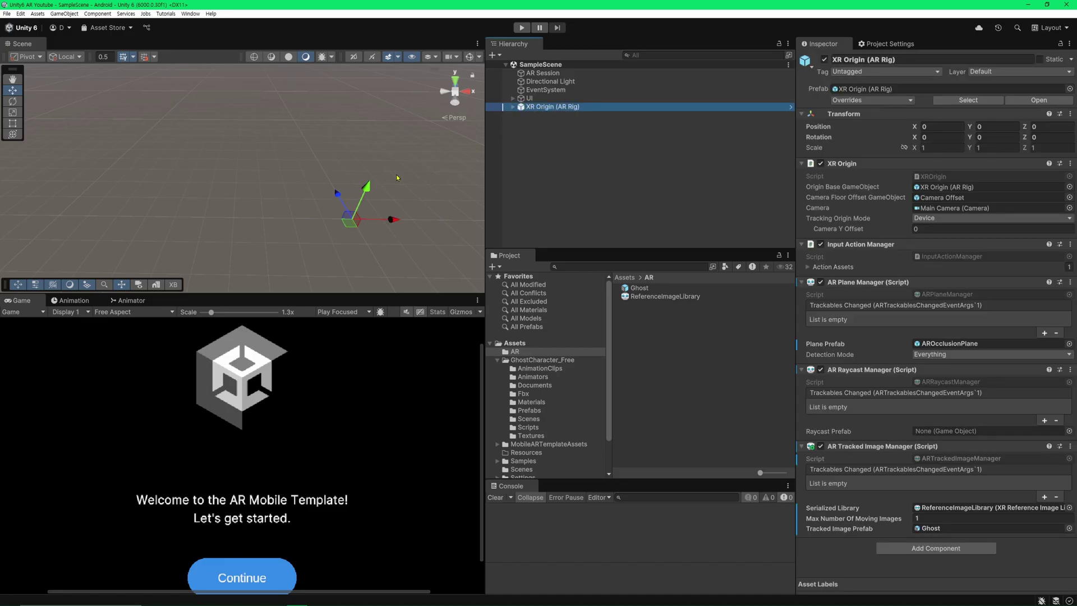
Step: Clear the Serialized Library reference and check the ReferenceImageLibrary marker's physical size
{"action": "left_click", "coordinate": [928, 508]}
{"action": "key", "text": "Delete"}
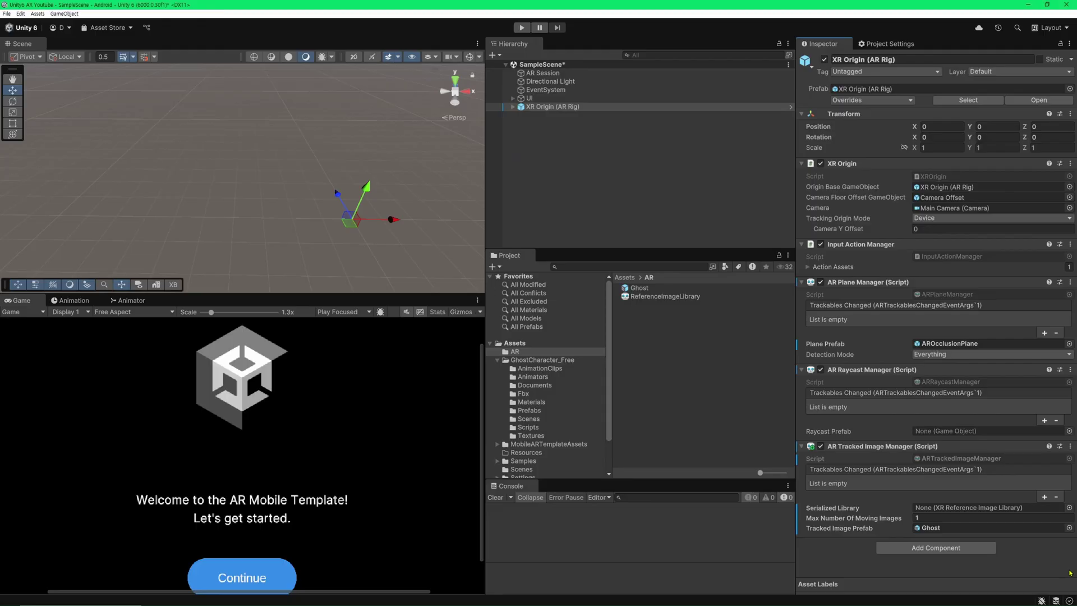
{"action": "double_click", "coordinate": [954, 508]}
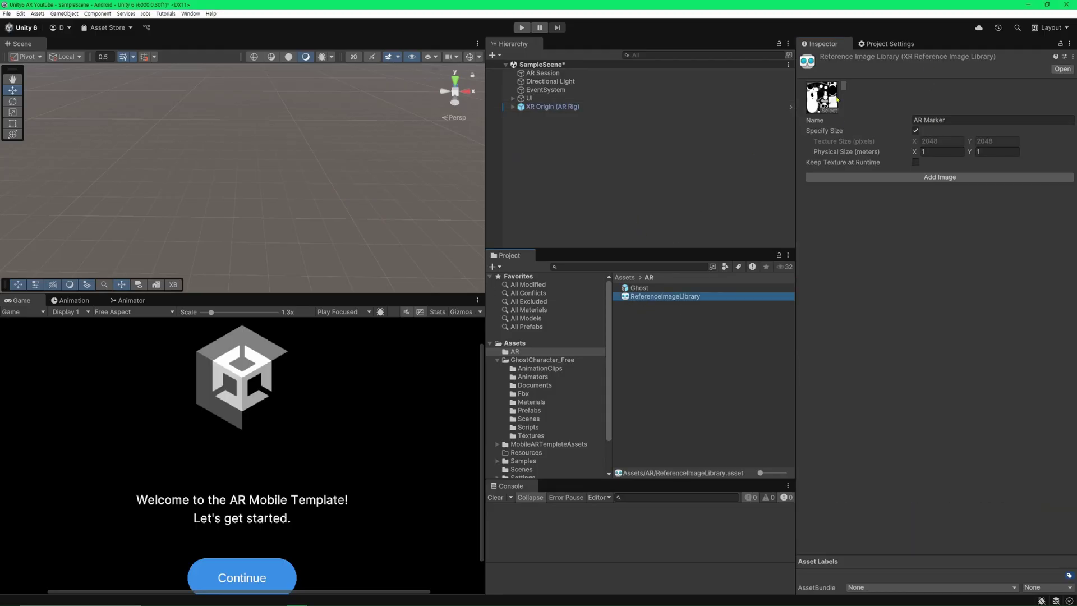
{"action": "left_click", "coordinate": [997, 152]}
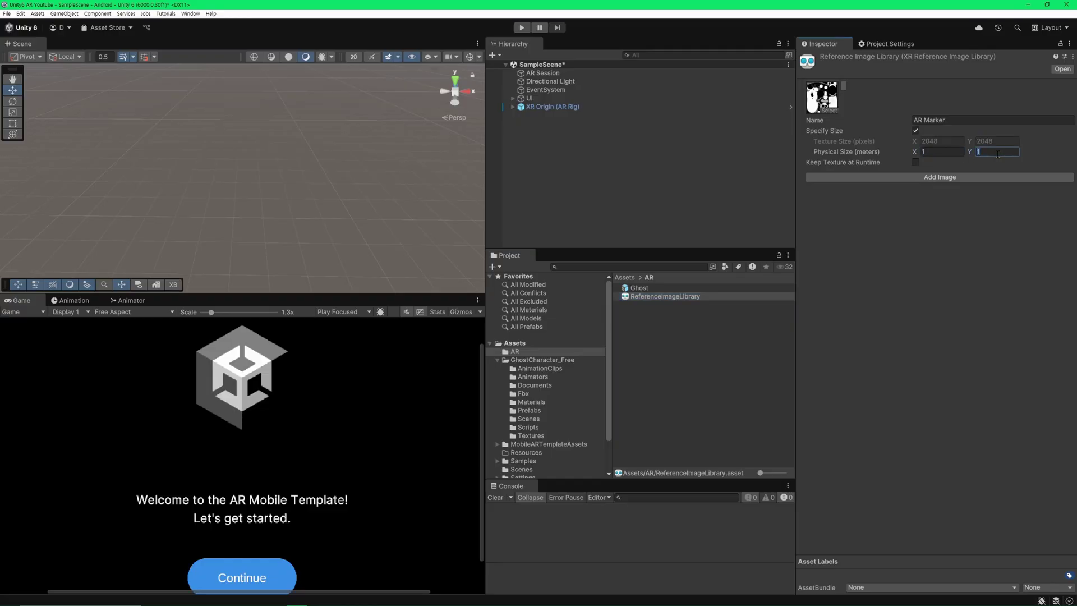
Step: Assign ReferenceImageLibrary to XR Origin (AR Rig)'s Serialized Library and save SampleScene
{"action": "left_click", "coordinate": [552, 107]}
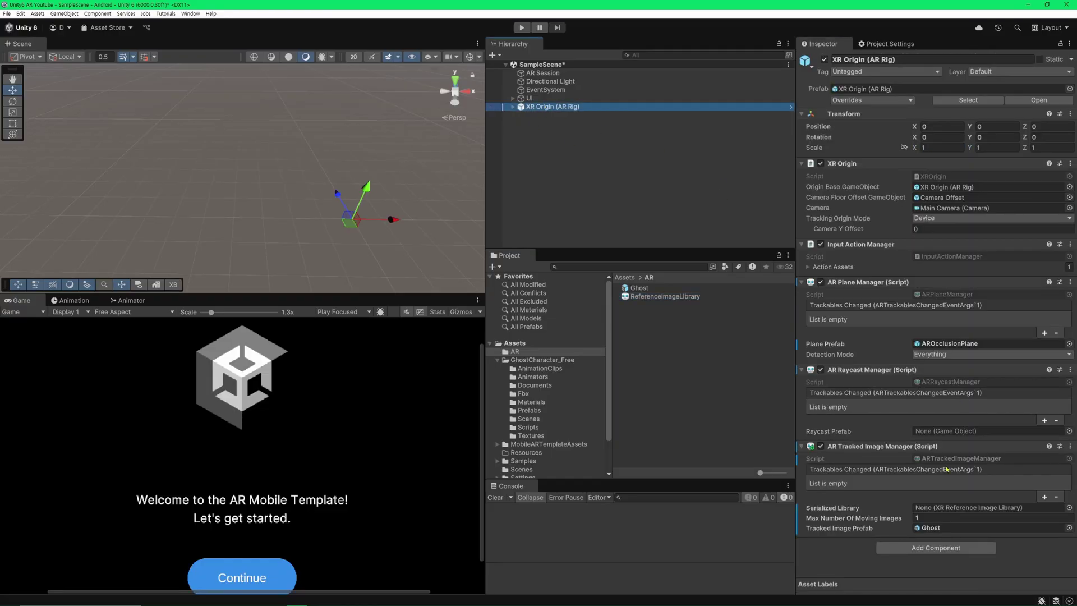
{"action": "left_click_drag", "start_coordinate": [669, 295], "coordinate": [987, 509]}
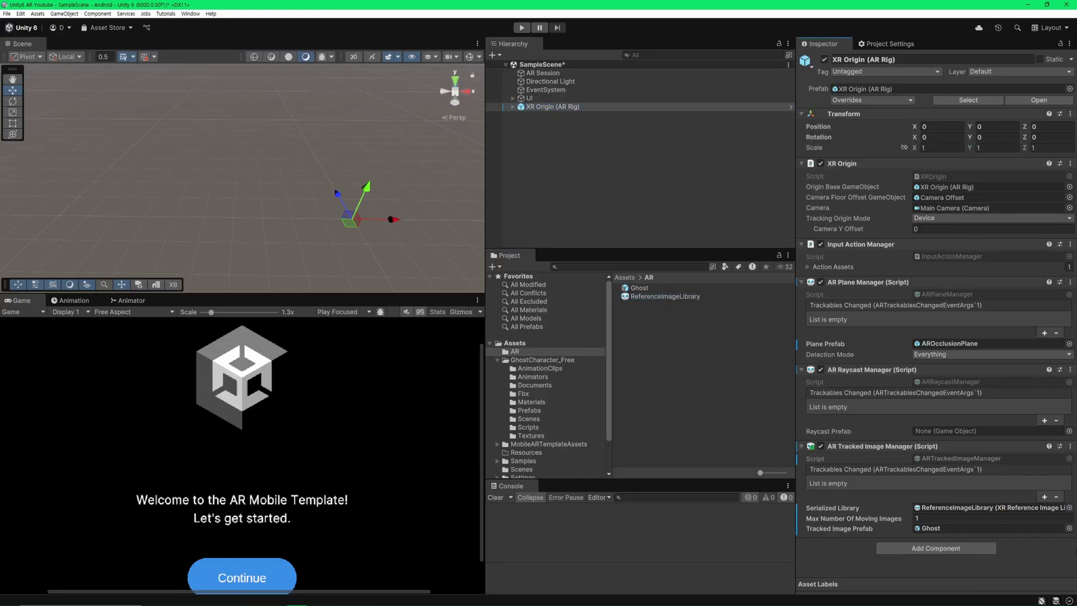
{"action": "key", "text": "ctrl+s"}
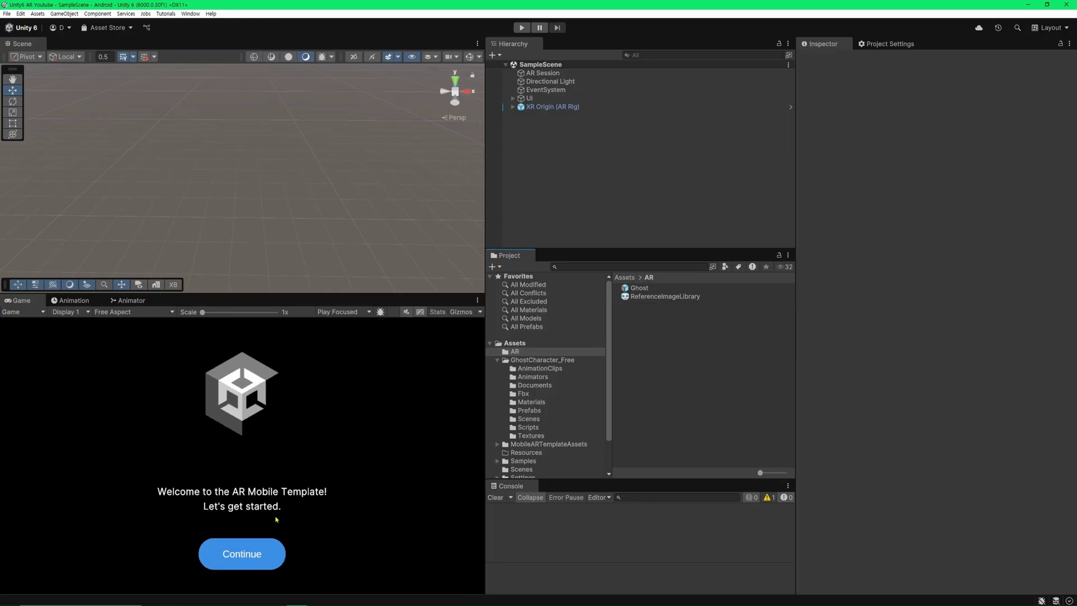
Step: Deactivate the UI object in the Hierarchy
{"action": "left_click", "coordinate": [628, 107]}
{"action": "left_click", "coordinate": [584, 99]}
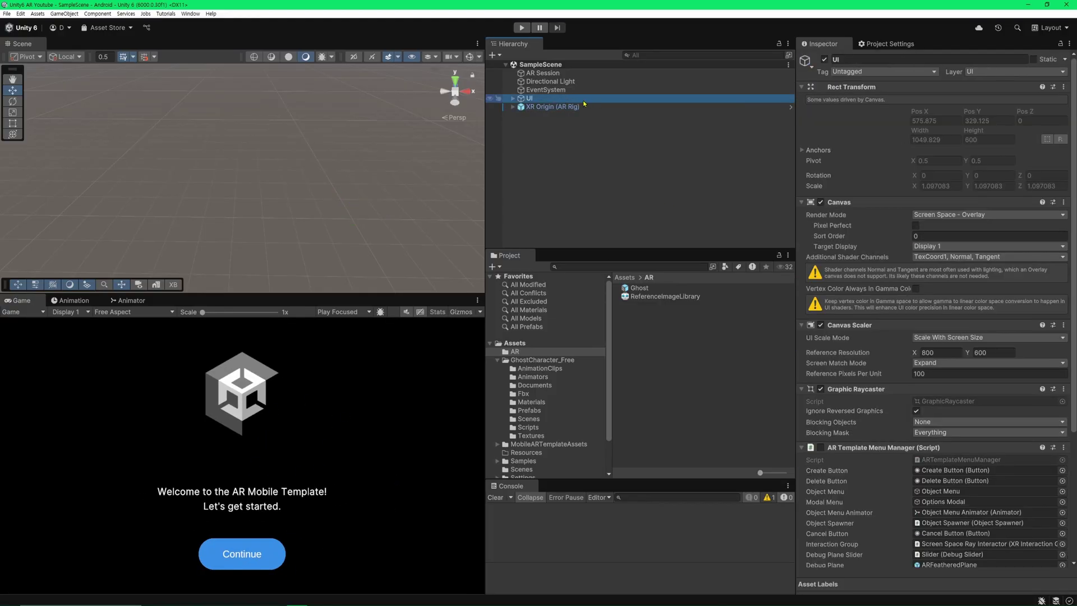
{"action": "left_click", "coordinate": [825, 59]}
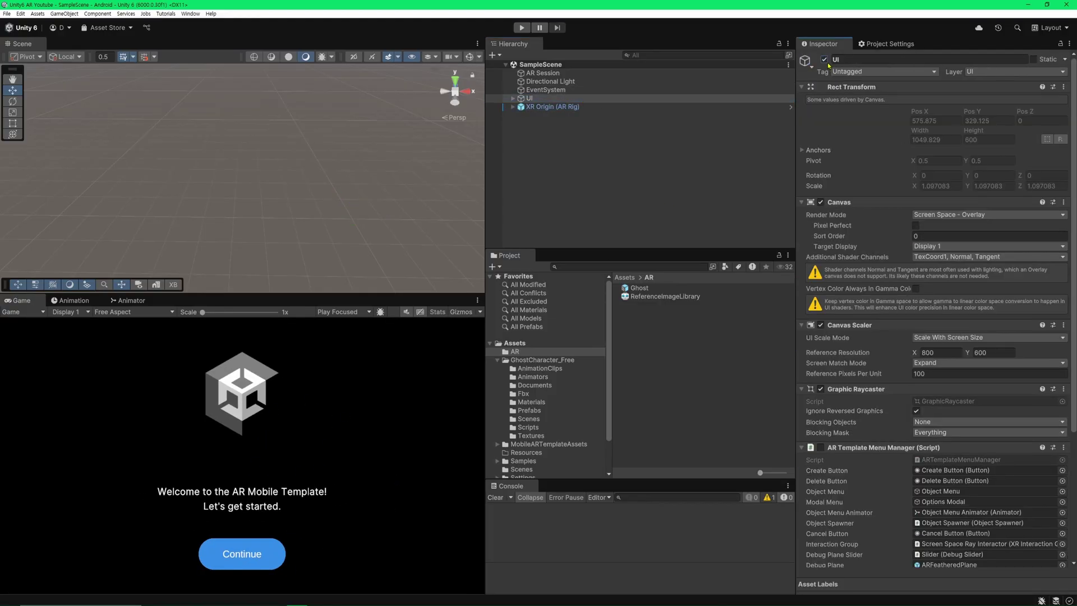
{"action": "left_click", "coordinate": [670, 144]}
Step: Disable AR Plane Manager and AR Raycast Manager on XR Origin (AR Rig)
{"action": "left_click", "coordinate": [584, 108]}
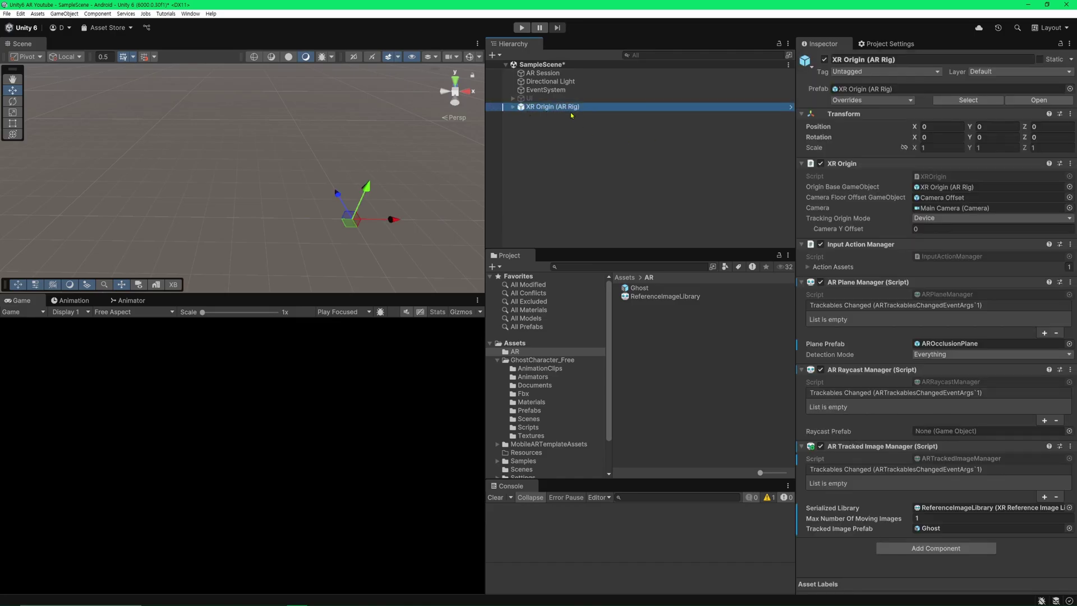
{"action": "left_click", "coordinate": [821, 282]}
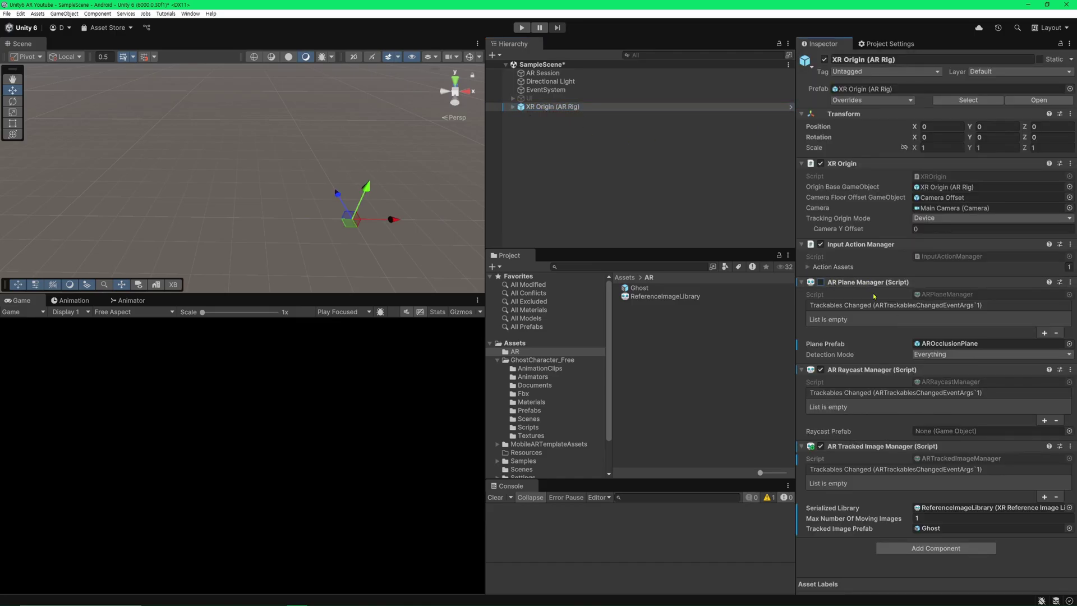
{"action": "left_click", "coordinate": [821, 369]}
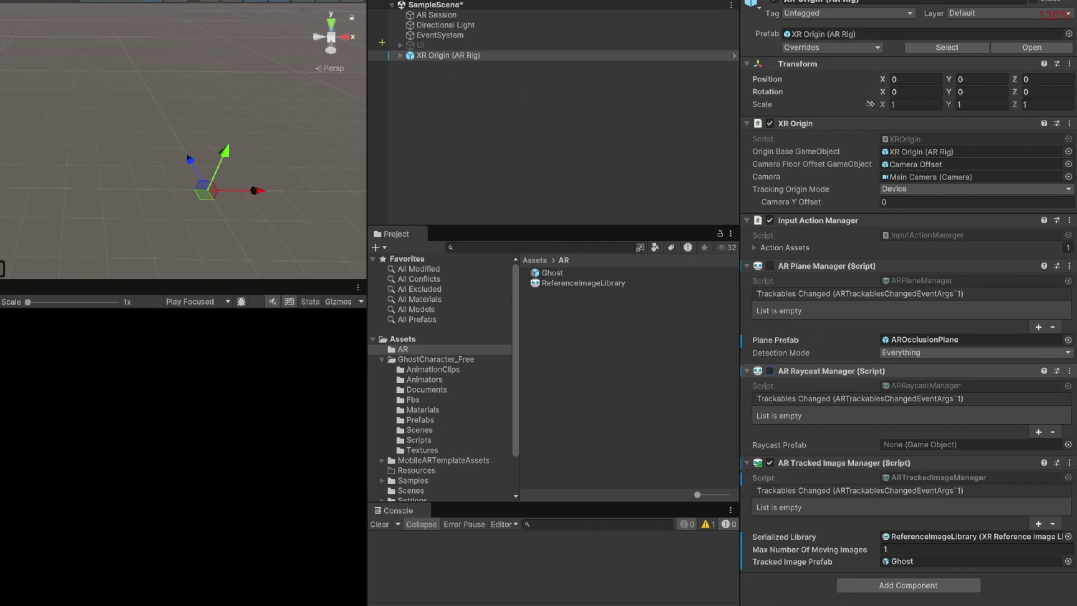
Step: Highlight the deactivated UI object and both disabled managers with on-screen annotations
{"action": "left_click_drag", "start_coordinate": [381, 40], "coordinate": [434, 50]}
{"action": "left_click_drag", "start_coordinate": [735, 257], "coordinate": [885, 271]}
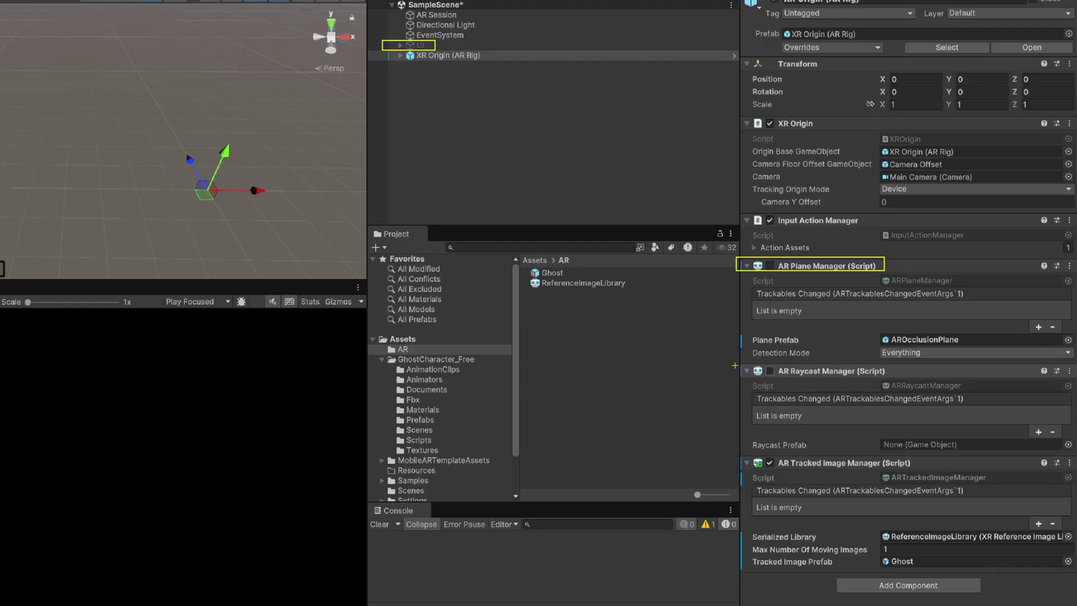
{"action": "left_click_drag", "start_coordinate": [724, 360], "coordinate": [892, 380]}
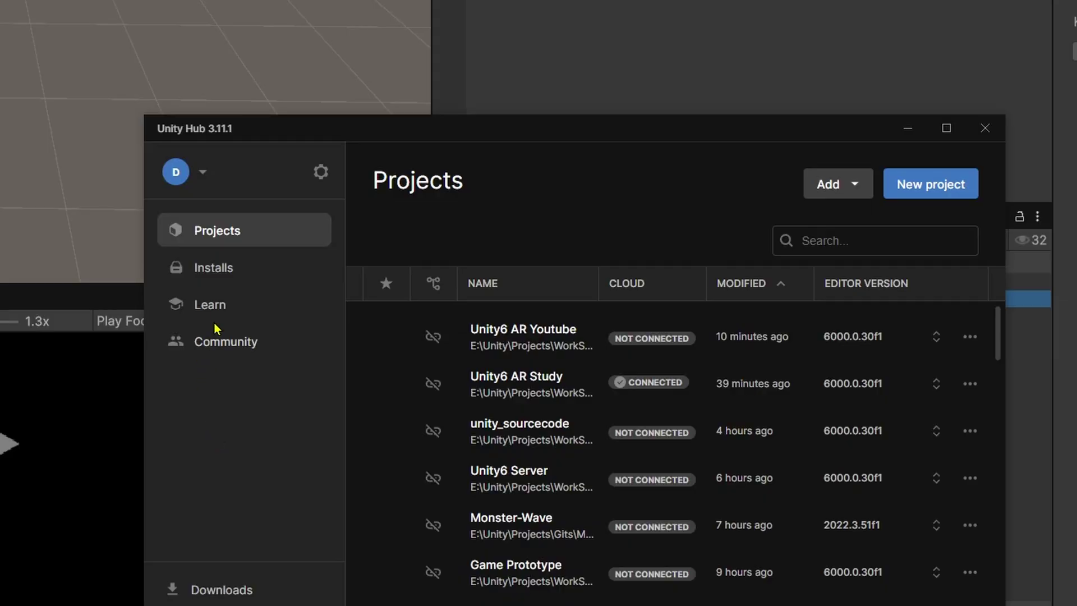
{"action": "left_click", "coordinate": [210, 305]}
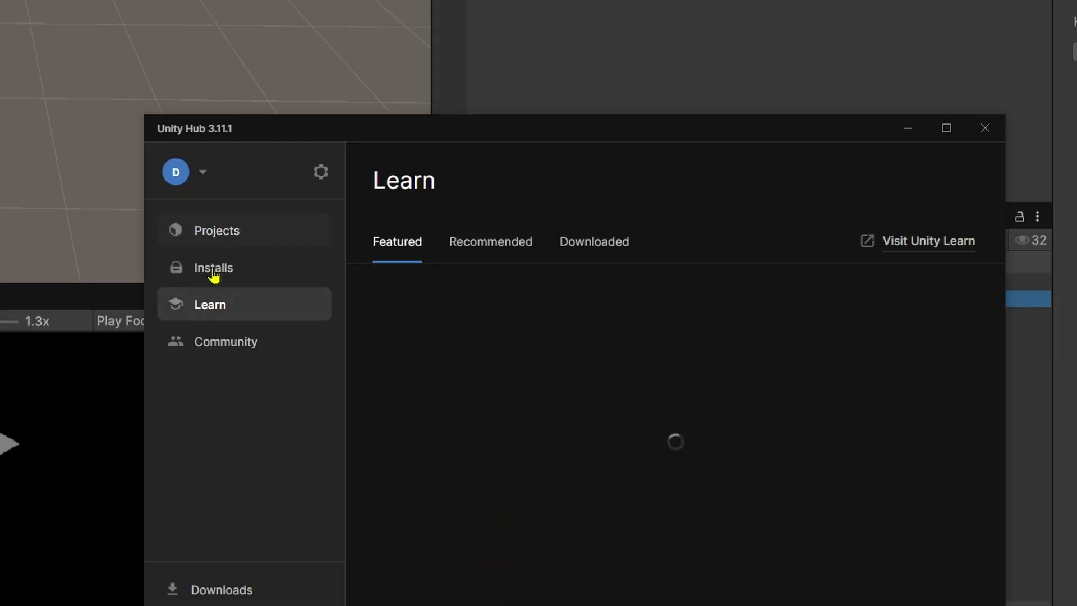
{"action": "left_click", "coordinate": [213, 270]}
{"action": "left_click", "coordinate": [953, 336]}
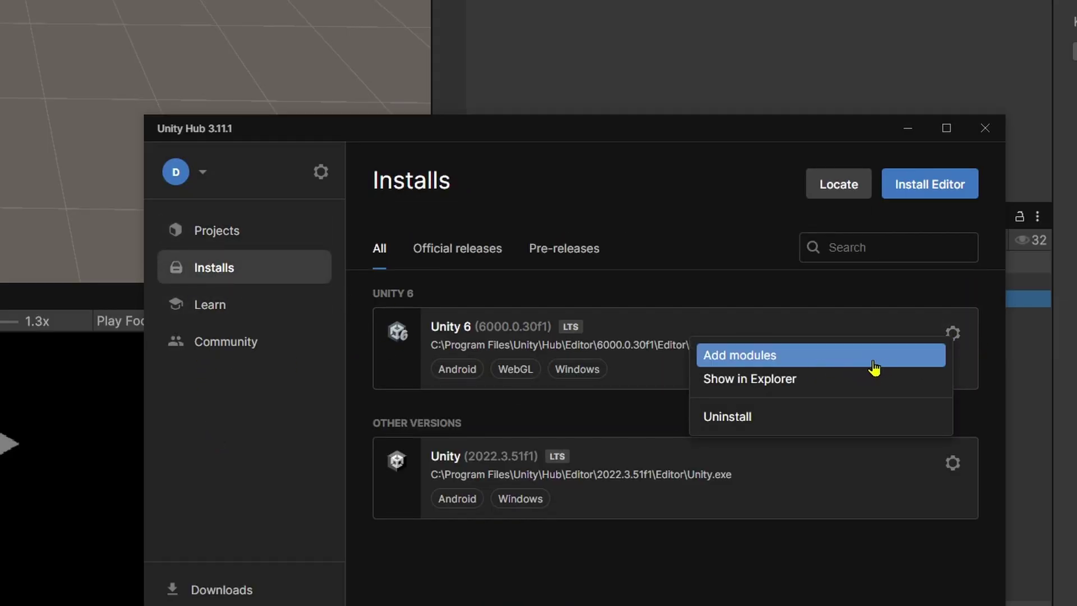
{"action": "left_click", "coordinate": [874, 369]}
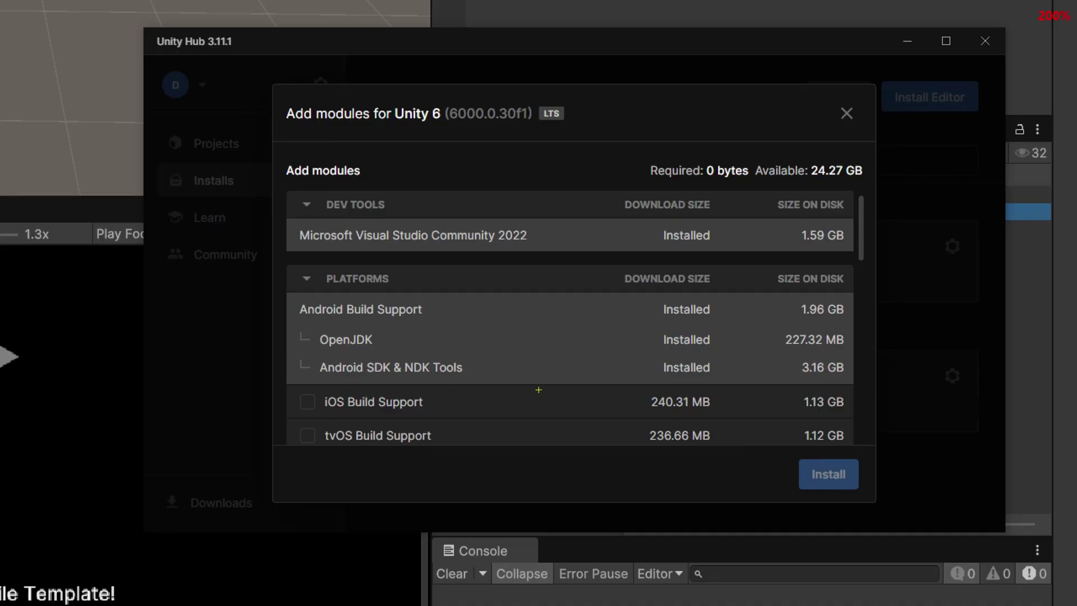
{"action": "left_click_drag", "start_coordinate": [272, 294], "coordinate": [487, 379]}
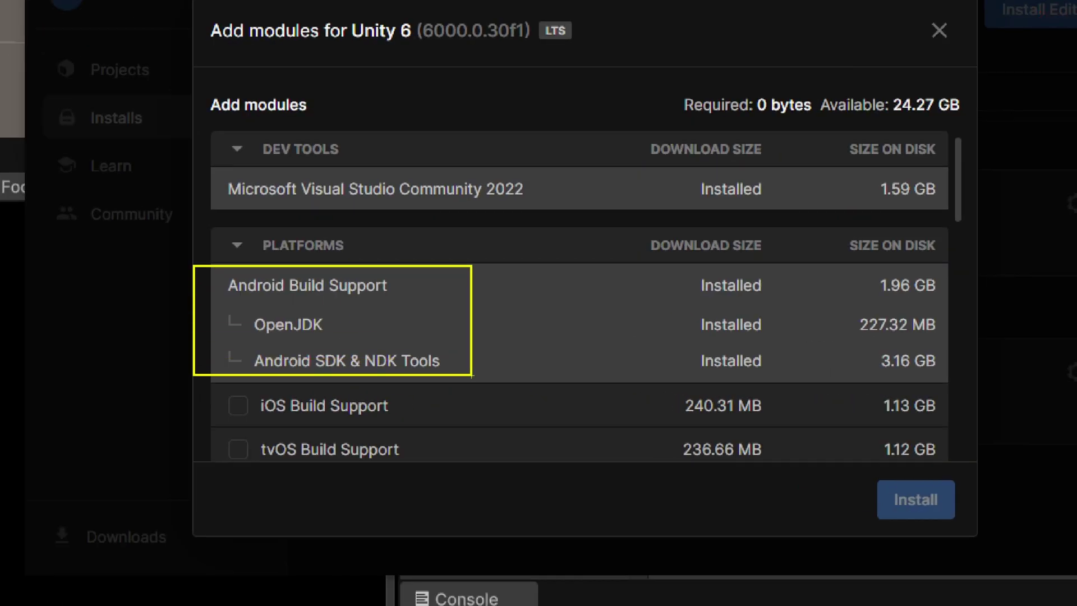
{"action": "left_click_drag", "start_coordinate": [225, 277], "coordinate": [263, 352]}
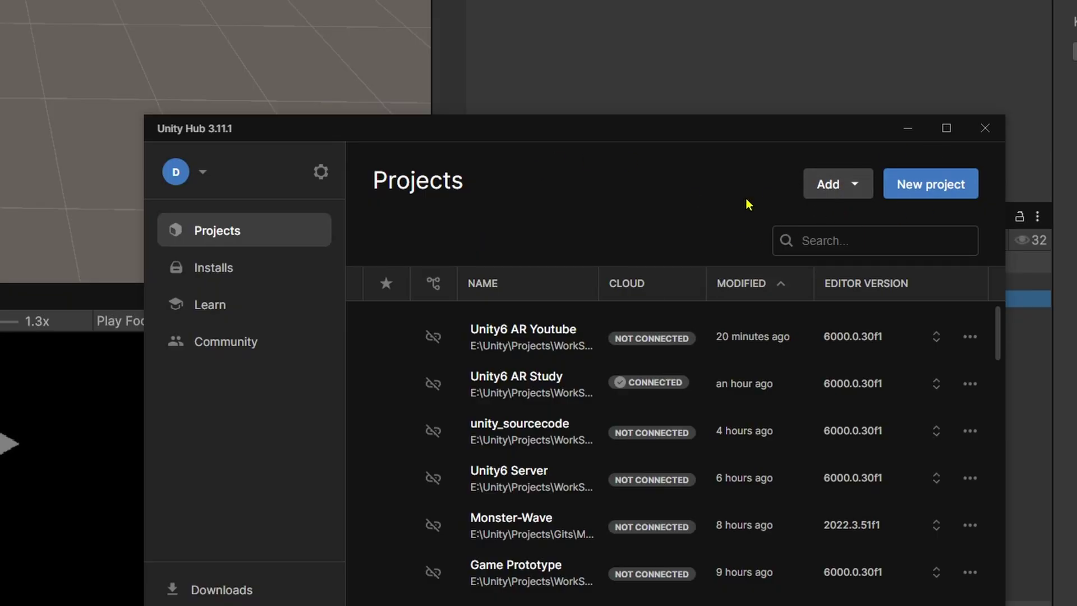
{"action": "mouse_move", "coordinate": [433, 284]}
{"action": "left_click", "coordinate": [261, 269]}
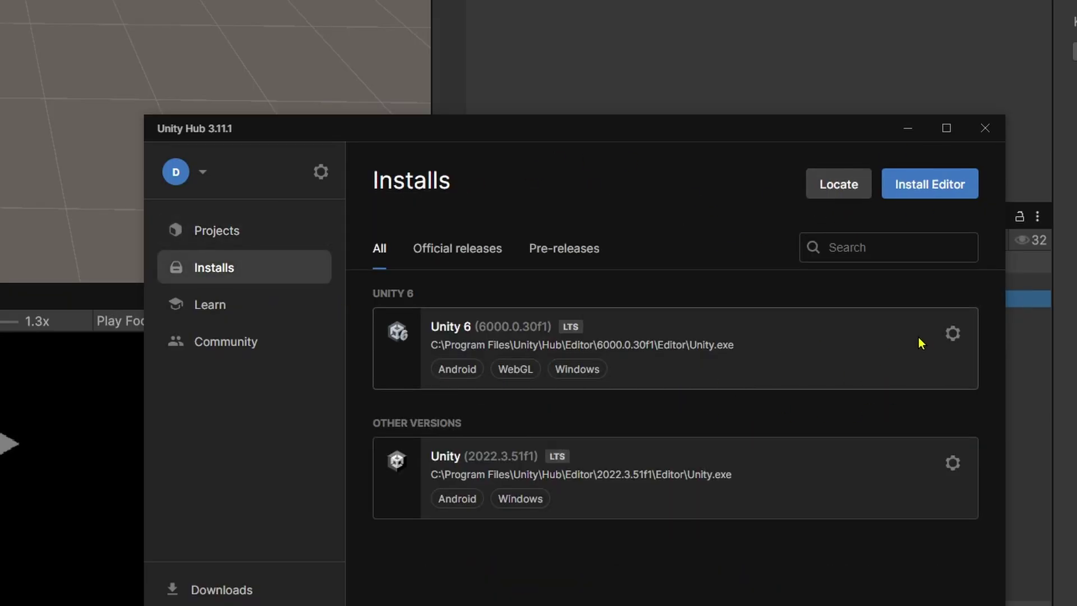
{"action": "left_click", "coordinate": [953, 333]}
{"action": "left_click", "coordinate": [891, 358]}
{"action": "scroll", "coordinate": [510, 440], "scroll_direction": "down", "scroll_amount": 2}
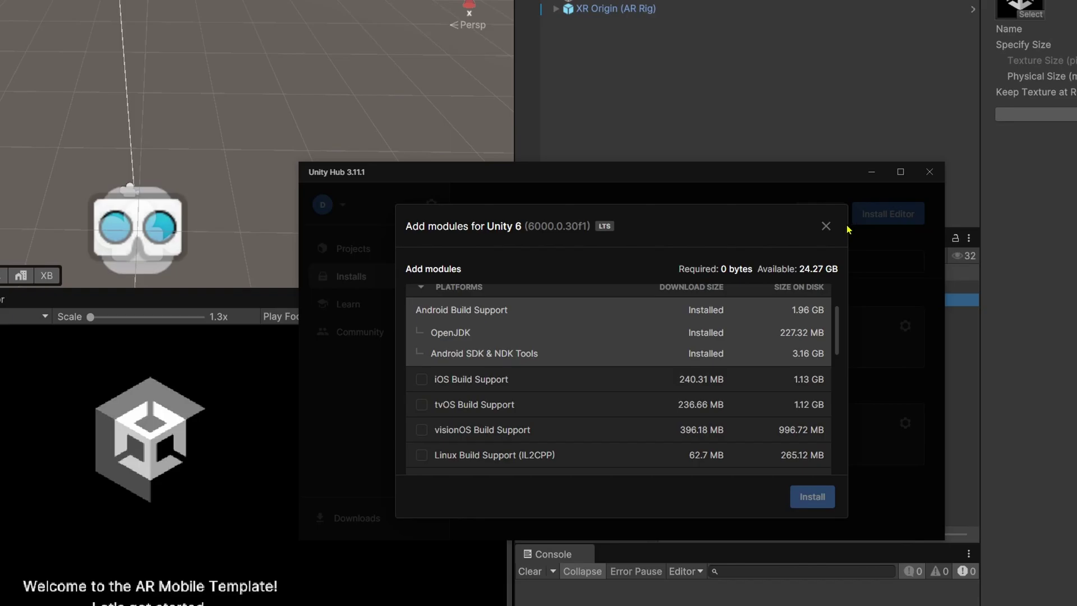
{"action": "left_click", "coordinate": [895, 291]}
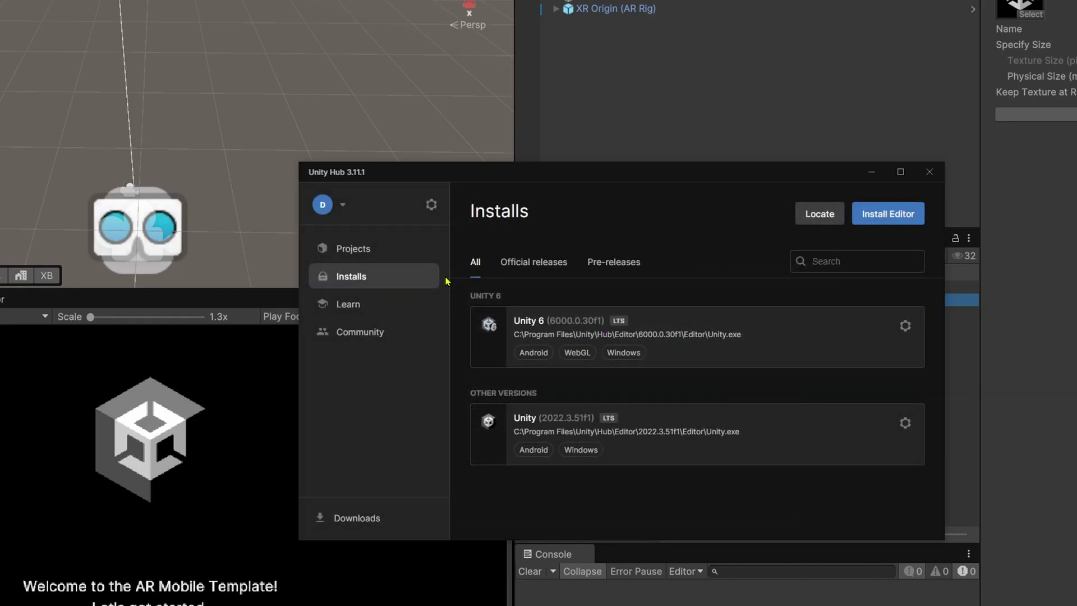
{"action": "left_click", "coordinate": [353, 248]}
{"action": "left_click", "coordinate": [872, 172]}
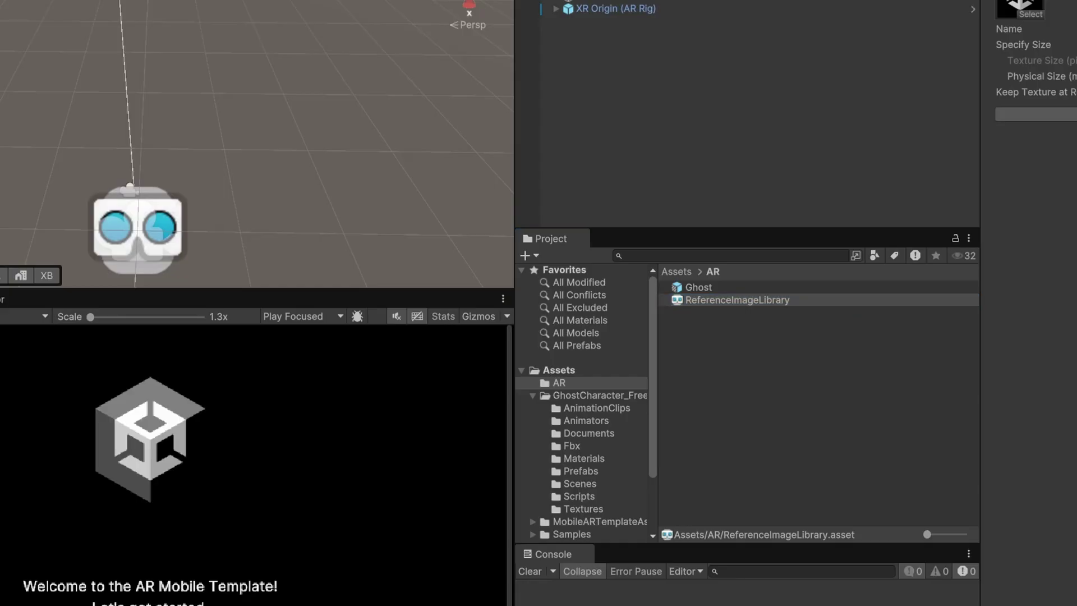
{"action": "left_click", "coordinate": [763, 98]}
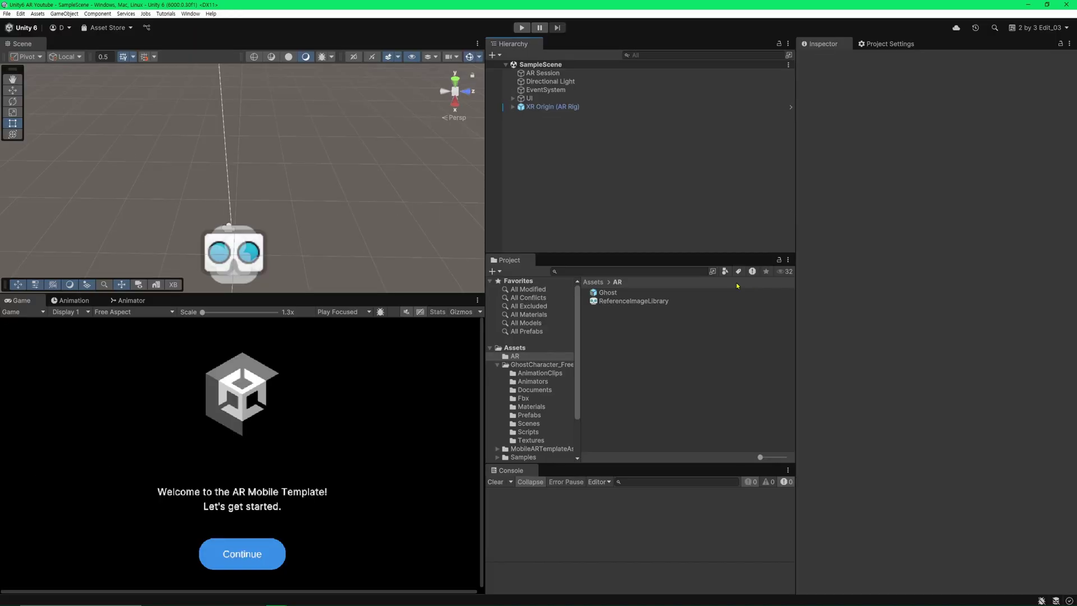
Step: Open Build Profiles and switch the active platform to Android
{"action": "key", "text": "ctrl+shift+b"}
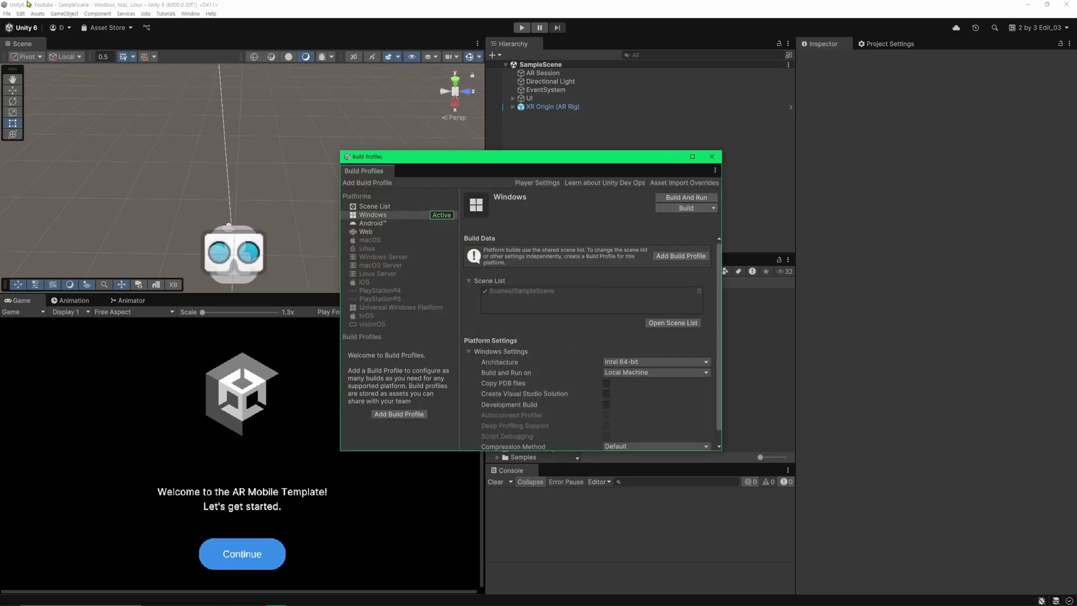
{"action": "left_click", "coordinate": [6, 13]}
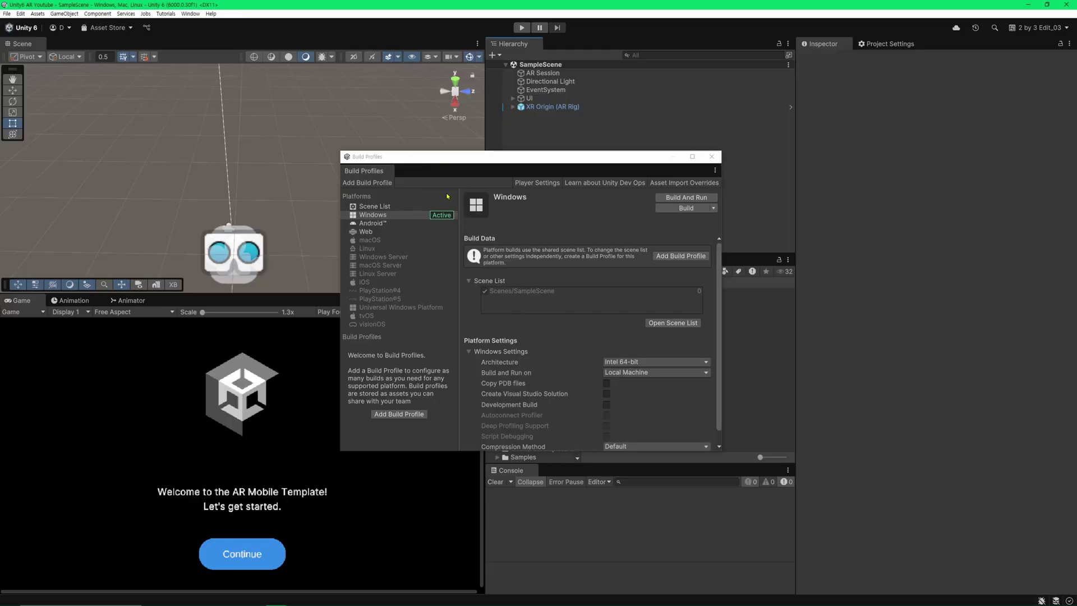
{"action": "left_click", "coordinate": [407, 218]}
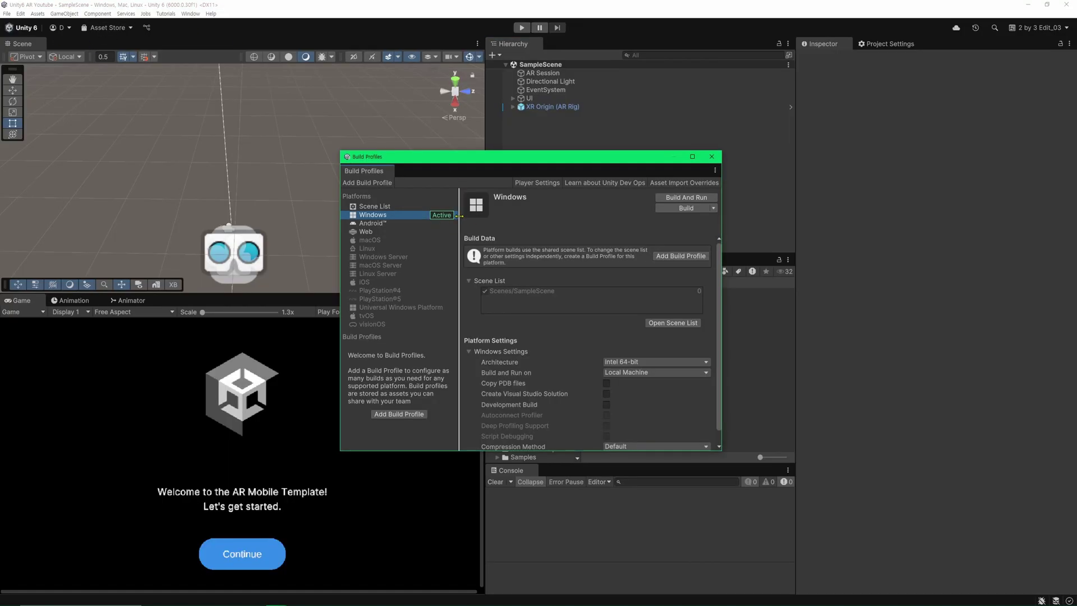
{"action": "left_click", "coordinate": [409, 224]}
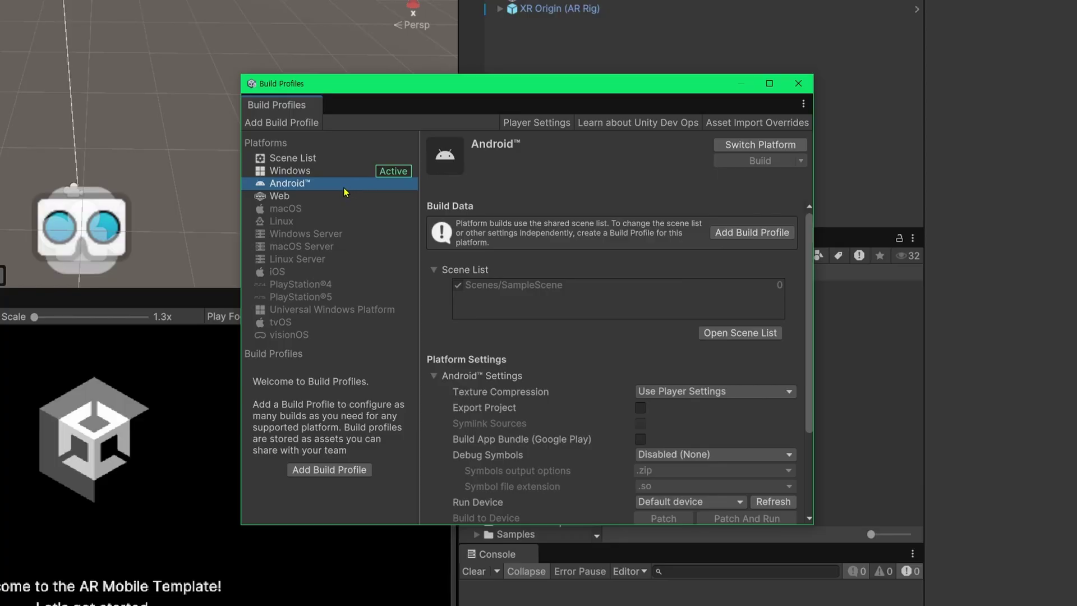
{"action": "left_click", "coordinate": [763, 149]}
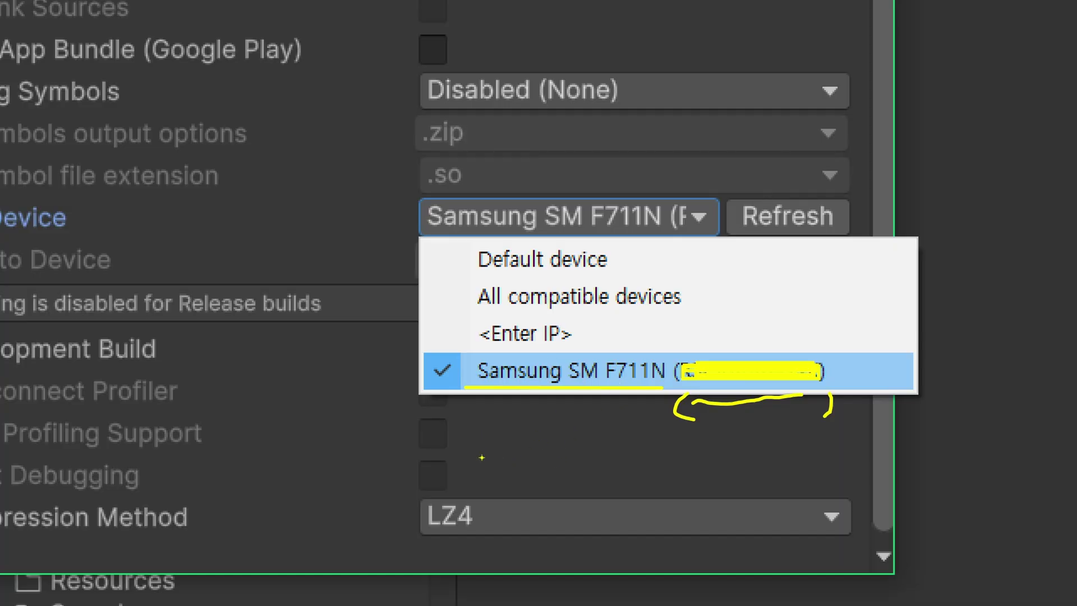
Step: Annotate the connected Samsung SM F711N phone's device ID as the run device
{"action": "mouse_move", "coordinate": [477, 459]}
{"action": "left_mouse_down"}
{"action": "mouse_move", "coordinate": [490, 432]}
{"action": "mouse_move", "coordinate": [502, 459]}
{"action": "left_mouse_up"}
{"action": "left_click_drag", "start_coordinate": [534, 436], "coordinate": [527, 458]}
{"action": "mouse_move", "coordinate": [550, 437]}
{"action": "left_mouse_down"}
{"action": "mouse_move", "coordinate": [549, 465]}
{"action": "mouse_move", "coordinate": [614, 452]}
{"action": "mouse_move", "coordinate": [607, 463]}
{"action": "left_mouse_up"}
{"action": "left_click_drag", "start_coordinate": [463, 473], "coordinate": [641, 465]}
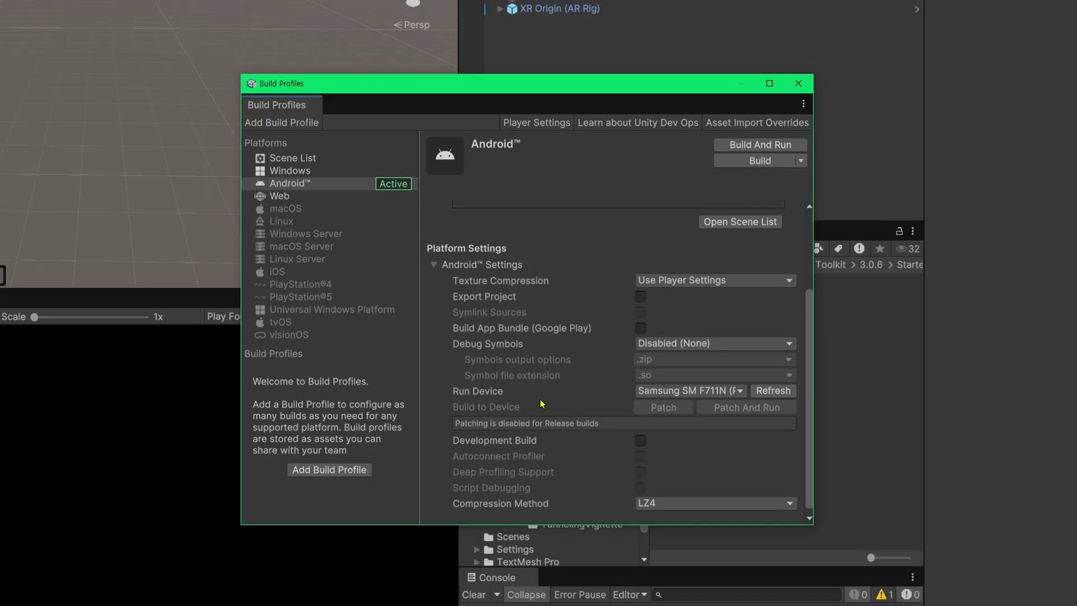
Step: Build And Run to Builds/AR Image Tracking_0.1.apk, overwriting the existing apk
{"action": "left_click", "coordinate": [779, 147]}
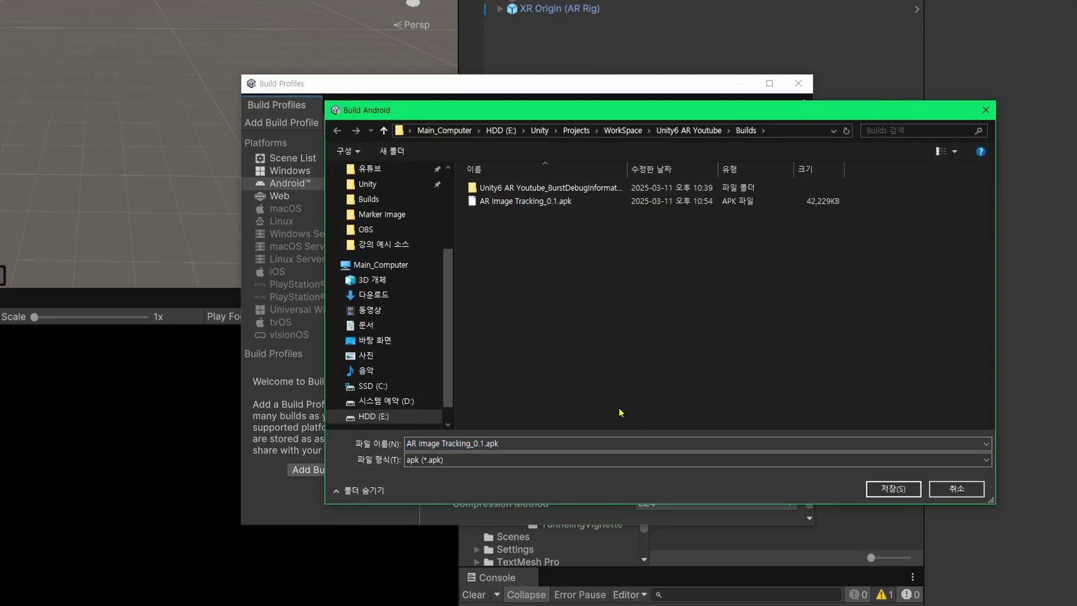
{"action": "left_click", "coordinate": [527, 203]}
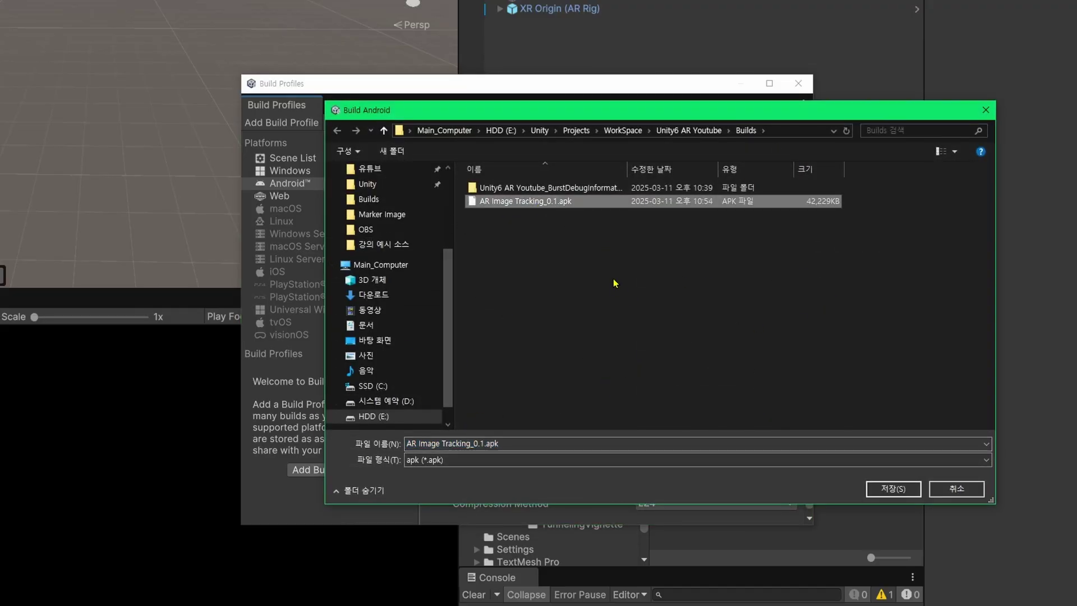
{"action": "left_click", "coordinate": [704, 131]}
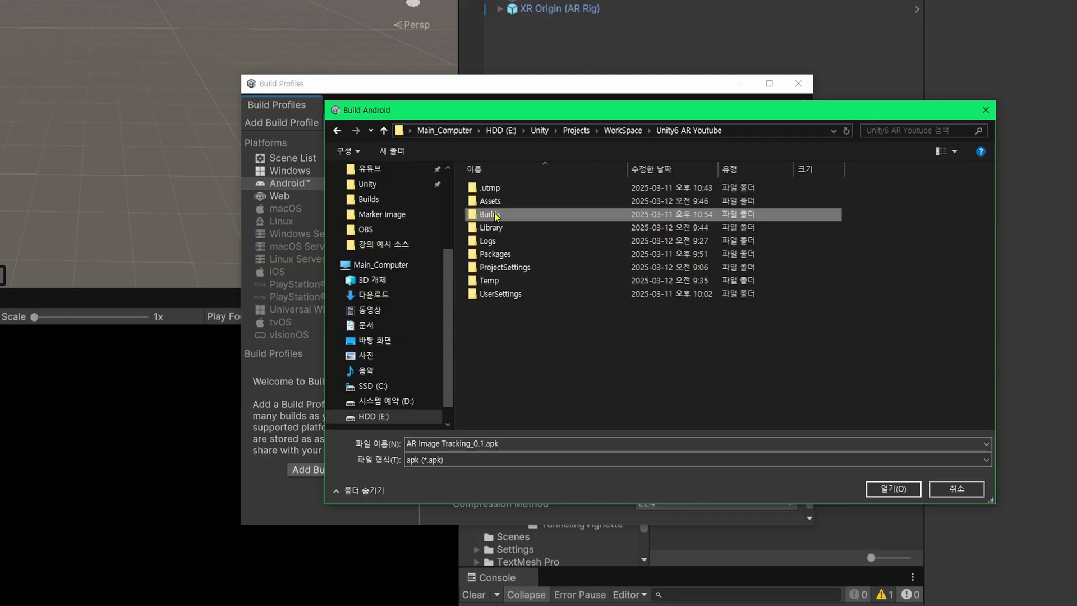
{"action": "double_click", "coordinate": [490, 214]}
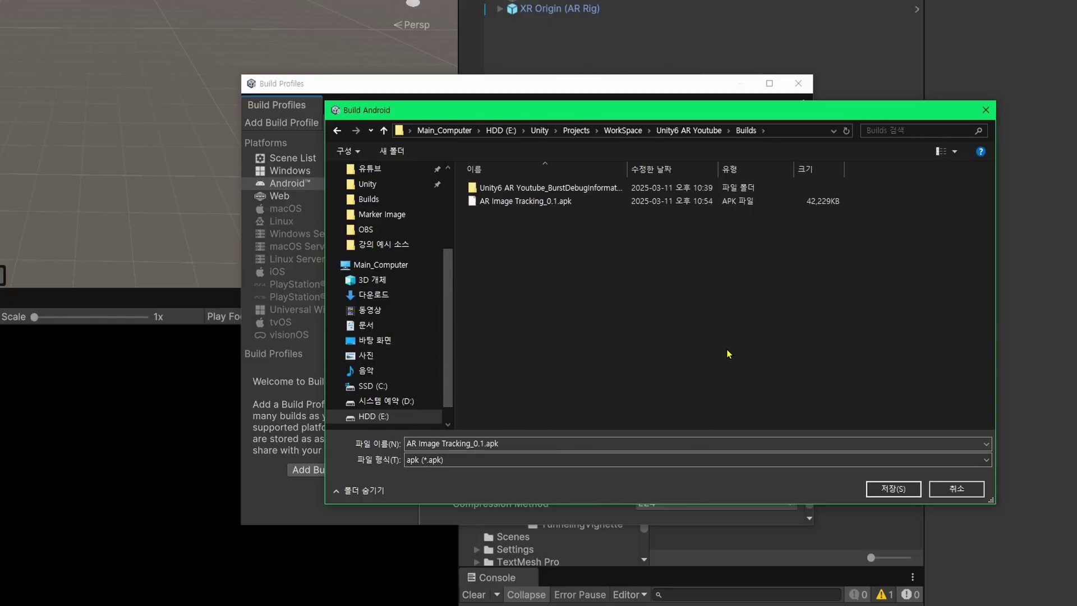
{"action": "left_click", "coordinate": [880, 490]}
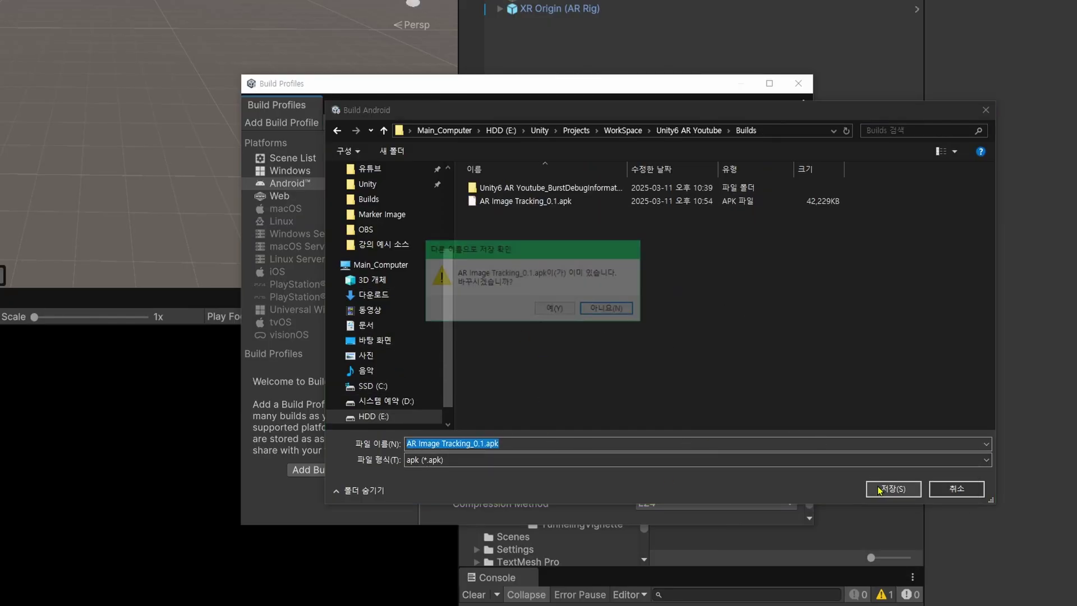
{"action": "left_click", "coordinate": [551, 312]}
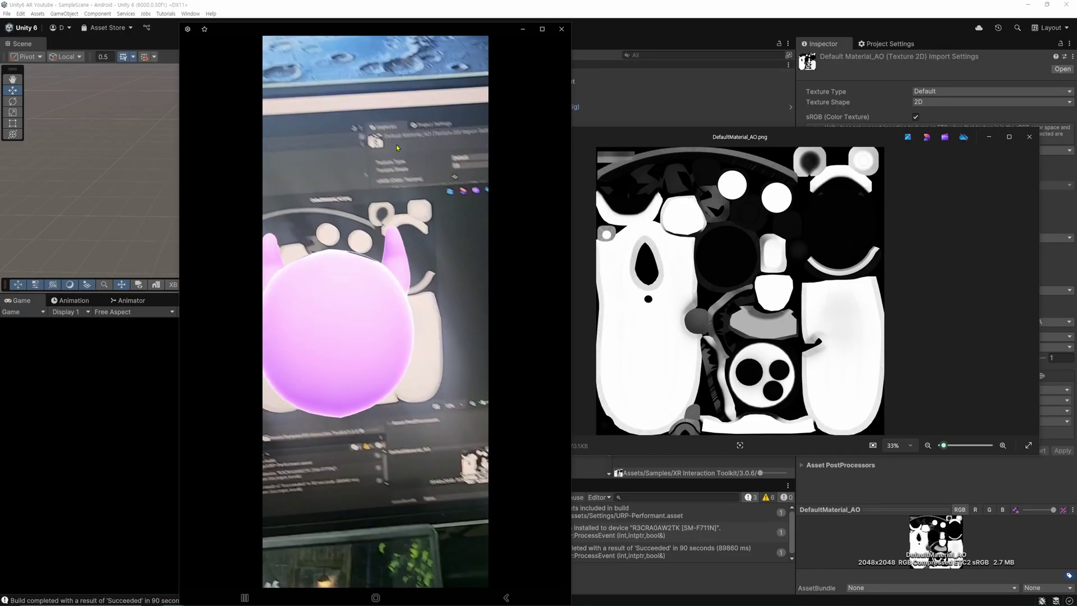
Step: Move the phone mirror aside and reposition and shrink the DefaultMaterial_AO marker viewer
{"action": "left_click_drag", "start_coordinate": [388, 35], "coordinate": [302, 36]}
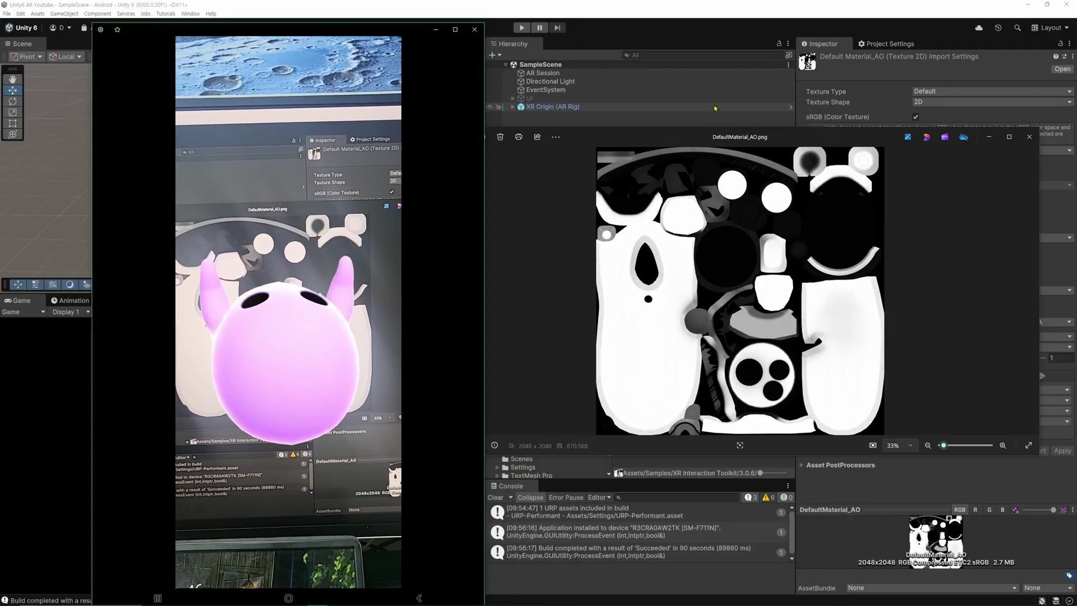
{"action": "left_click", "coordinate": [735, 277]}
{"action": "left_click_drag", "start_coordinate": [736, 277], "coordinate": [754, 274]}
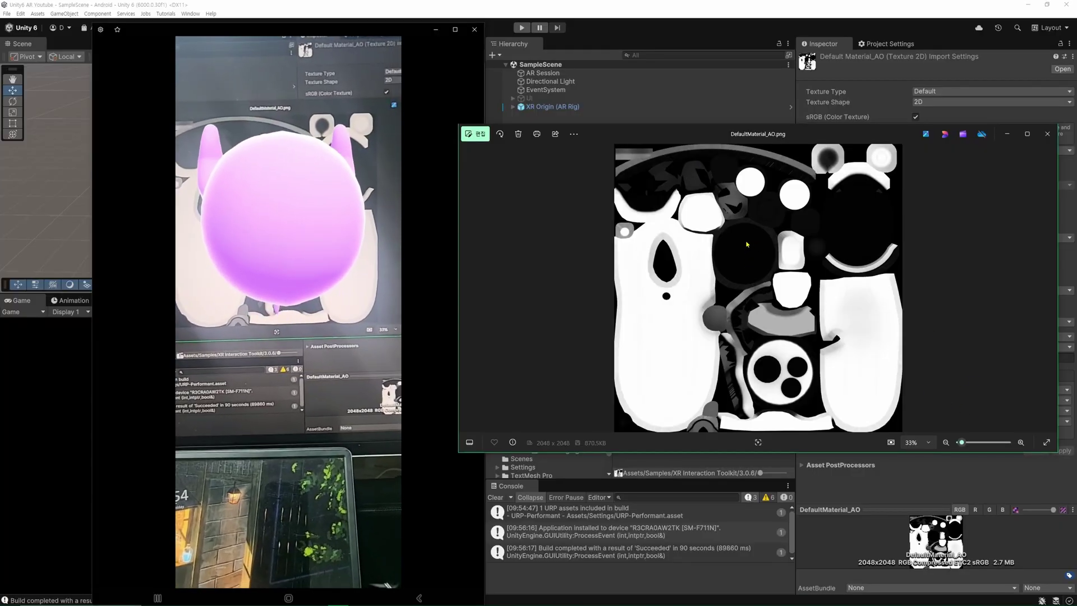
{"action": "left_click_drag", "start_coordinate": [1055, 454], "coordinate": [778, 337]}
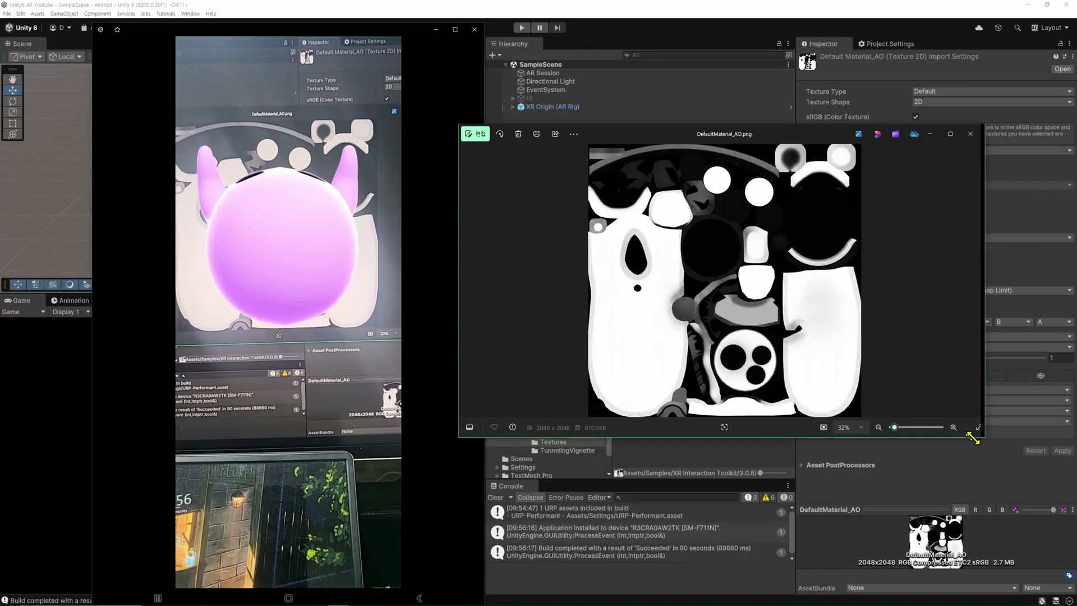
{"action": "left_click_drag", "start_coordinate": [603, 140], "coordinate": [765, 204]}
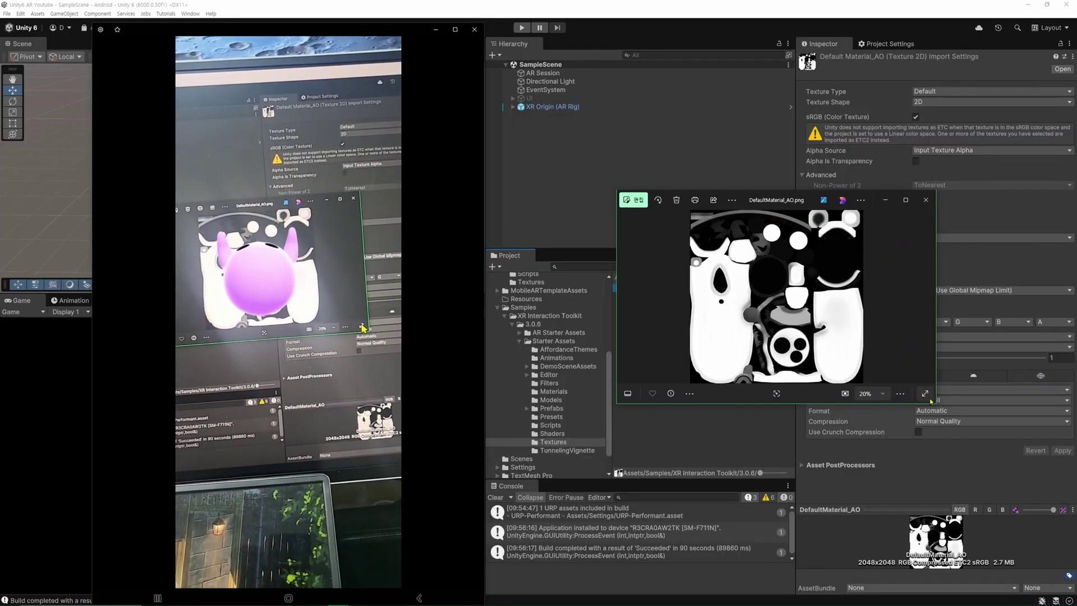
{"action": "left_click_drag", "start_coordinate": [935, 396], "coordinate": [827, 381]}
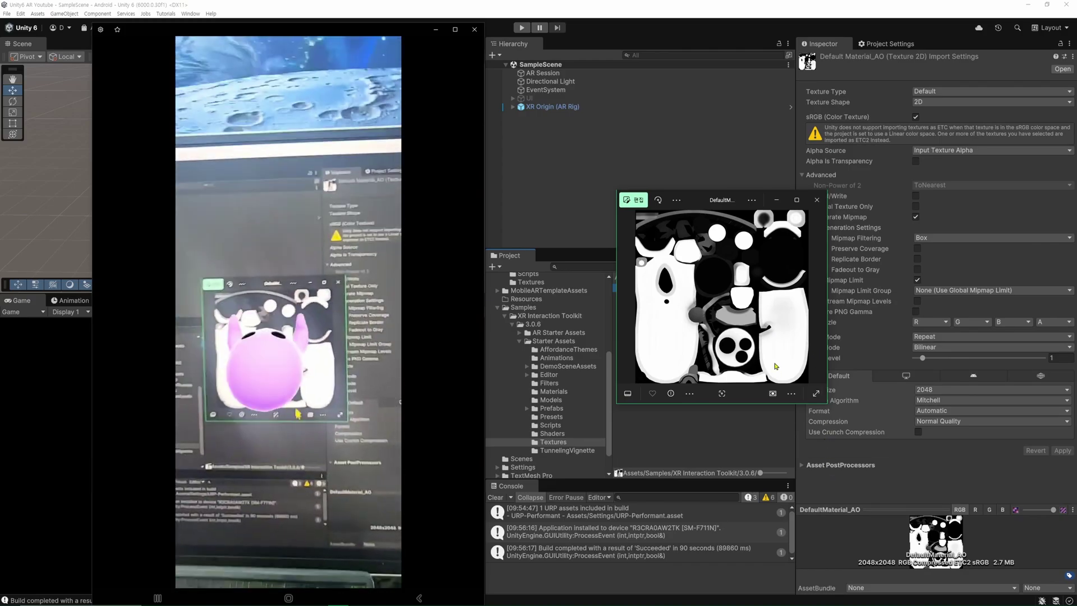
Step: Resize and move the marker viewer while the phone tracks the ghost, then close both windows
{"action": "left_click_drag", "start_coordinate": [827, 403], "coordinate": [991, 517]}
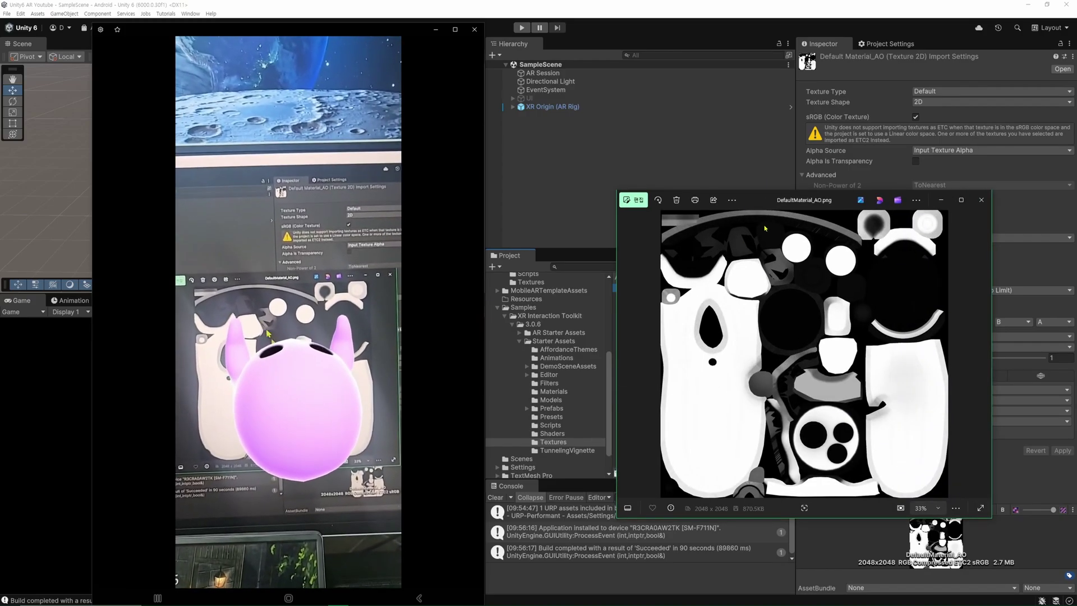
{"action": "left_click_drag", "start_coordinate": [757, 205], "coordinate": [633, 68]}
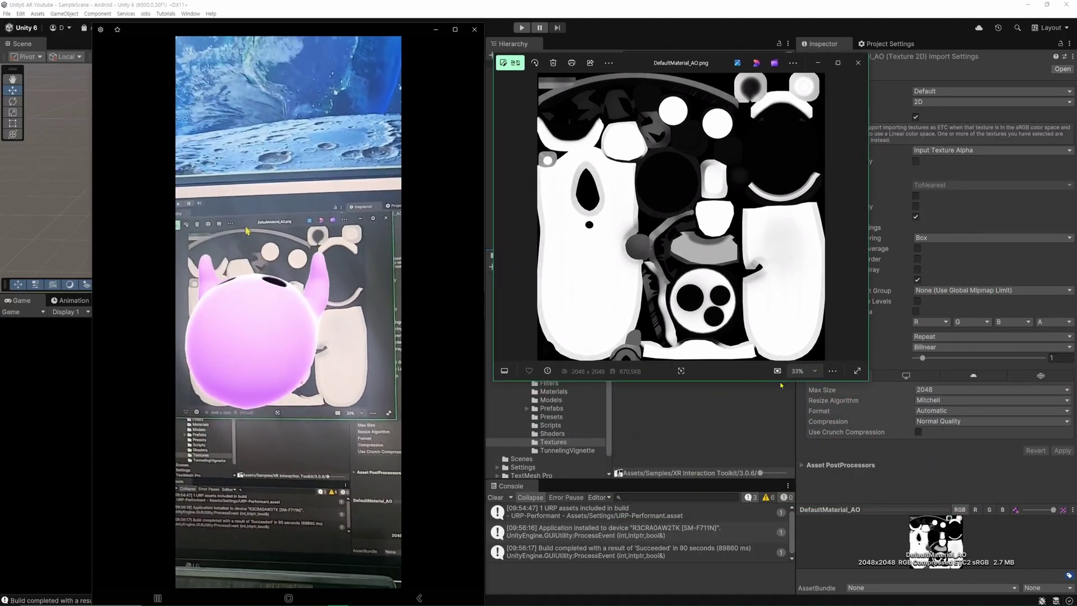
{"action": "left_click_drag", "start_coordinate": [869, 380], "coordinate": [1030, 510]}
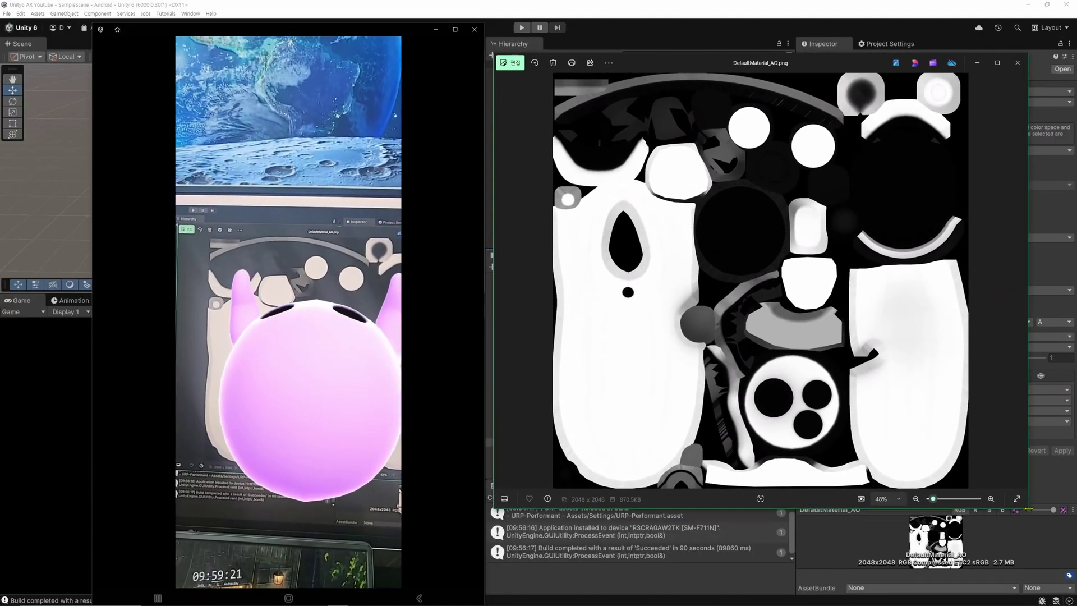
{"action": "left_click_drag", "start_coordinate": [1030, 510], "coordinate": [793, 361]}
{"action": "left_click_drag", "start_coordinate": [630, 60], "coordinate": [756, 167]}
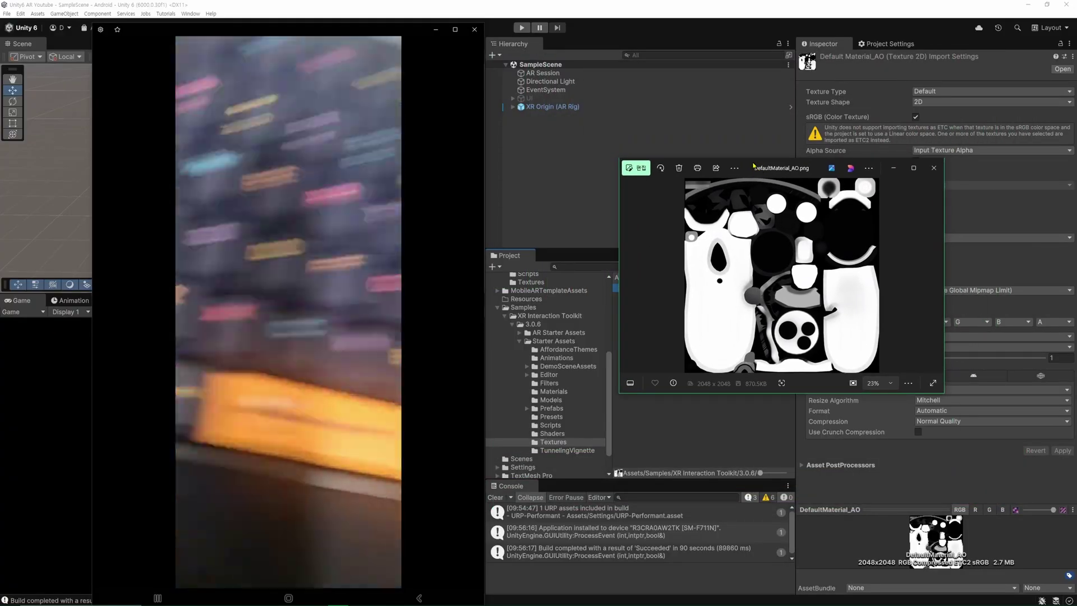
{"action": "key", "text": "alt+Tab"}
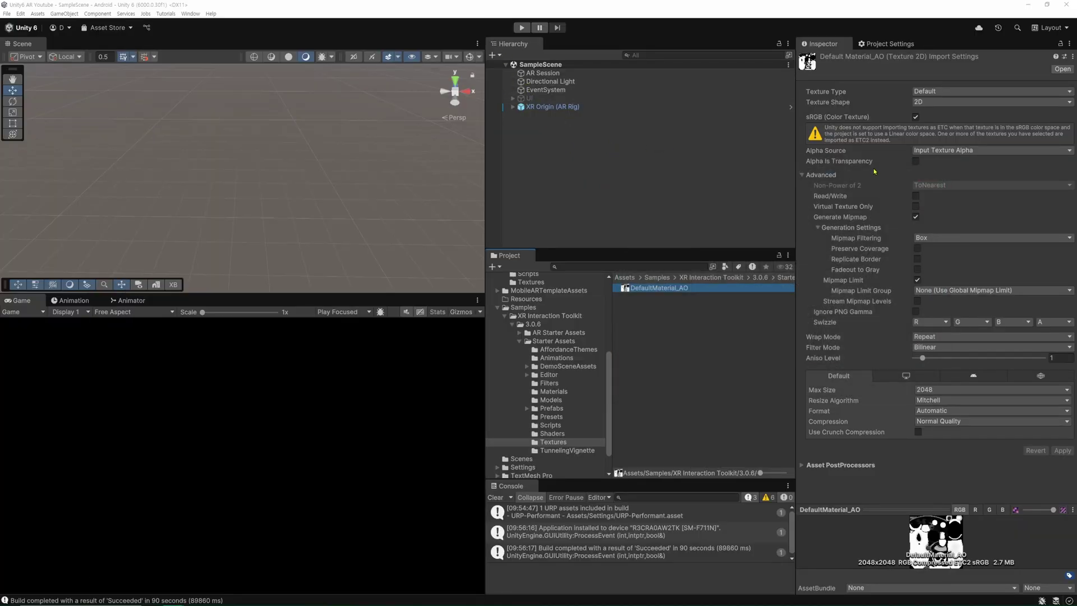
Step: Select the ReferenceImageLibrary asset in the Assets/AR folder
{"action": "mouse_move", "coordinate": [874, 164]}
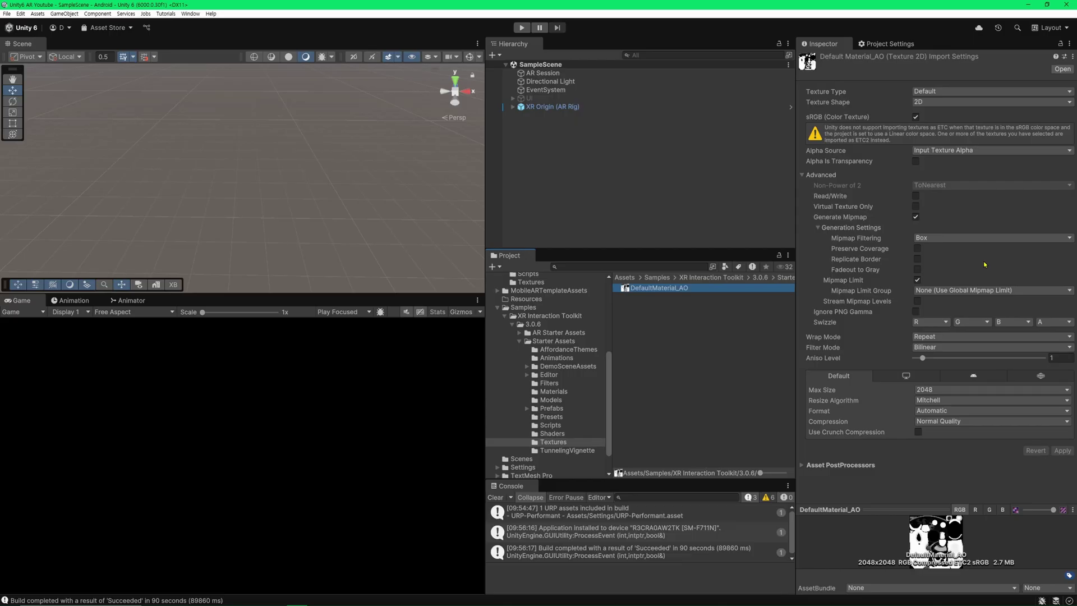
{"action": "left_click", "coordinate": [557, 124]}
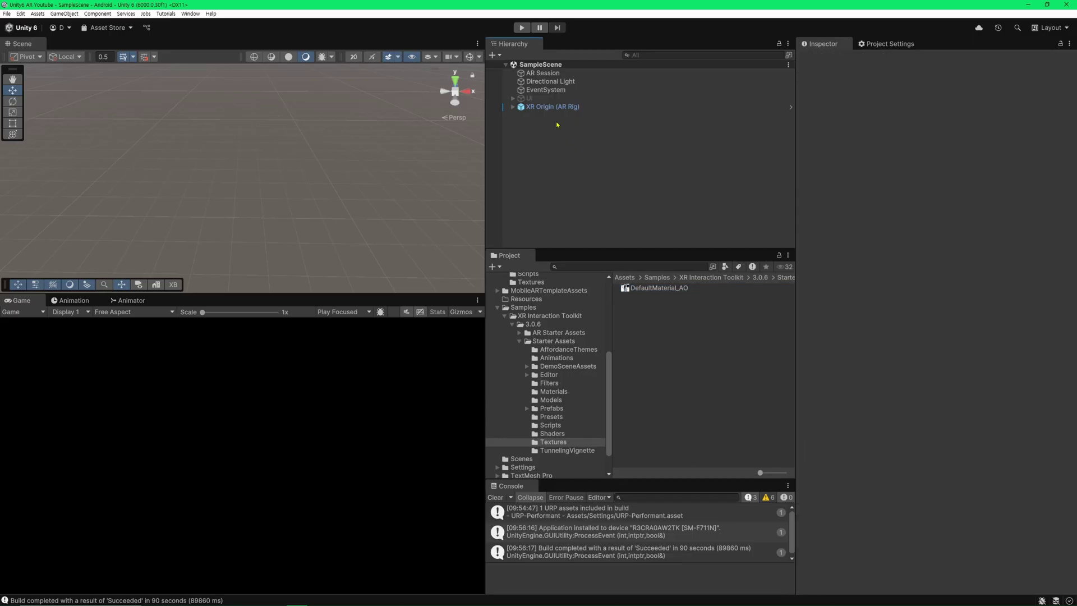
{"action": "scroll", "coordinate": [562, 365], "scroll_direction": "up", "scroll_amount": 5}
{"action": "scroll", "coordinate": [561, 365], "scroll_direction": "up", "scroll_amount": 3}
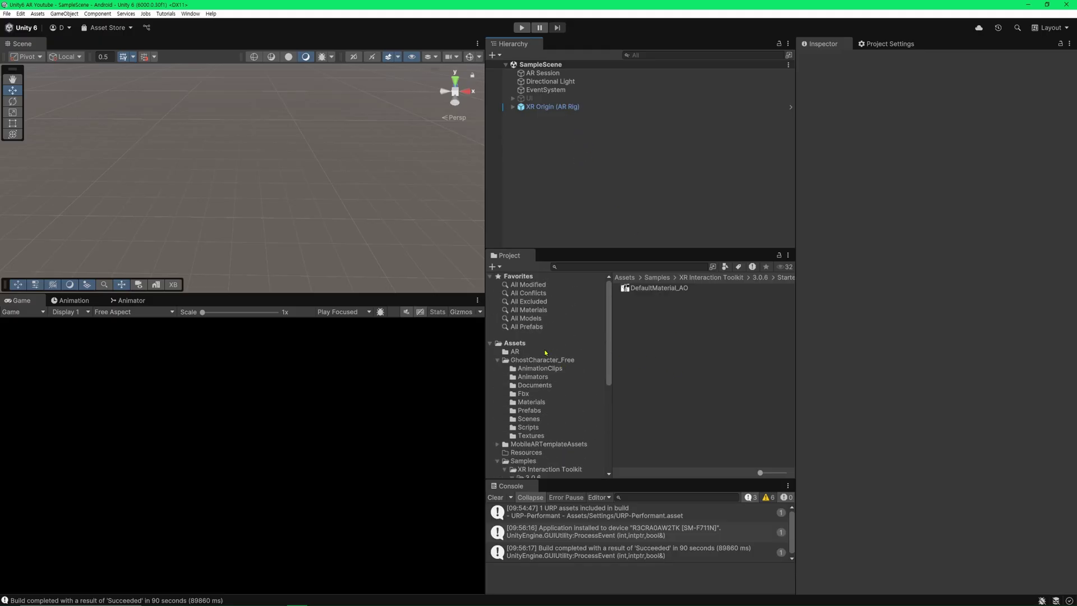
{"action": "left_click", "coordinate": [515, 288]}
{"action": "left_click", "coordinate": [665, 296]}
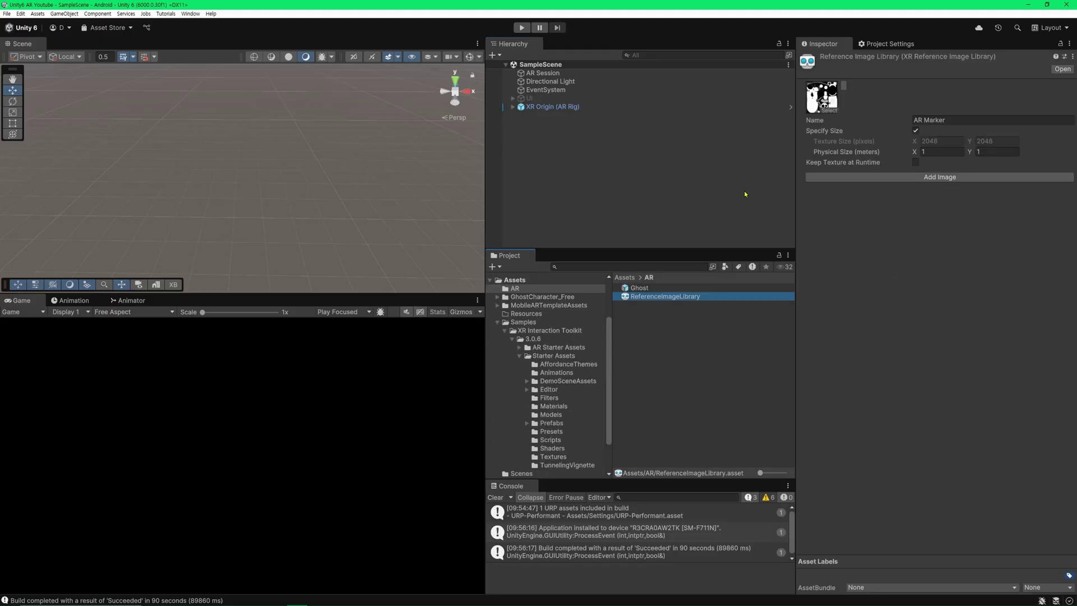
Step: Replace the AR Marker entry's texture with Icon-Unity
{"action": "left_click", "coordinate": [833, 114]}
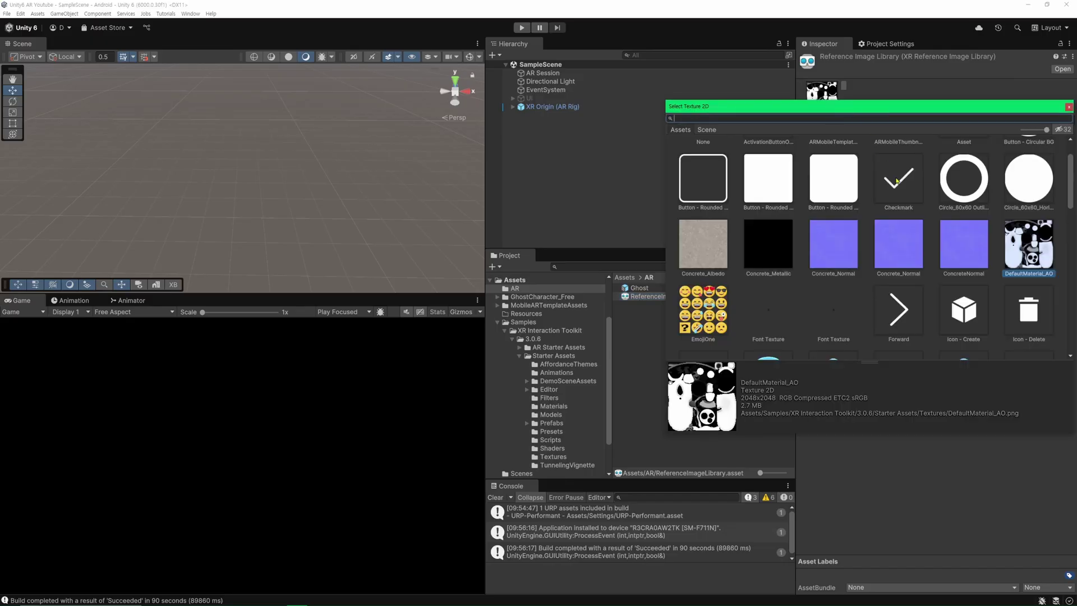
{"action": "scroll", "coordinate": [901, 185], "scroll_direction": "down", "scroll_amount": 2}
{"action": "scroll", "coordinate": [907, 190], "scroll_direction": "down", "scroll_amount": 4}
{"action": "scroll", "coordinate": [915, 194], "scroll_direction": "down", "scroll_amount": 4}
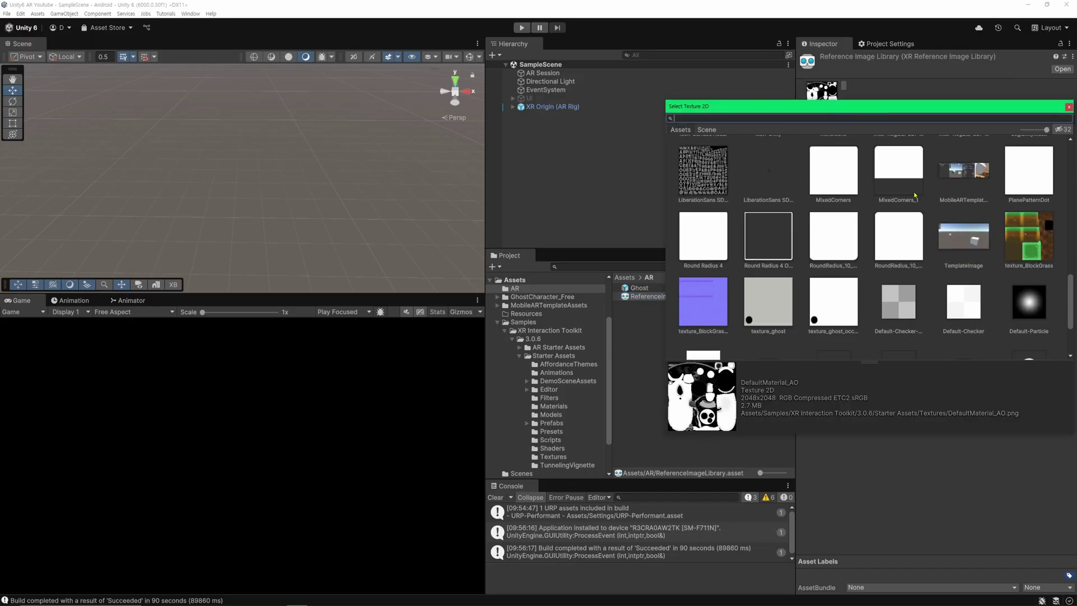
{"action": "scroll", "coordinate": [914, 195], "scroll_direction": "up", "scroll_amount": 2}
{"action": "left_click", "coordinate": [768, 233]}
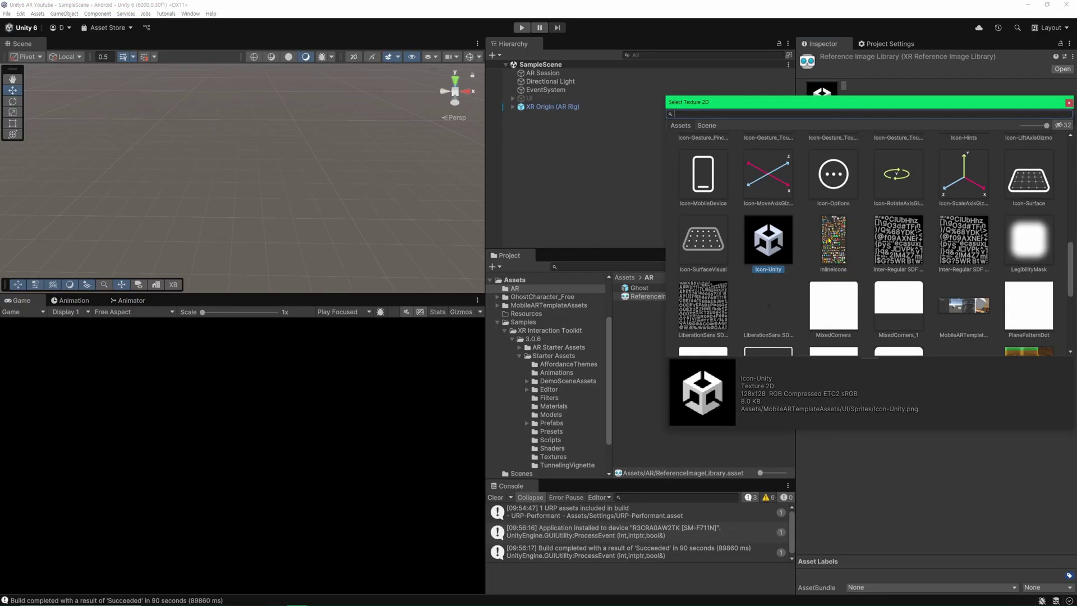
{"action": "double_click", "coordinate": [782, 241]}
Step: Rebuild the Android apk, saving it over the existing apk file
{"action": "key", "text": "ctrl+shift+b"}
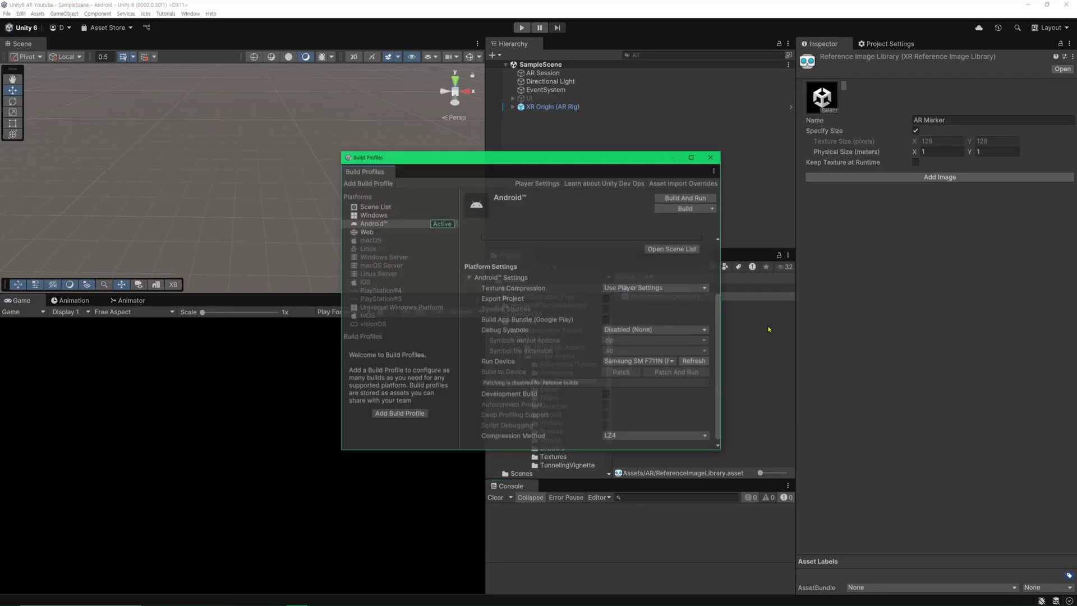
{"action": "left_click", "coordinate": [687, 197]}
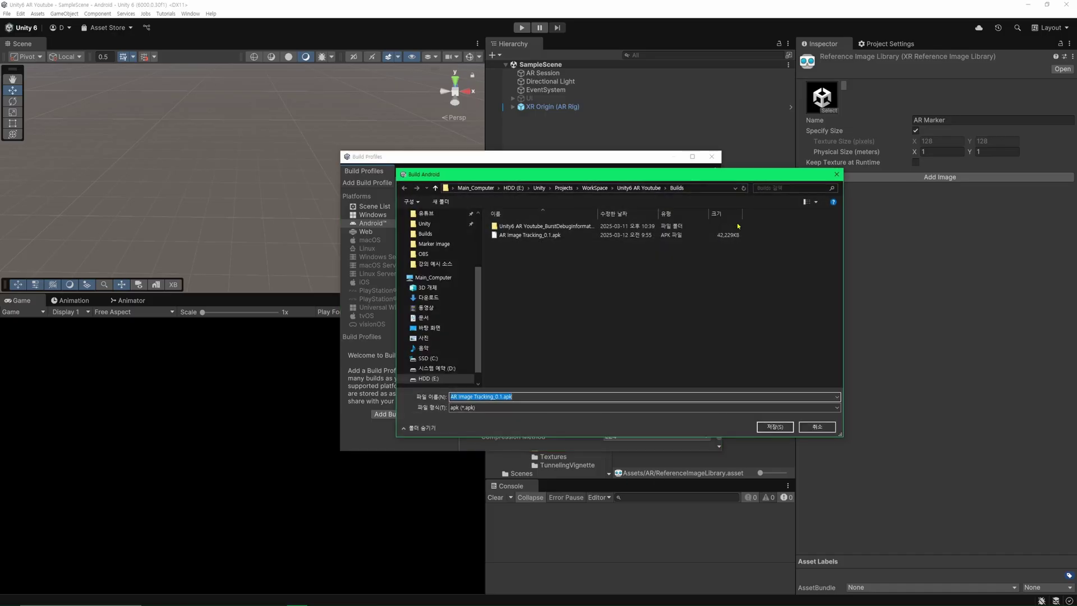
{"action": "left_click", "coordinate": [775, 426]}
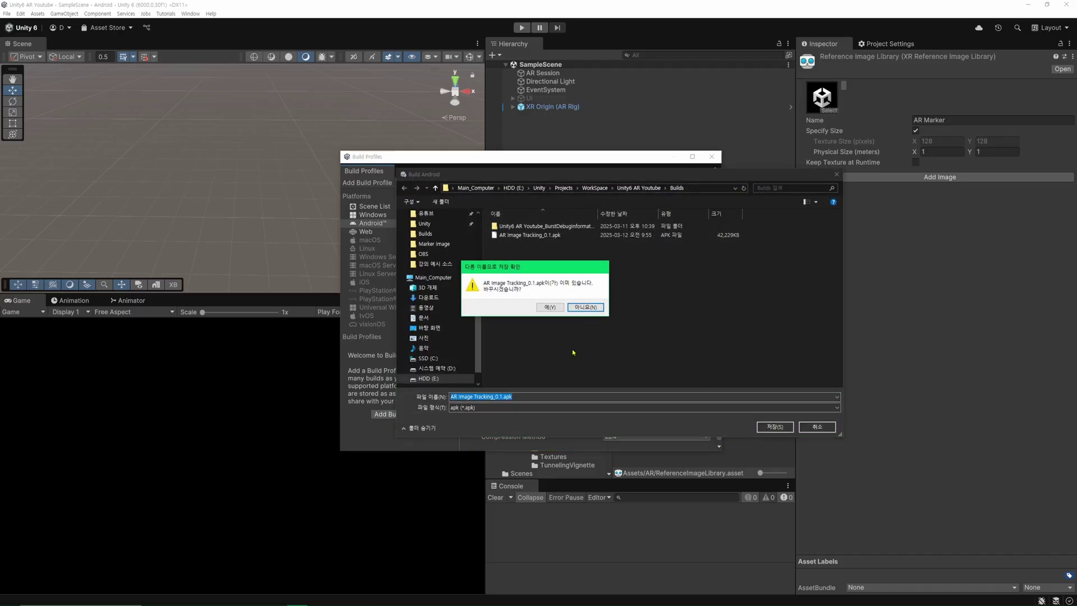
{"action": "left_click", "coordinate": [551, 308]}
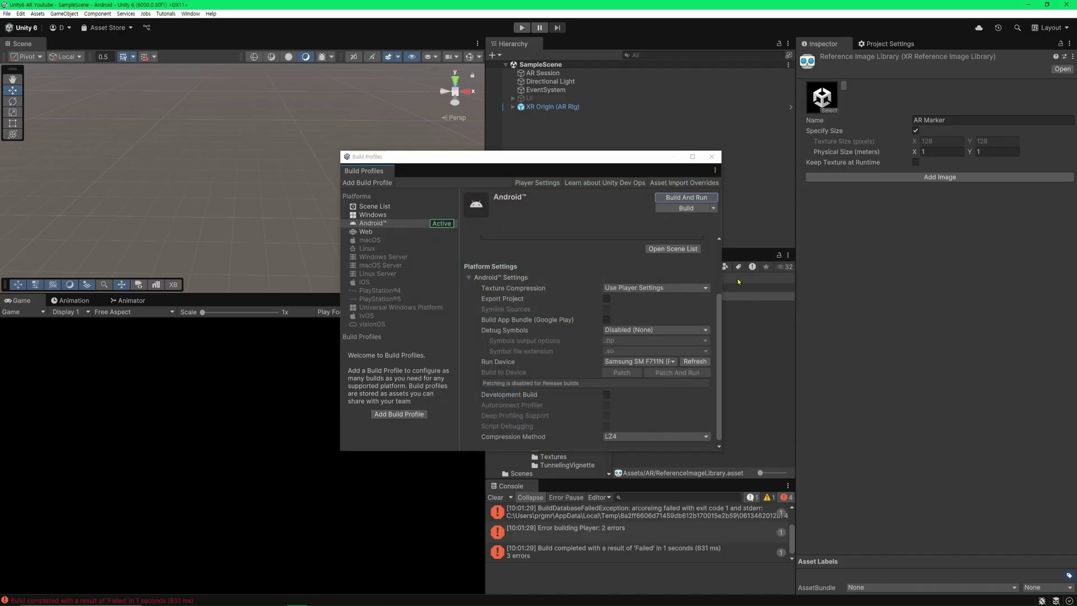
Step: Review the failed build's 'Unable to score image' AR Marker error, then clear the Console
{"action": "left_click", "coordinate": [712, 156]}
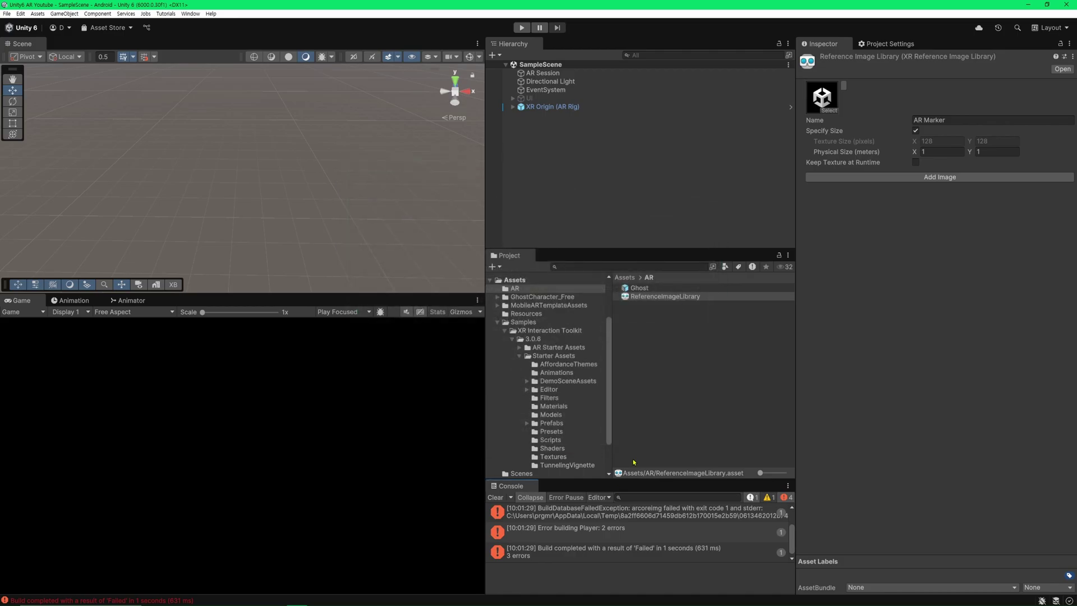
{"action": "left_click", "coordinate": [589, 461]}
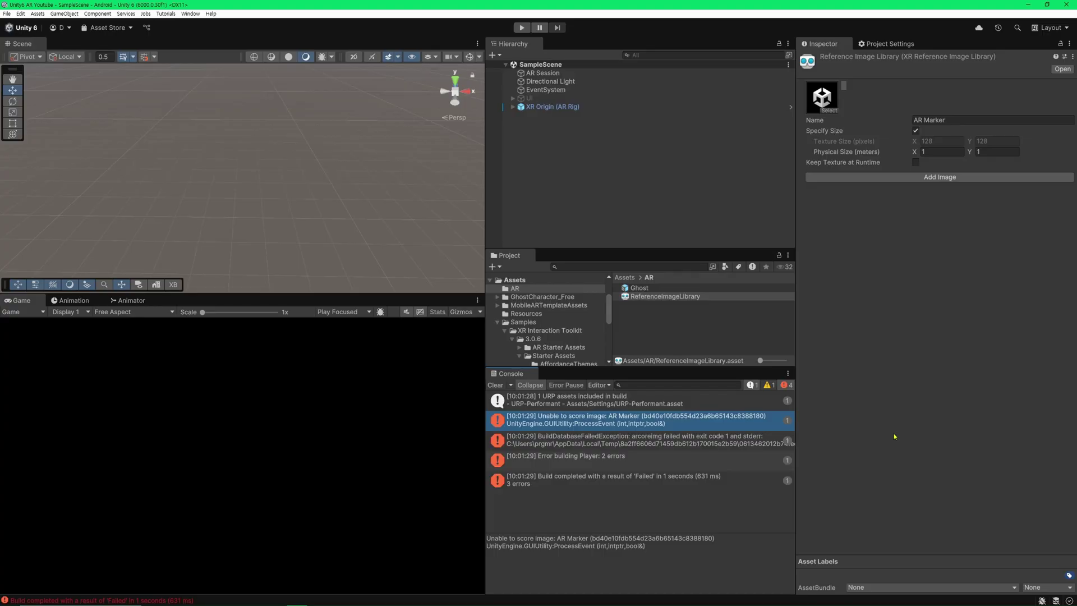
{"action": "left_click", "coordinate": [495, 385]}
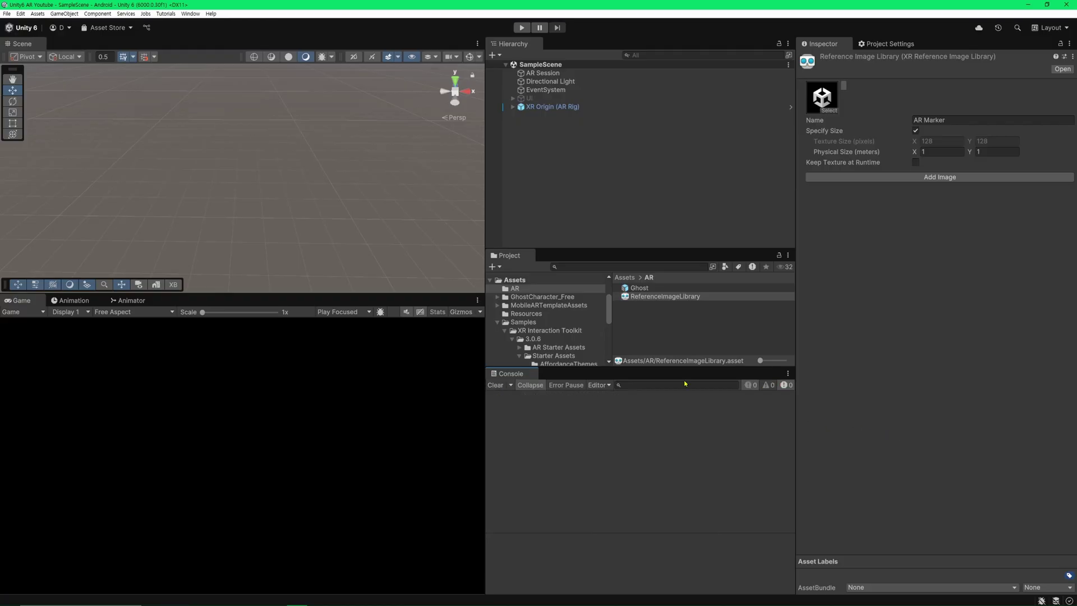